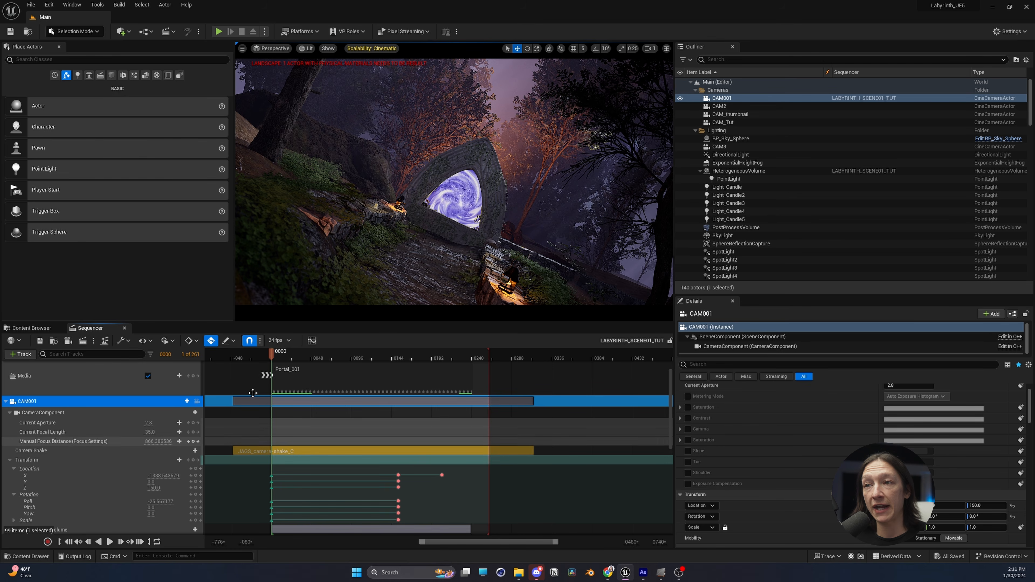
Paste a copy of the CAM001 camera into the sequence, duplicating the existing actor for the pasted binding.
{"action": "left_click_drag", "start_coordinate": [297, 354], "coordinate": [311, 359]}
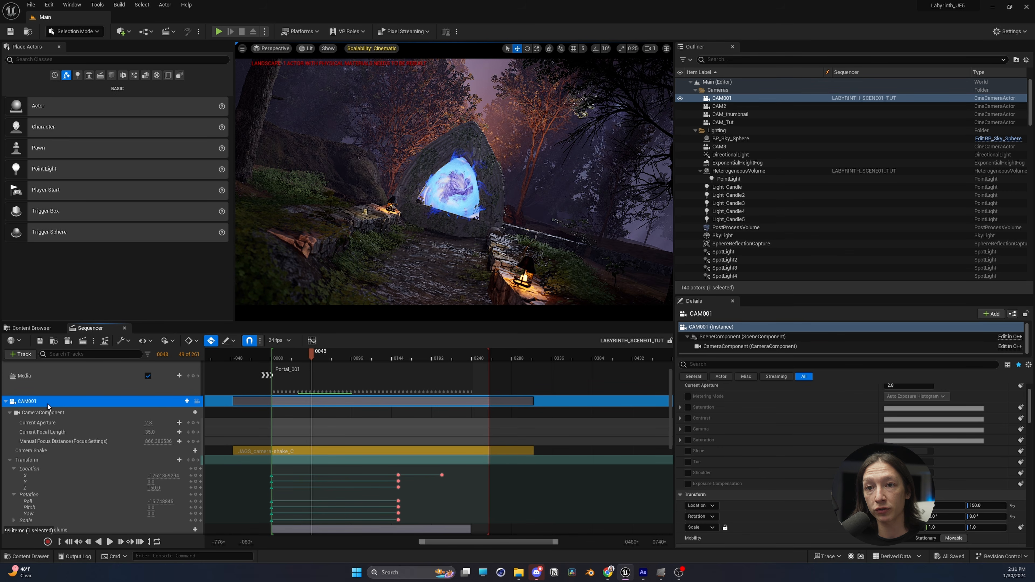
{"action": "key", "text": "ctrl+v"}
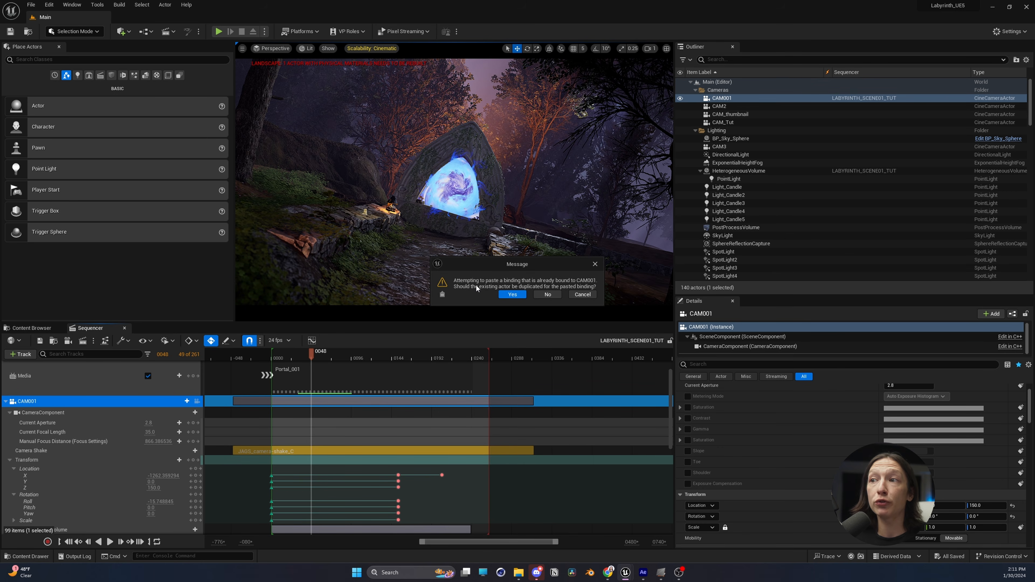
{"action": "left_click", "coordinate": [512, 295]}
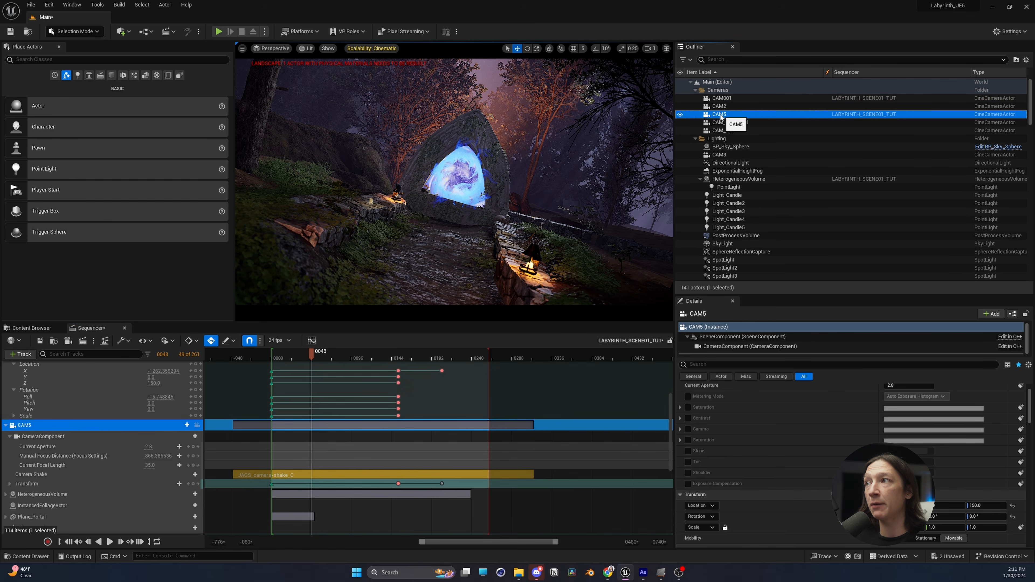
Rename the duplicated camera to CAM001_Tut.
{"action": "left_click", "coordinate": [720, 115]}
{"action": "type", "text": "CAM"}
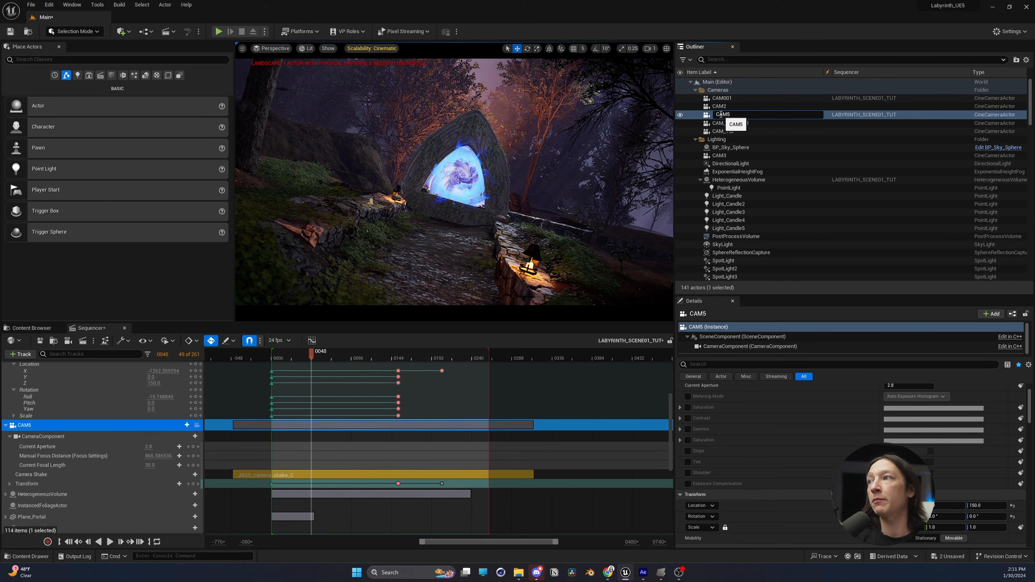
{"action": "type", "text": "001_"}
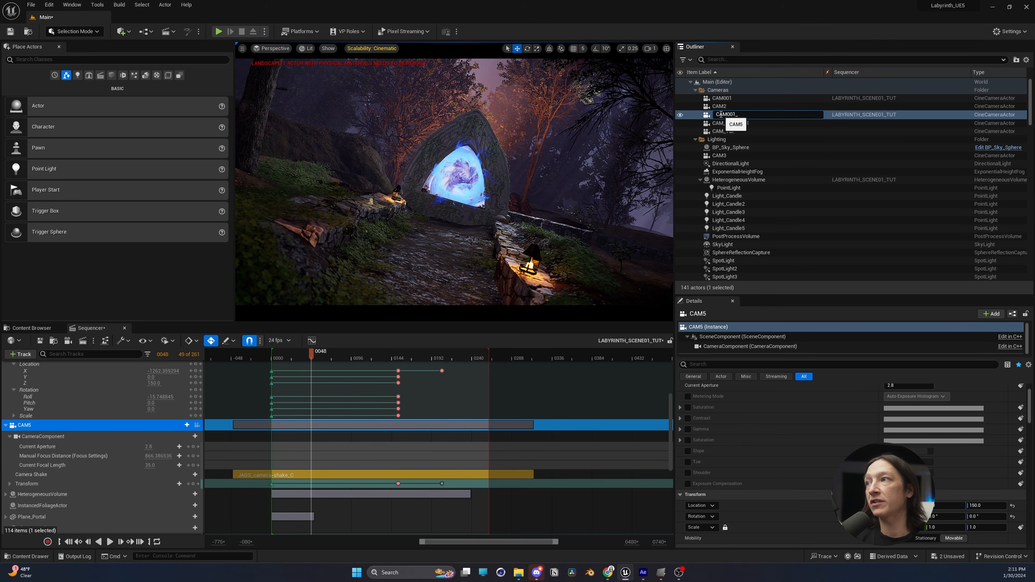
{"action": "type", "text": "Tut"}
{"action": "key", "text": "Return"}
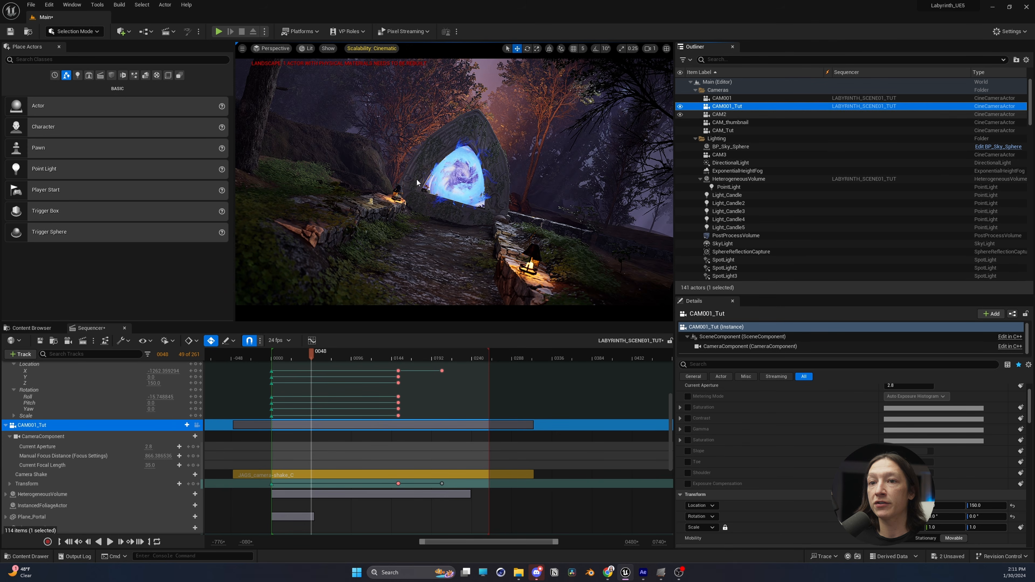
Set the Camera Binding ID of the Camera Cuts section to CAM001_Tut and move the playhead to frame 0029.
{"action": "scroll", "coordinate": [99, 427], "scroll_direction": "up", "scroll_amount": 3}
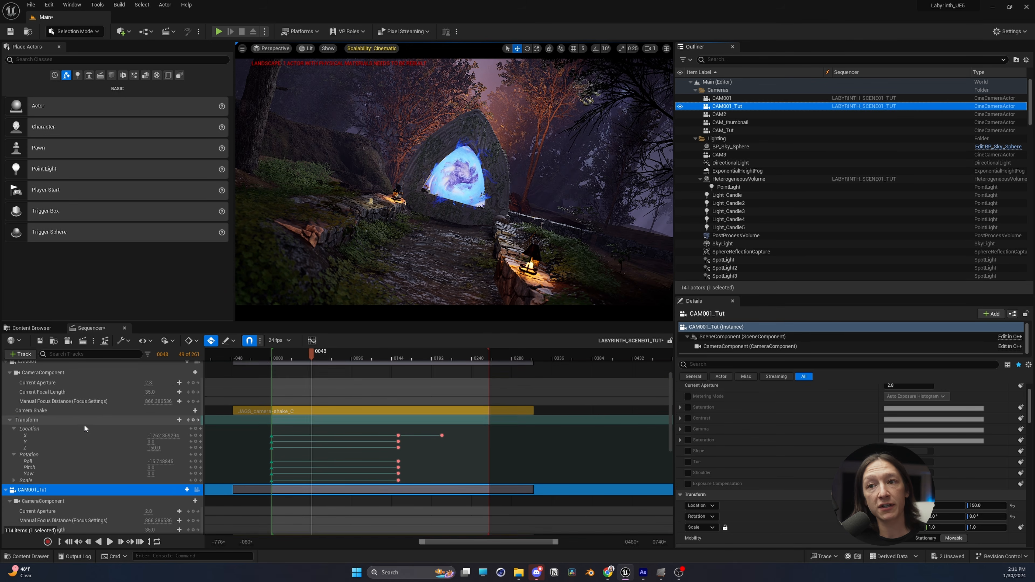
{"action": "scroll", "coordinate": [84, 424], "scroll_direction": "up", "scroll_amount": 5}
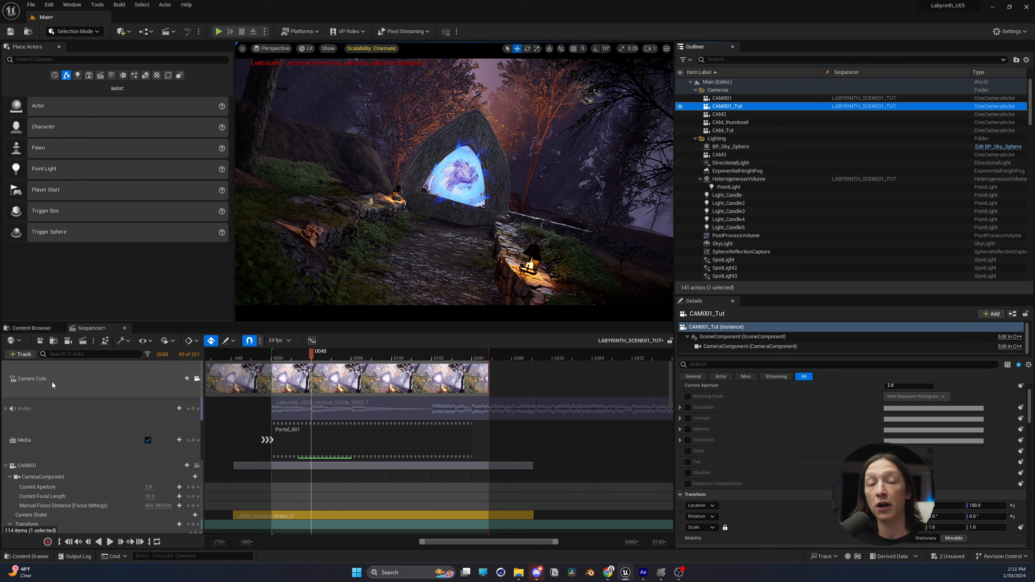
{"action": "right_click", "coordinate": [320, 379]}
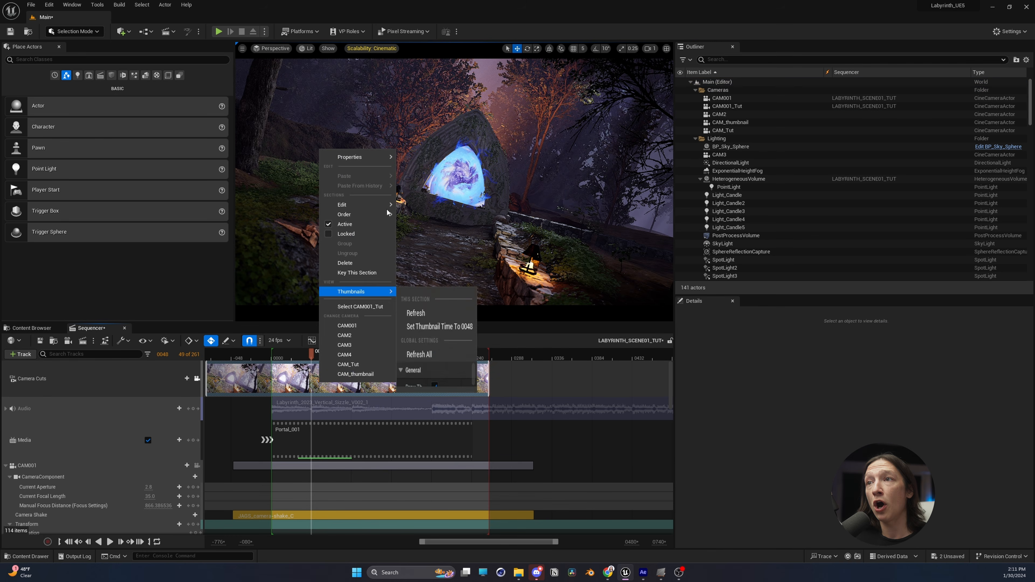
{"action": "mouse_move", "coordinate": [367, 157]}
{"action": "left_click", "coordinate": [483, 204]}
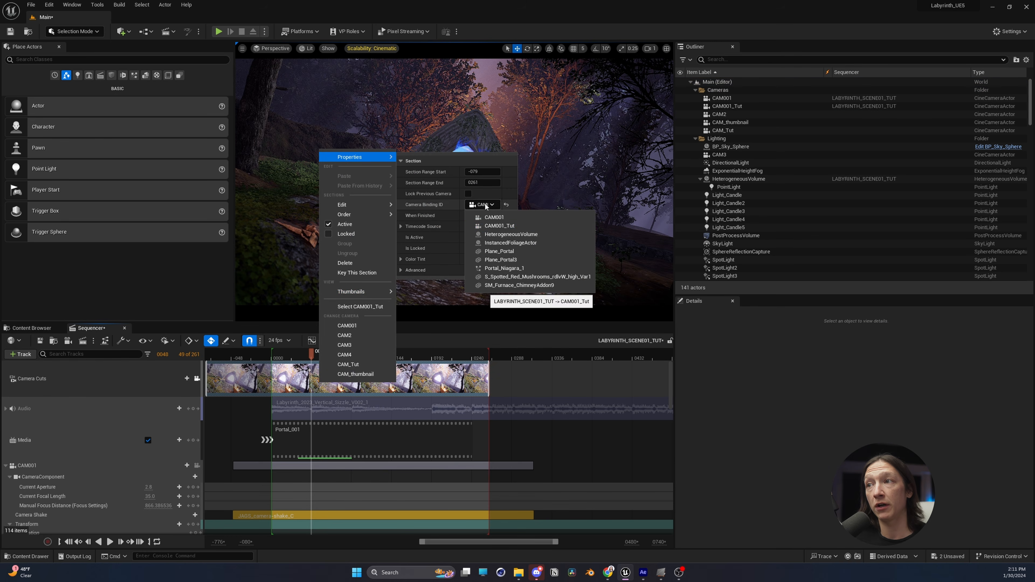
{"action": "left_click", "coordinate": [501, 226]}
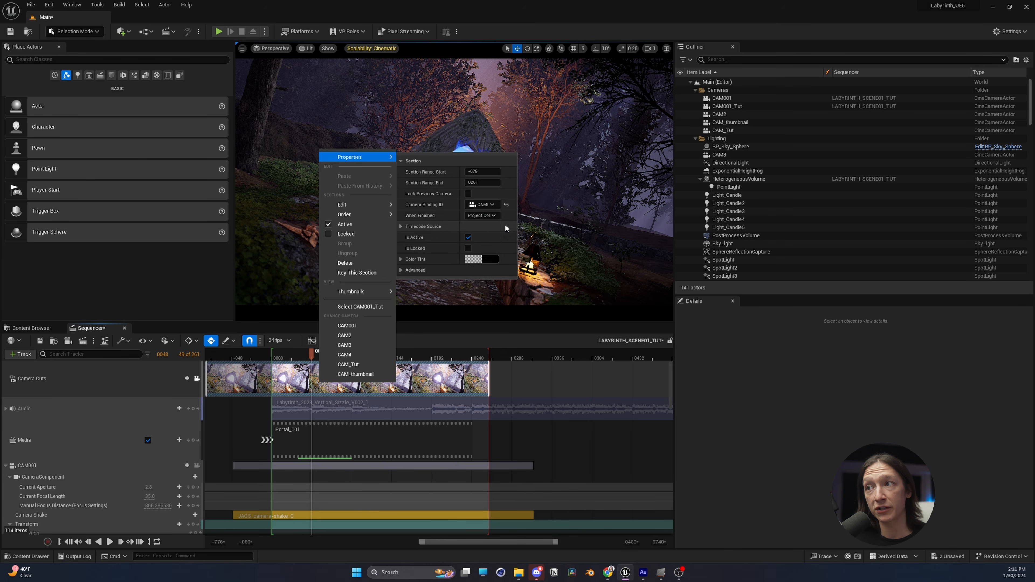
{"action": "left_click", "coordinate": [296, 356]}
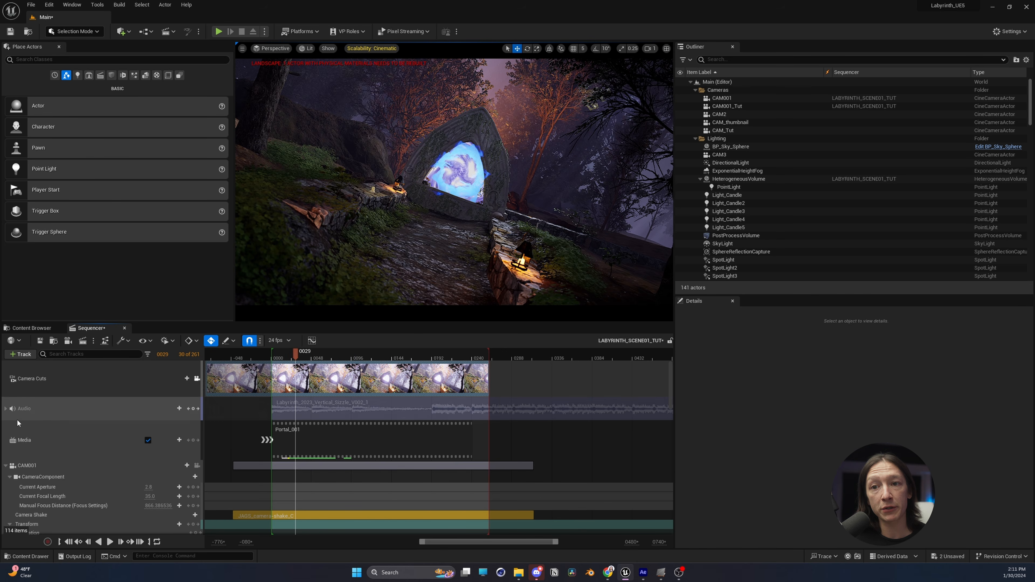
Collapse the CAM001 track and bake the CAM001_Tut transform with Baking Key Settings set to All Frames.
{"action": "left_click", "coordinate": [6, 466]}
{"action": "scroll", "coordinate": [102, 473], "scroll_direction": "down", "scroll_amount": 3}
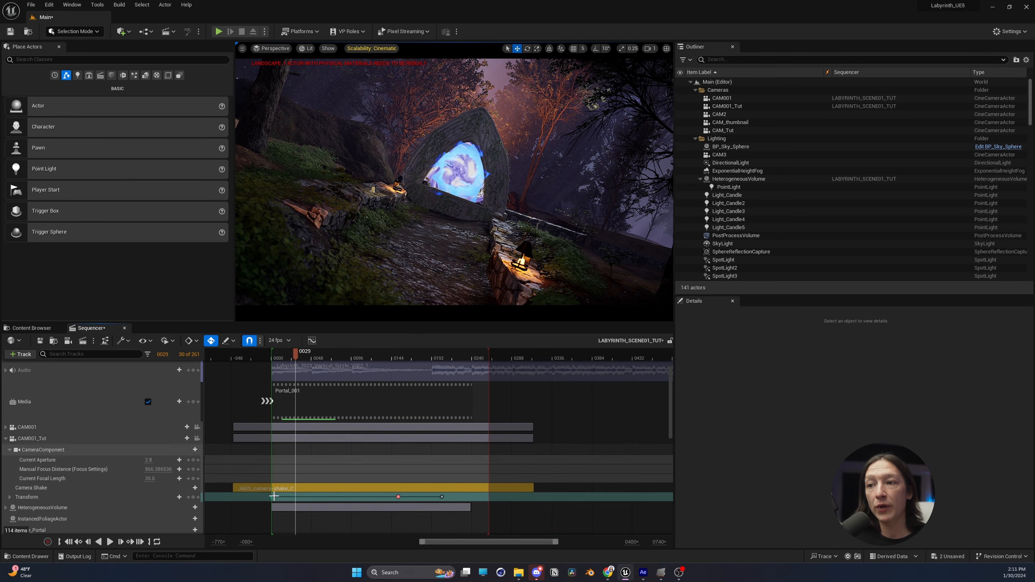
{"action": "left_click", "coordinate": [285, 488]}
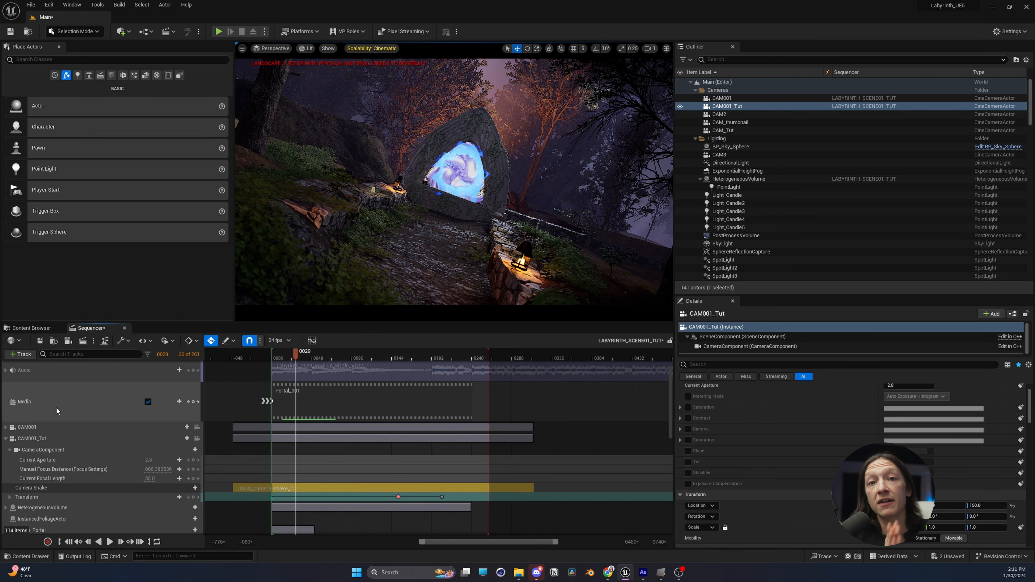
{"action": "left_click", "coordinate": [49, 440]}
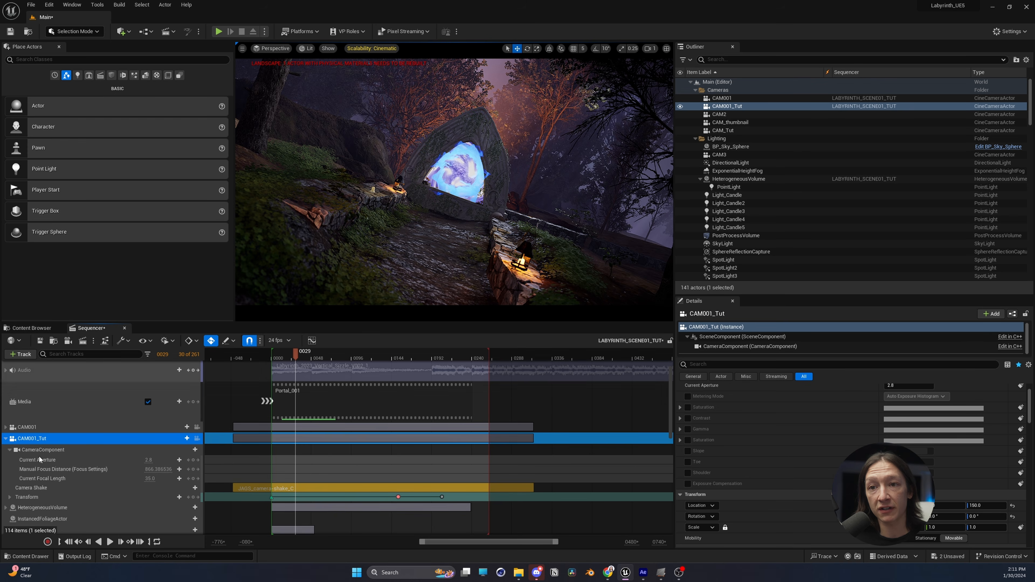
{"action": "left_click", "coordinate": [128, 341]}
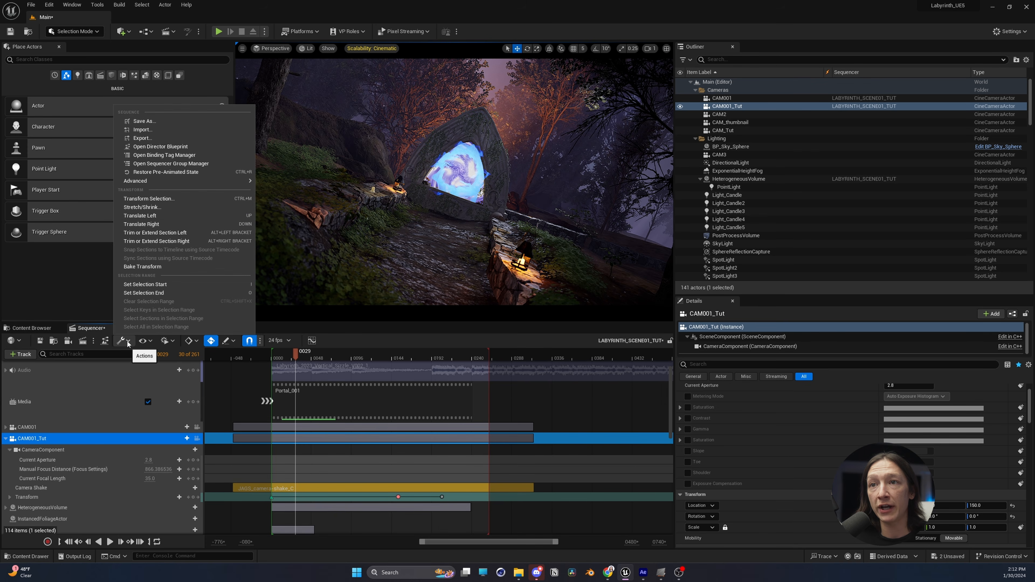
{"action": "left_click", "coordinate": [162, 267]}
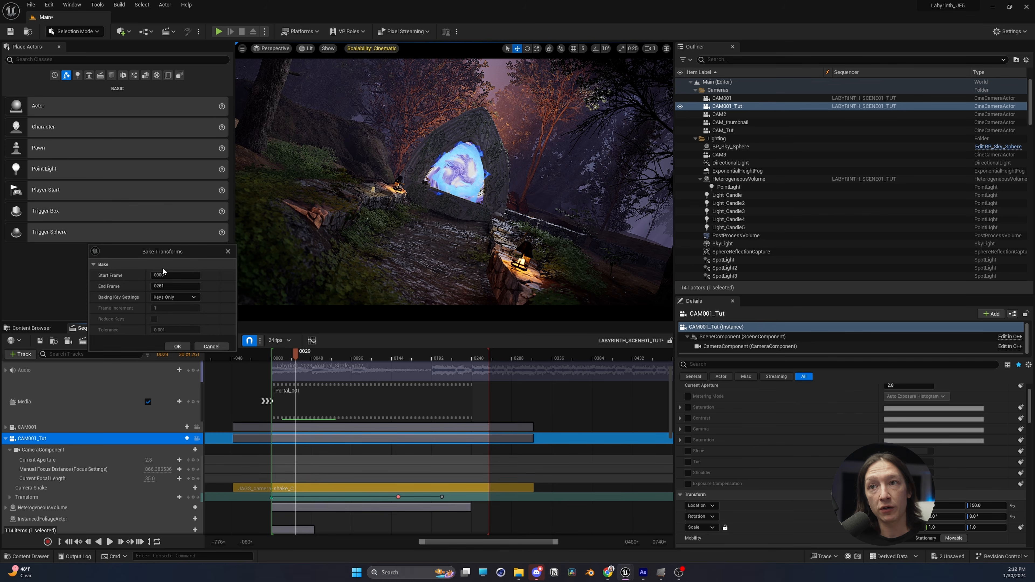
{"action": "left_click_drag", "start_coordinate": [158, 255], "coordinate": [418, 197]}
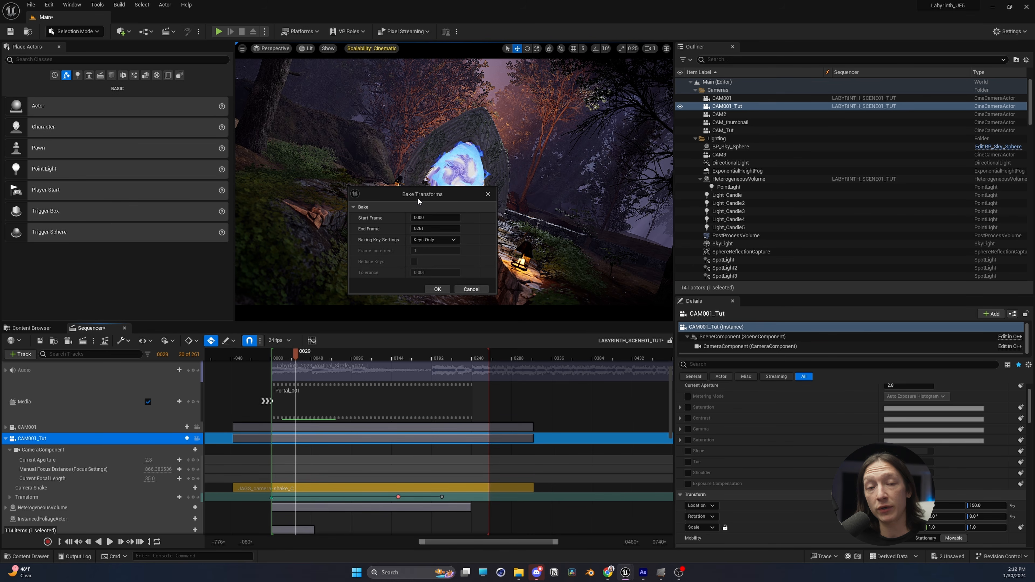
{"action": "left_click", "coordinate": [434, 240]}
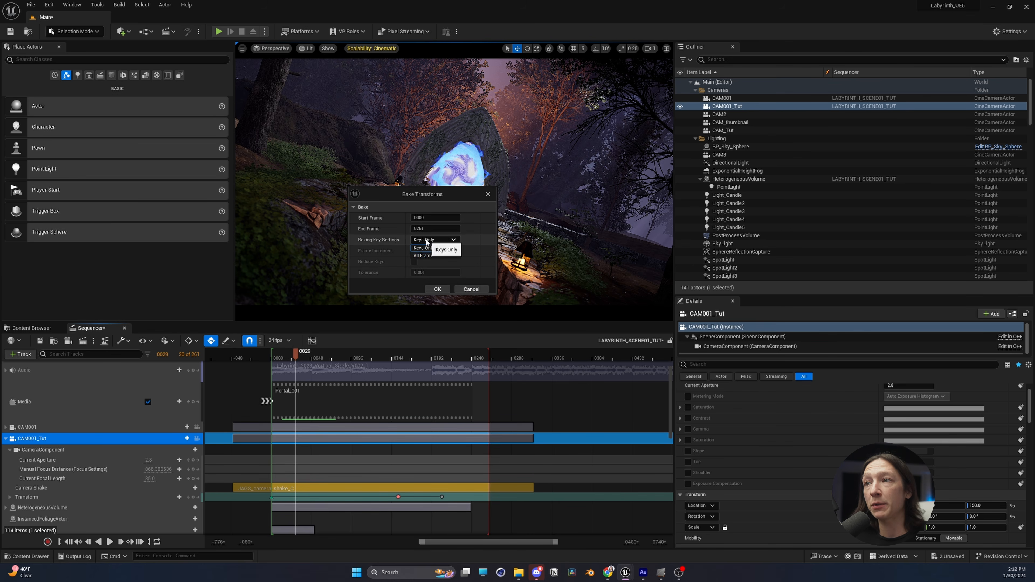
{"action": "left_click", "coordinate": [428, 255]}
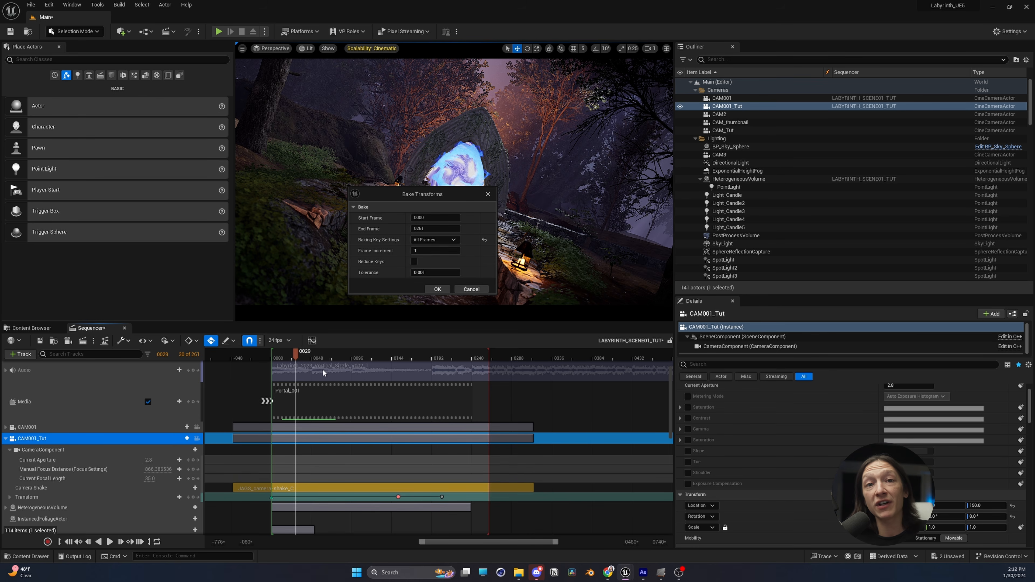
{"action": "left_click", "coordinate": [437, 289]}
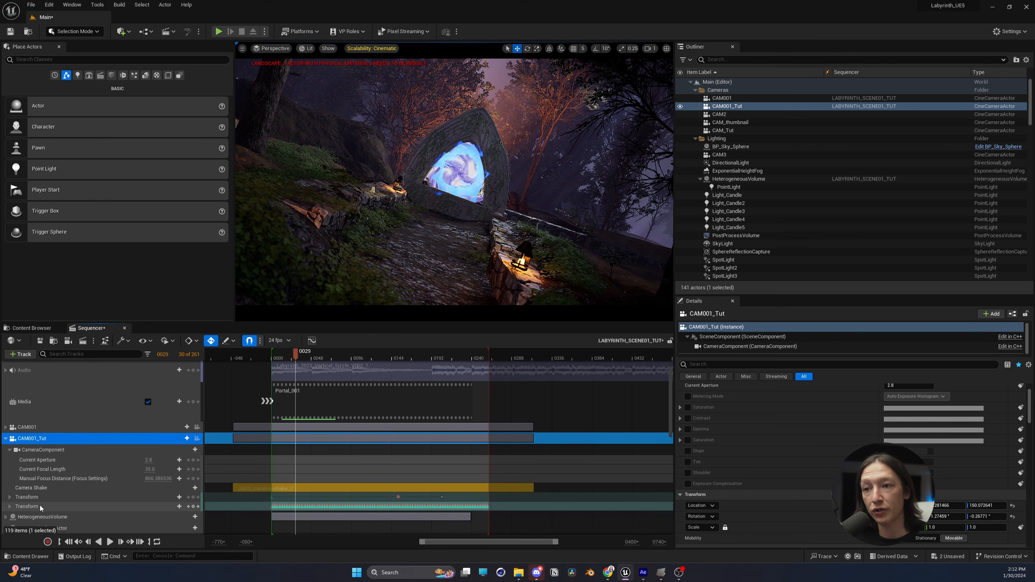
Mute the original, sparsely keyed Transform track of CAM001_Tut and select its baked Transform track.
{"action": "right_click", "coordinate": [33, 499]}
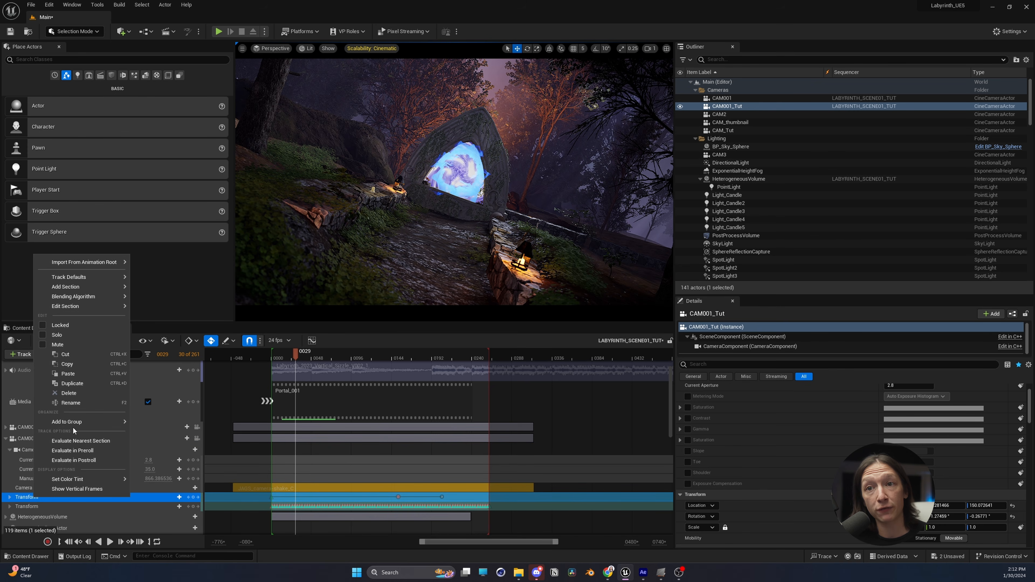
{"action": "left_click", "coordinate": [57, 344]}
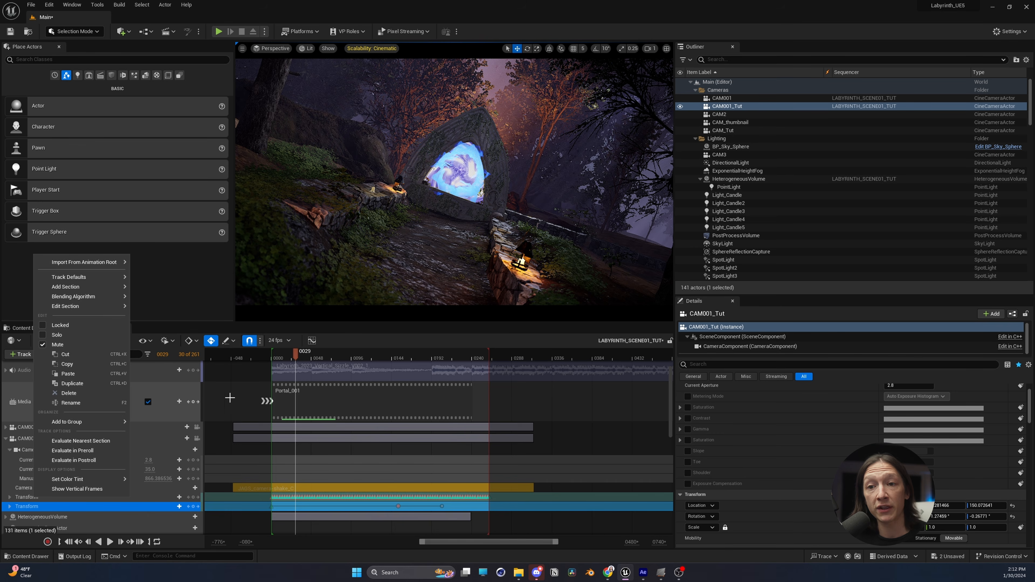
{"action": "left_click", "coordinate": [26, 504]}
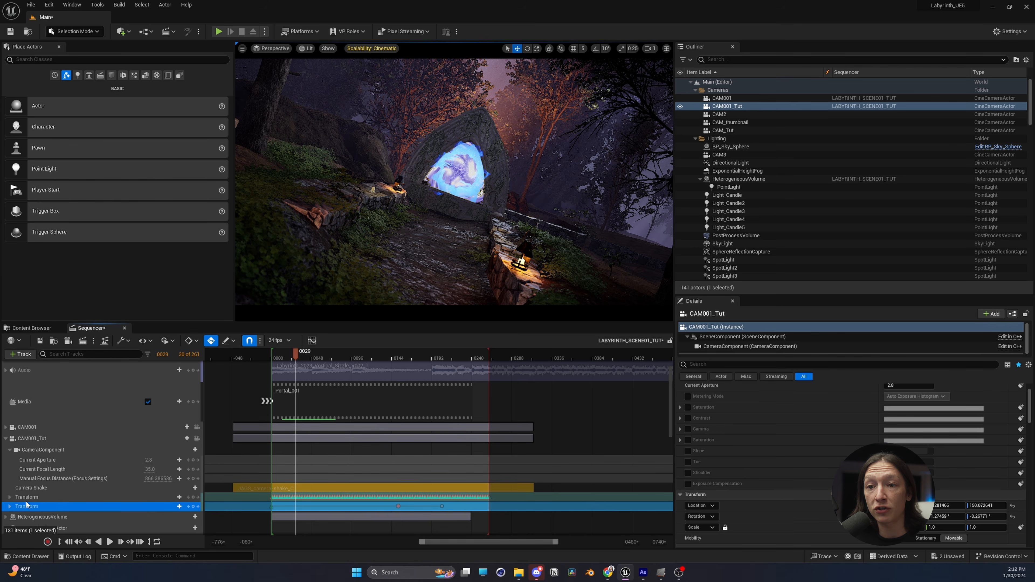
{"action": "left_click", "coordinate": [33, 498]}
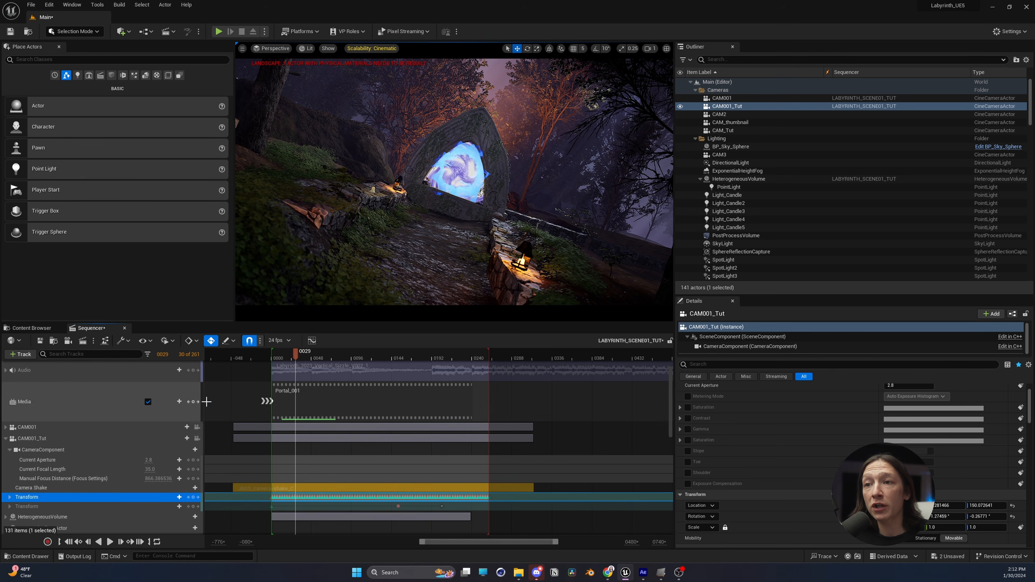
Play back part of the sequence to review the baked camera motion, then reselect the CAM001_Tut track.
{"action": "scroll", "coordinate": [204, 400], "scroll_direction": "up", "scroll_amount": 3}
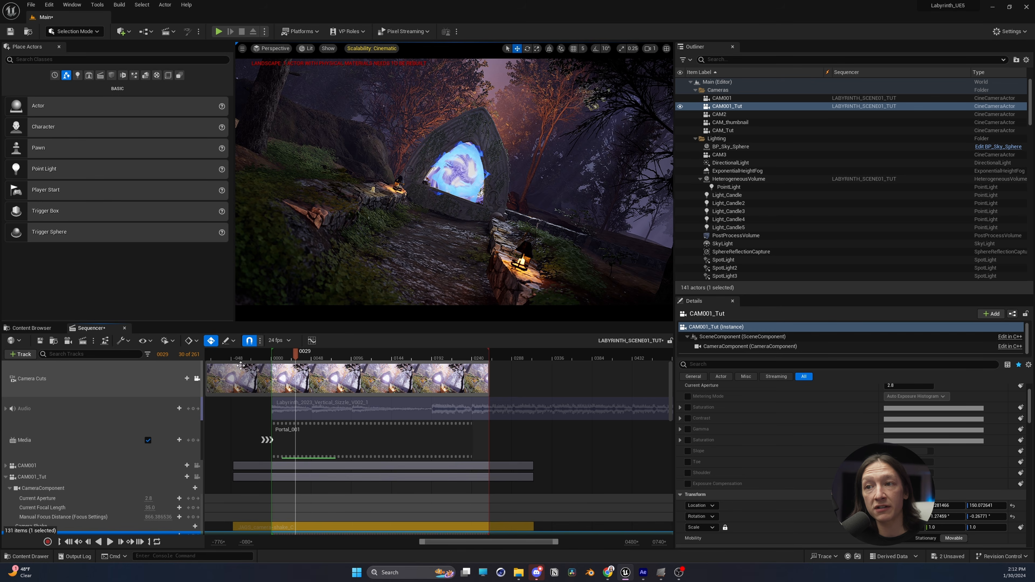
{"action": "left_click", "coordinate": [196, 379]}
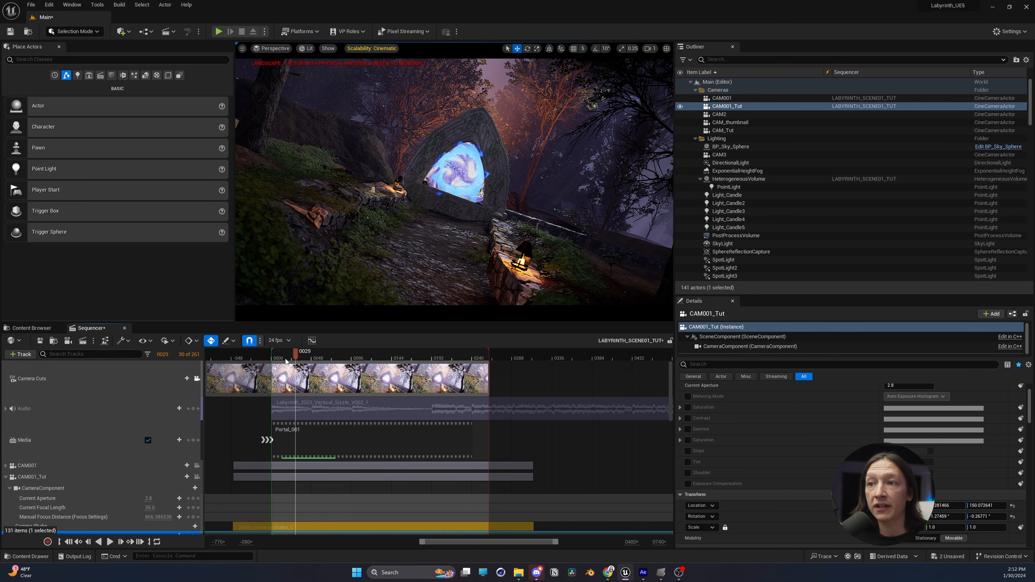
{"action": "key", "text": "Up"}
{"action": "key", "text": "space"}
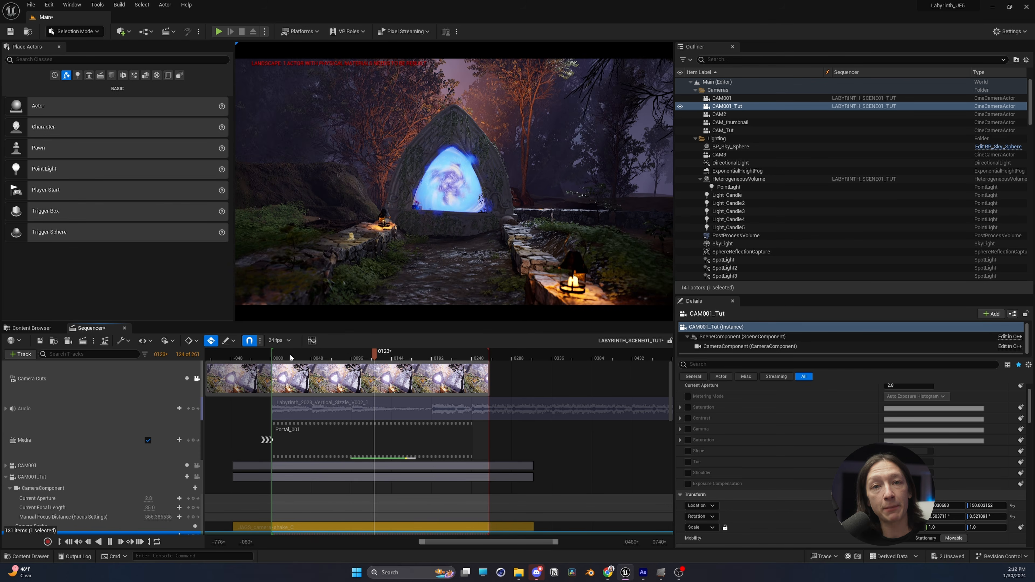
{"action": "key", "text": "space"}
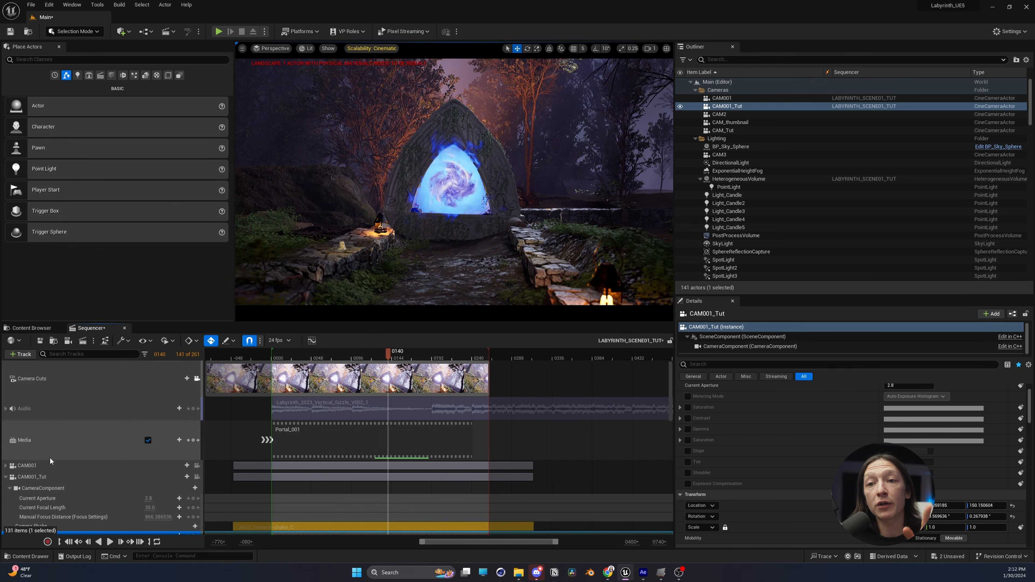
{"action": "scroll", "coordinate": [48, 458], "scroll_direction": "down", "scroll_amount": 2}
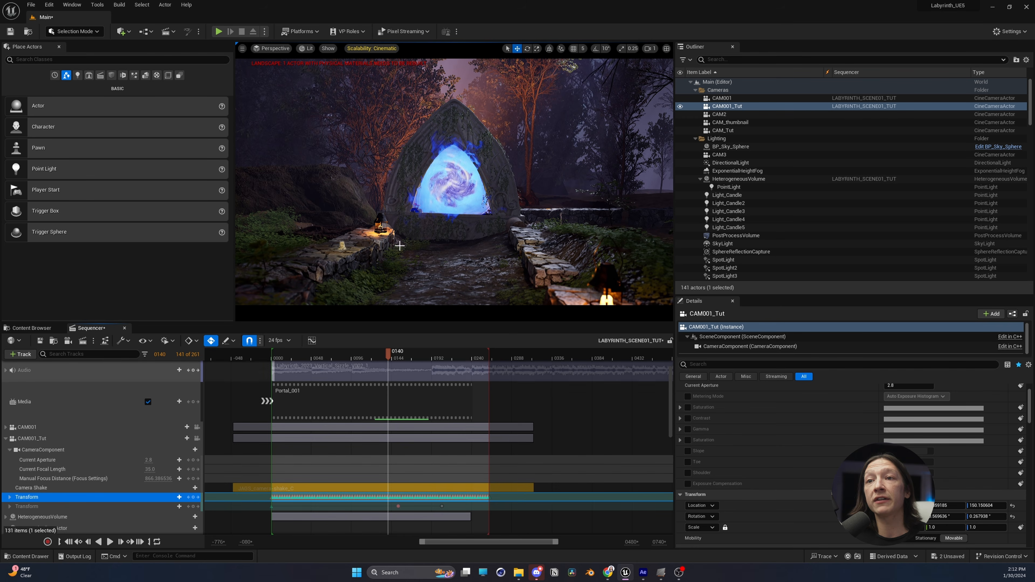
{"action": "left_click", "coordinate": [38, 438]}
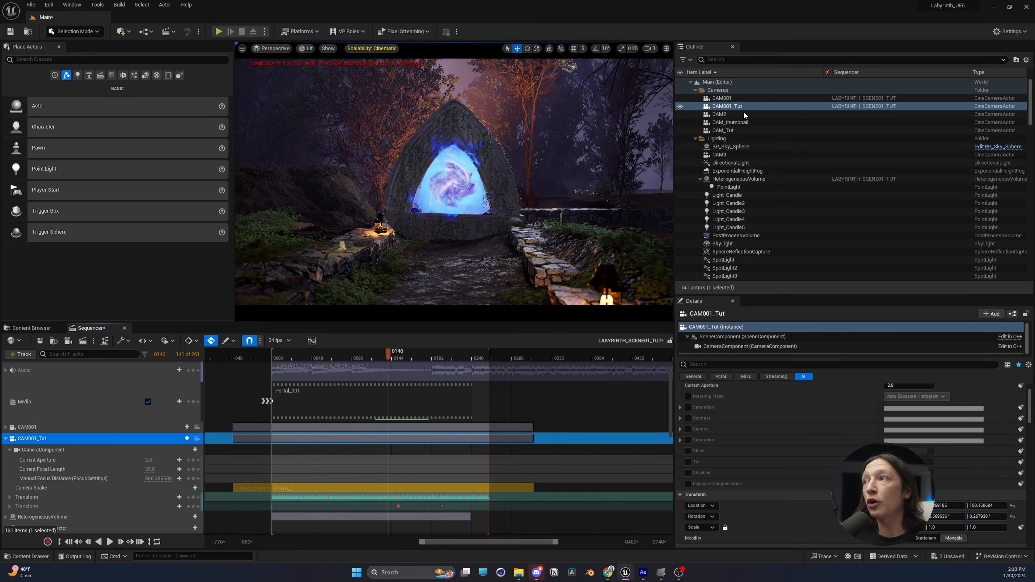
Select the Plane_Portal mesh inside the stone archway, try moving it downwards, and undo that move.
{"action": "left_click", "coordinate": [450, 179]}
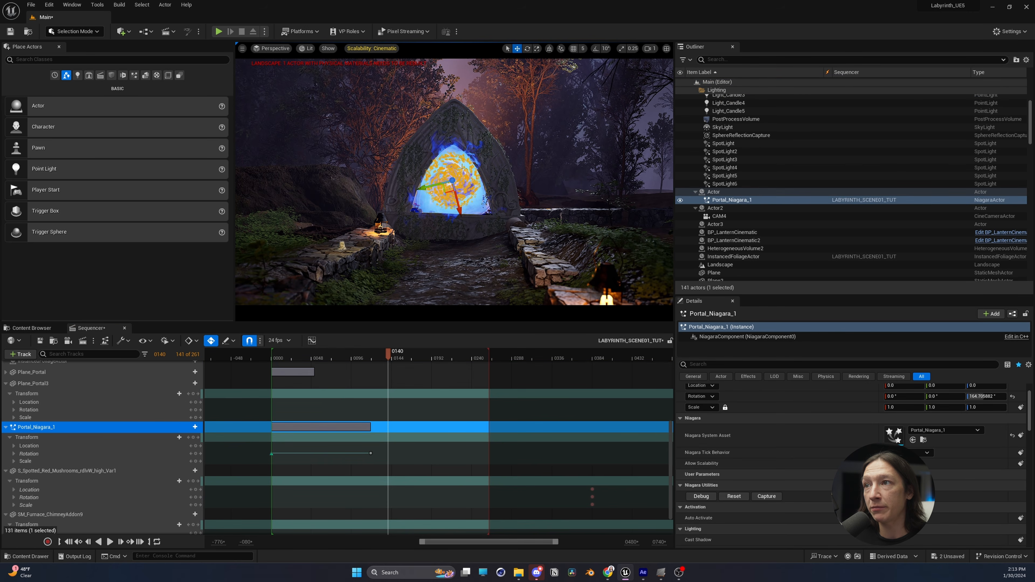
{"action": "left_click", "coordinate": [486, 199]}
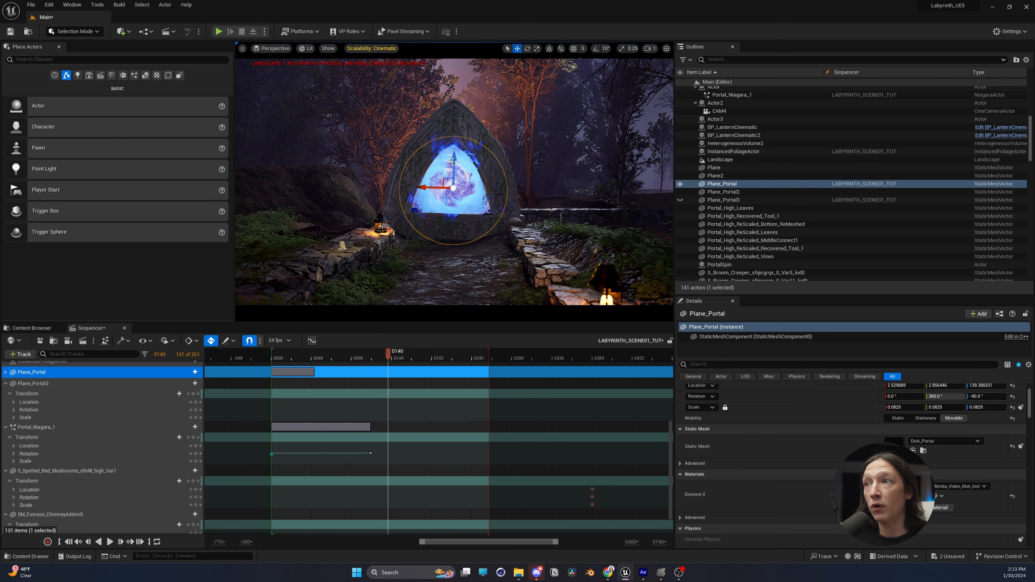
{"action": "left_click_drag", "start_coordinate": [453, 163], "coordinate": [445, 210]}
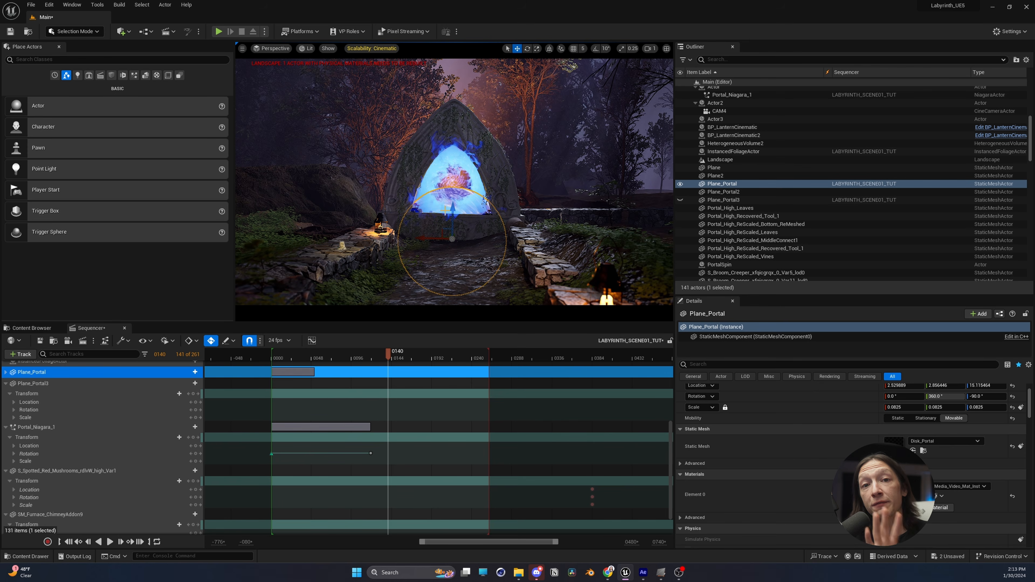
{"action": "key", "text": "ctrl+z"}
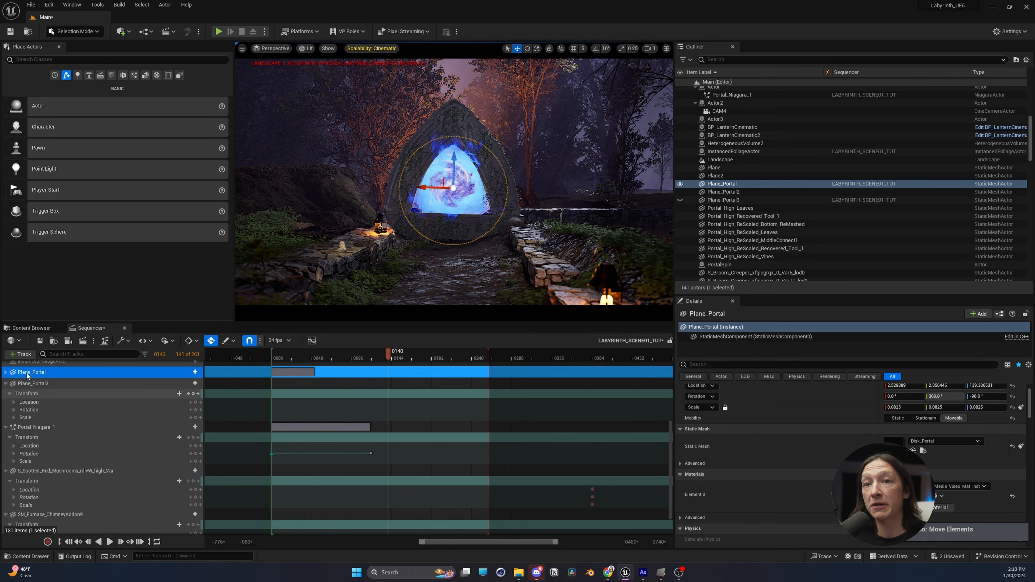
Export the CAM001_Tut camera and Plane_Portal together from the sequence as an FBX file named Scene01_Camera_Tutorial_VFX-Portal.
{"action": "scroll", "coordinate": [104, 410], "scroll_direction": "up", "scroll_amount": 8}
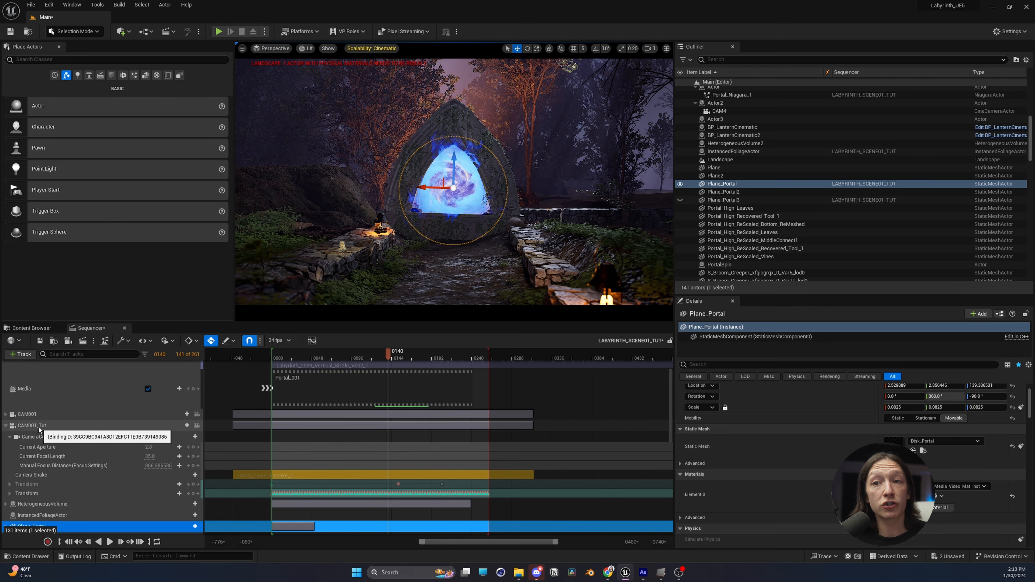
{"action": "left_click", "coordinate": [39, 425], "text": "ctrl"}
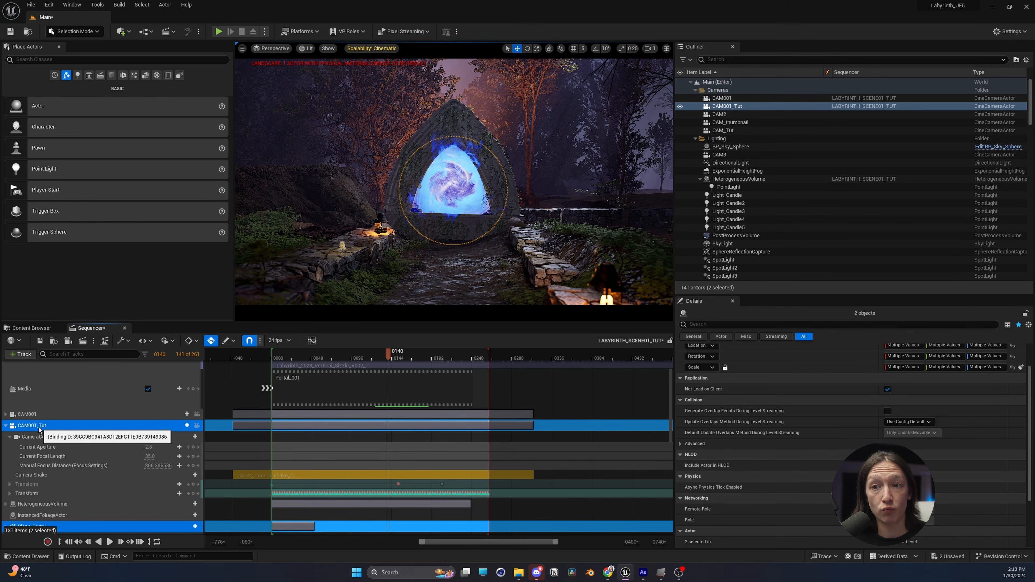
{"action": "right_click", "coordinate": [56, 427]}
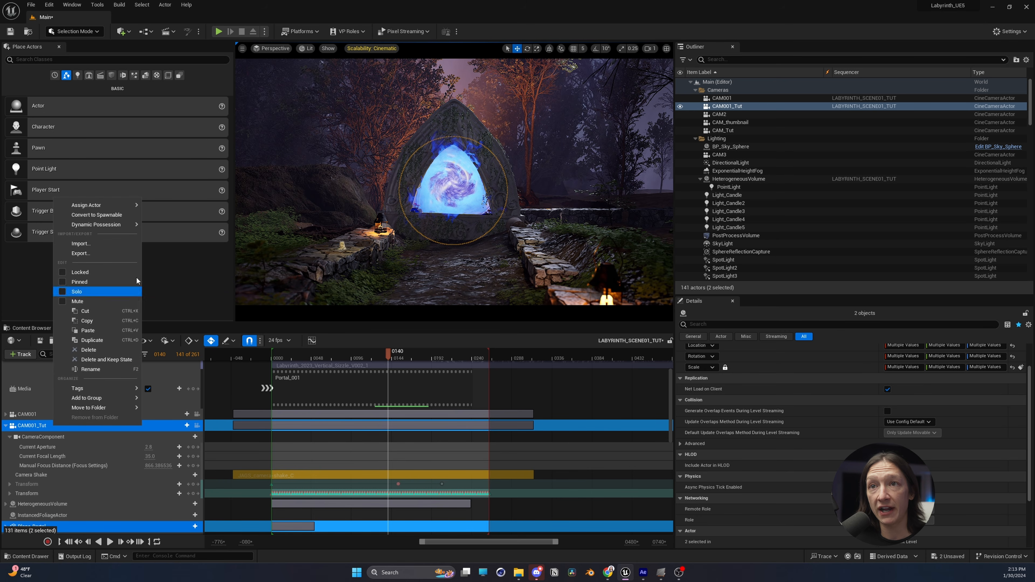
{"action": "left_click", "coordinate": [81, 253]}
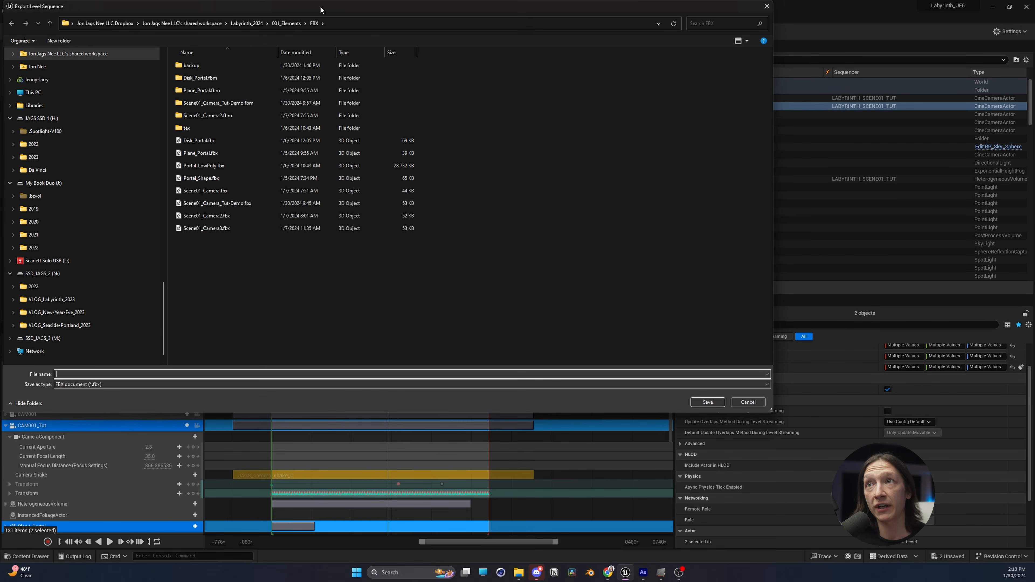
{"action": "left_click_drag", "start_coordinate": [322, 11], "coordinate": [448, 70]}
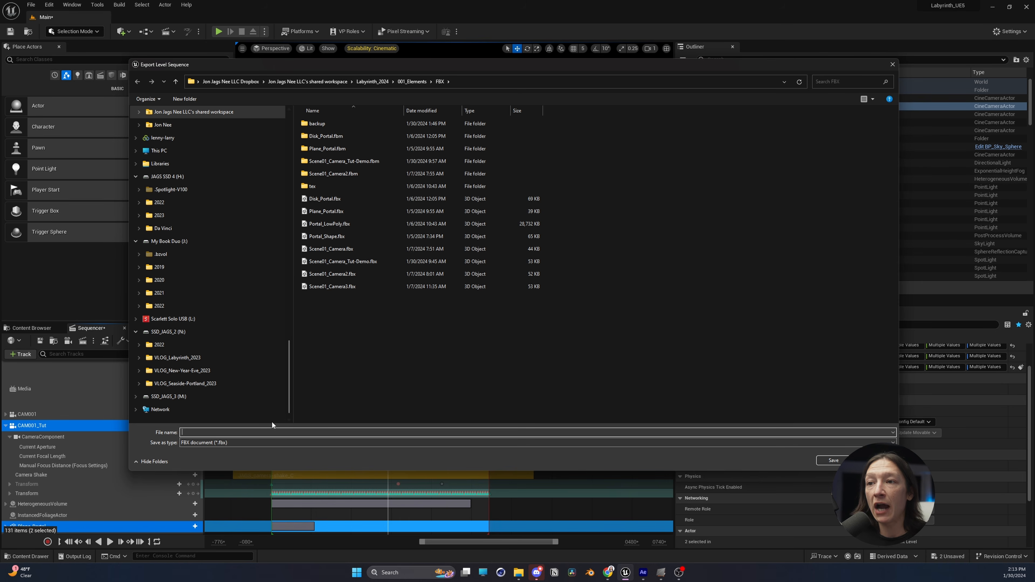
{"action": "type", "text": "Scene"}
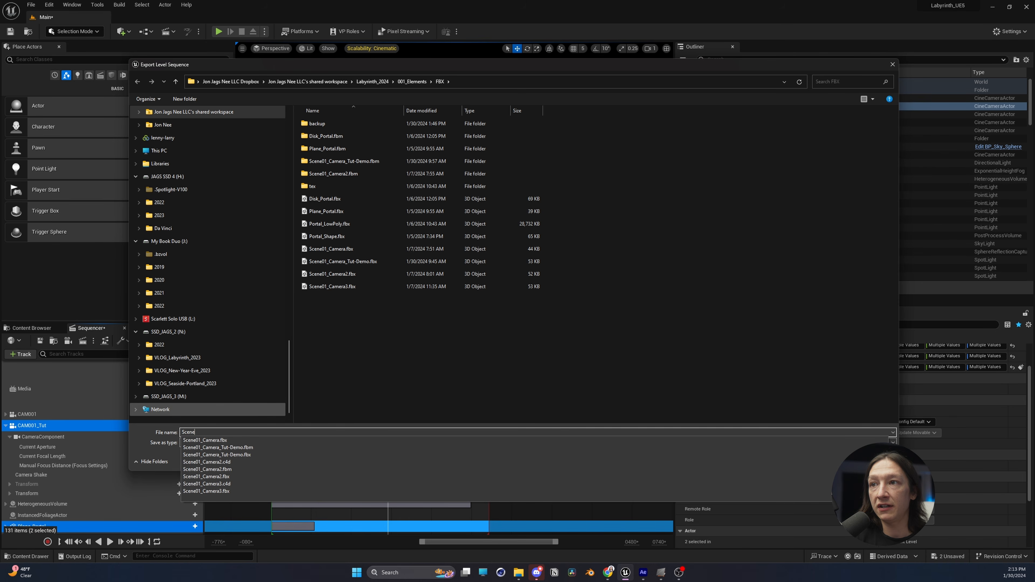
{"action": "type", "text": "01_Camera_Tutorial_VFX-Portal"}
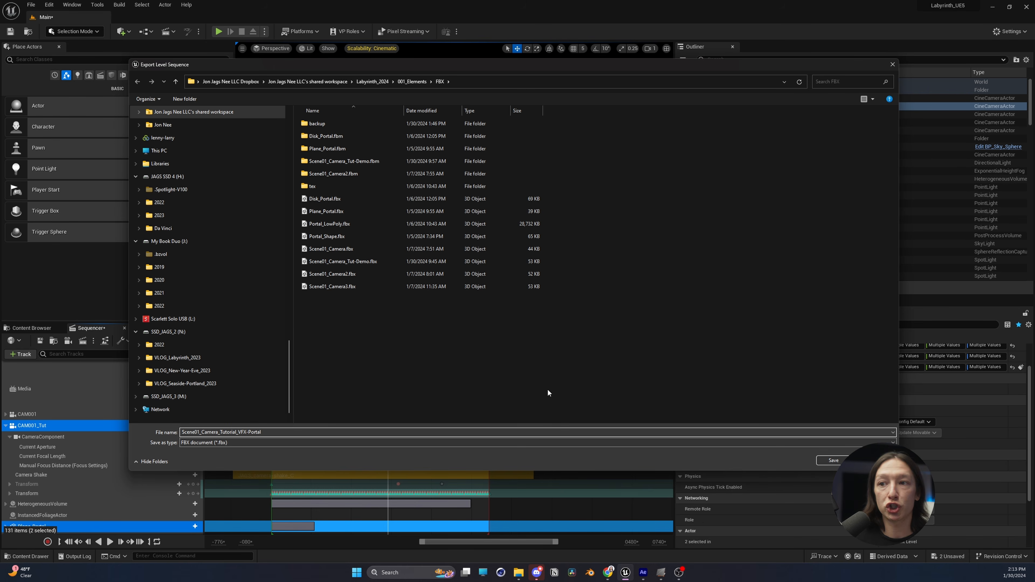
{"action": "left_click", "coordinate": [838, 461]}
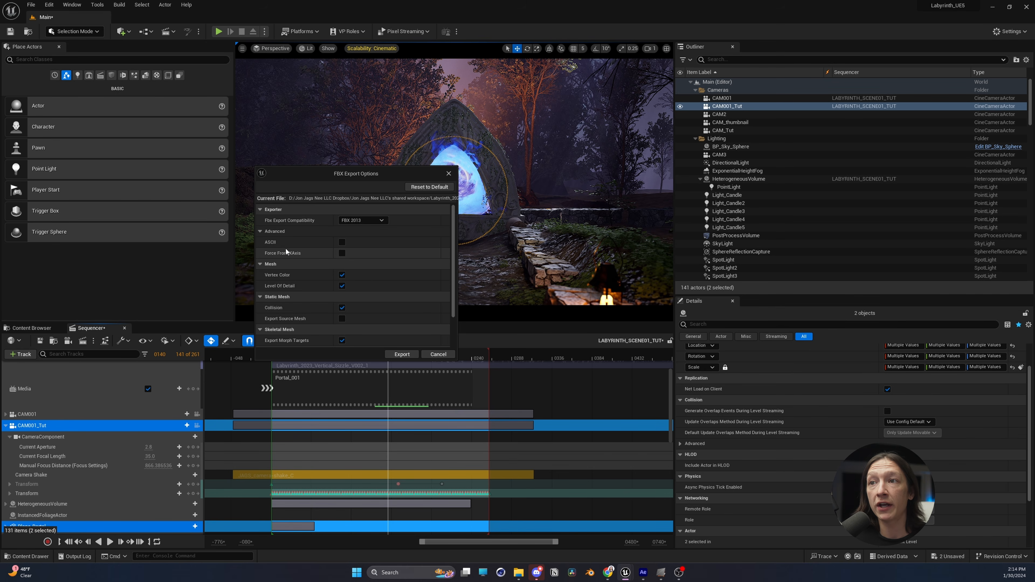
{"action": "mouse_move", "coordinate": [285, 254]}
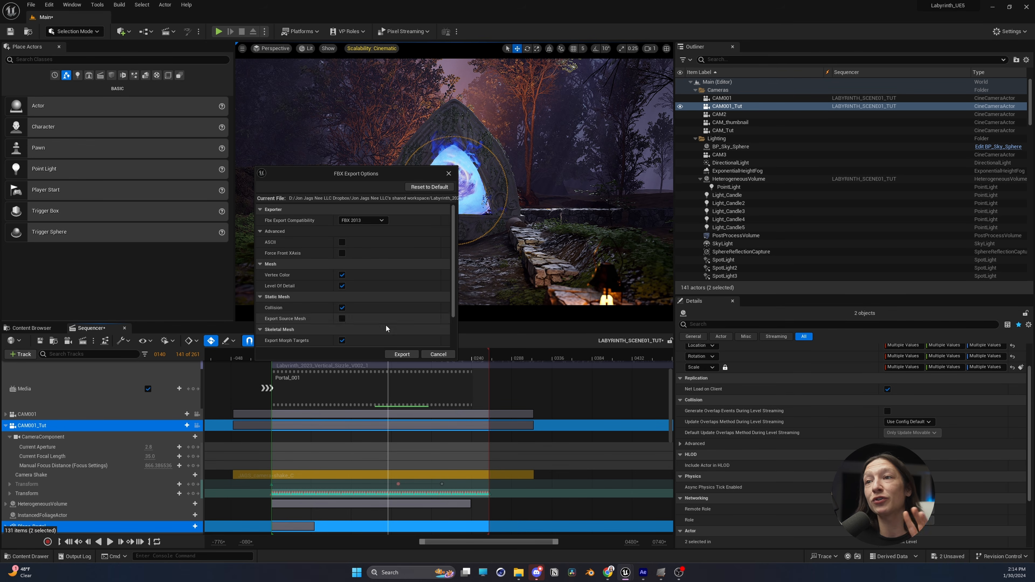
{"action": "left_click", "coordinate": [402, 354]}
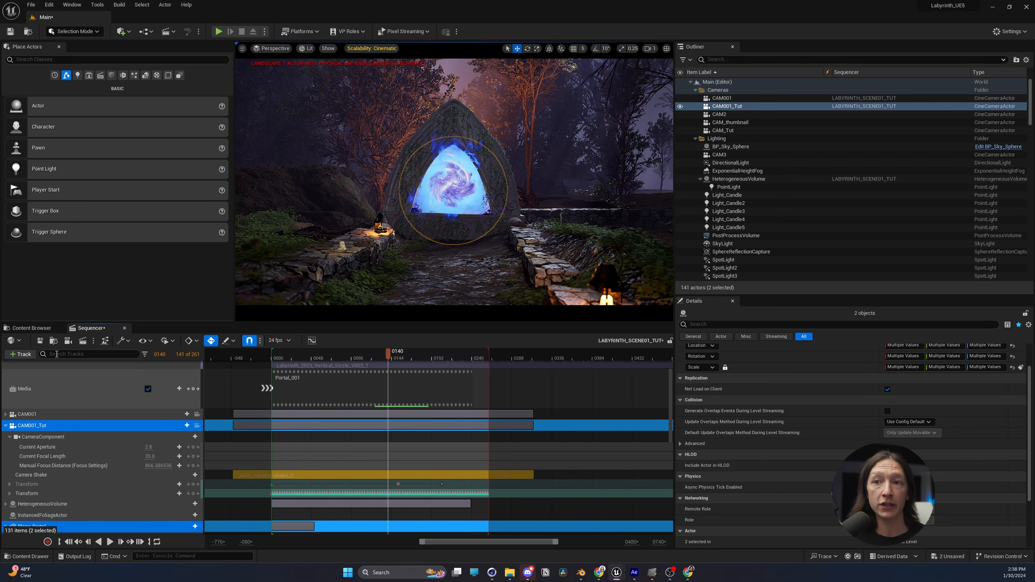
Open the LABYRINTH_SCENE01_TUT job's render settings in Movie Render Queue and choose PIZ compression for the 16-bit EXR sequence.
{"action": "left_click", "coordinate": [82, 341]}
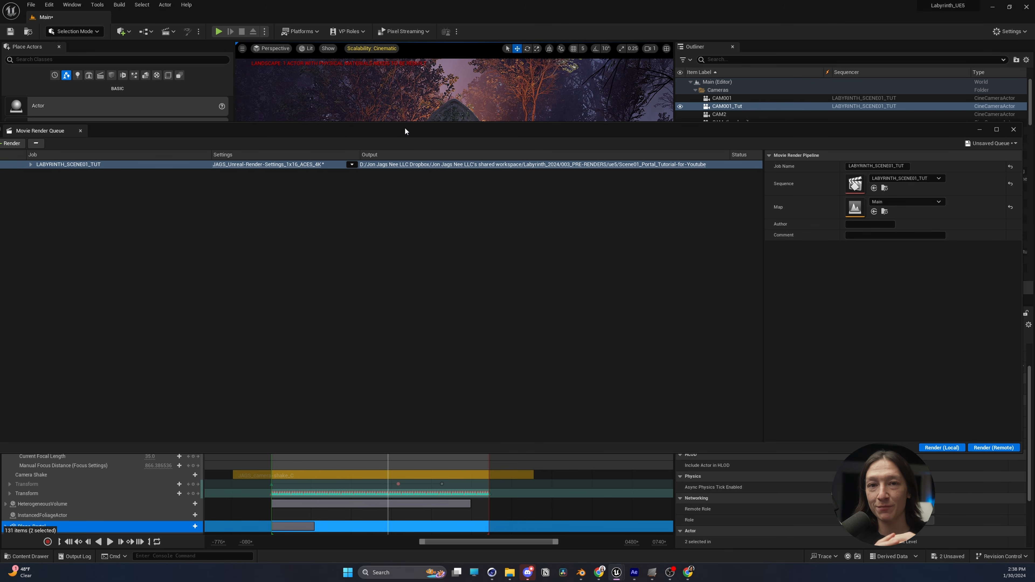
{"action": "left_click_drag", "start_coordinate": [317, 125], "coordinate": [367, 113]}
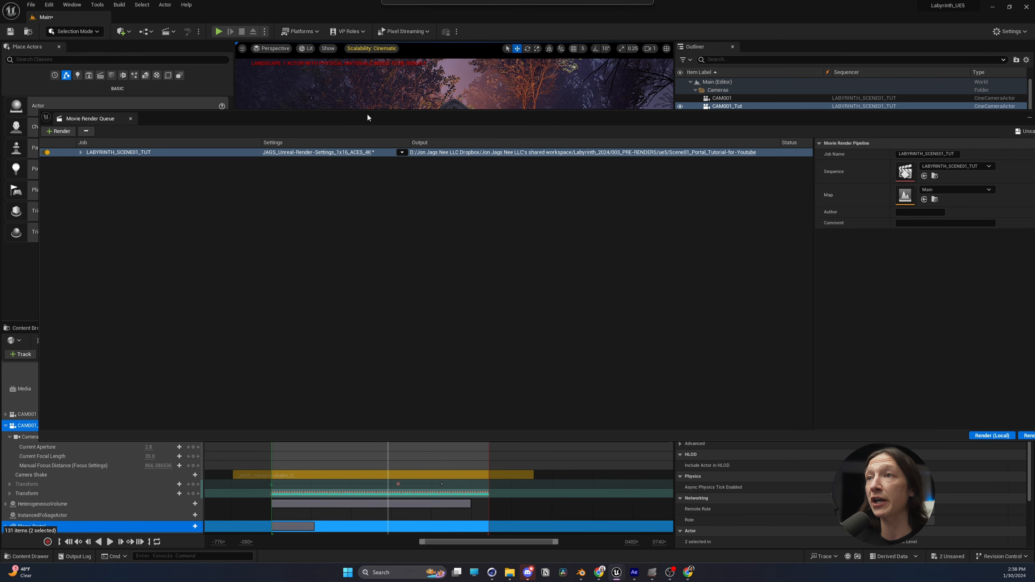
{"action": "left_click", "coordinate": [272, 153]}
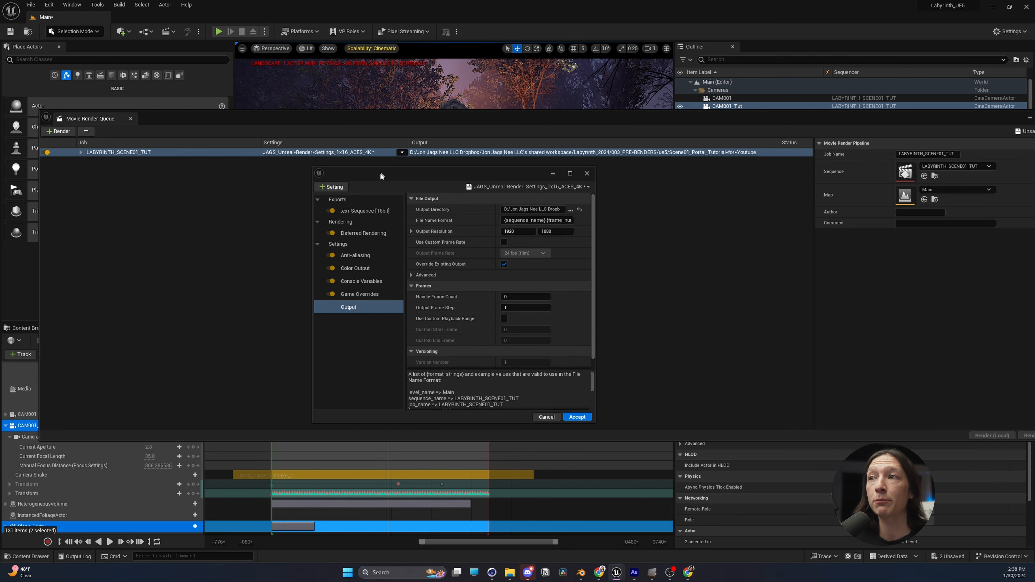
{"action": "left_click_drag", "start_coordinate": [381, 172], "coordinate": [346, 130]}
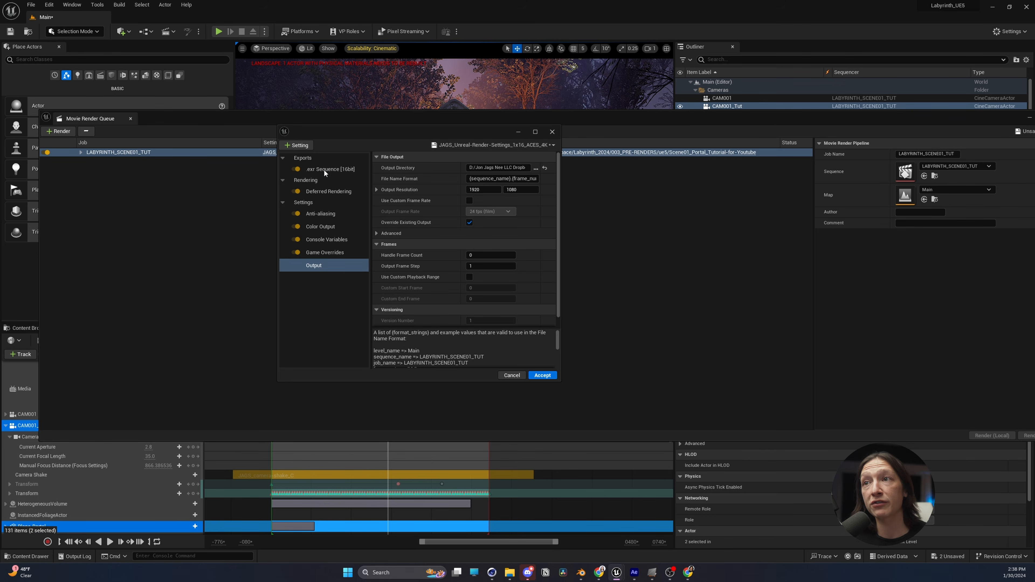
{"action": "left_click", "coordinate": [325, 169]}
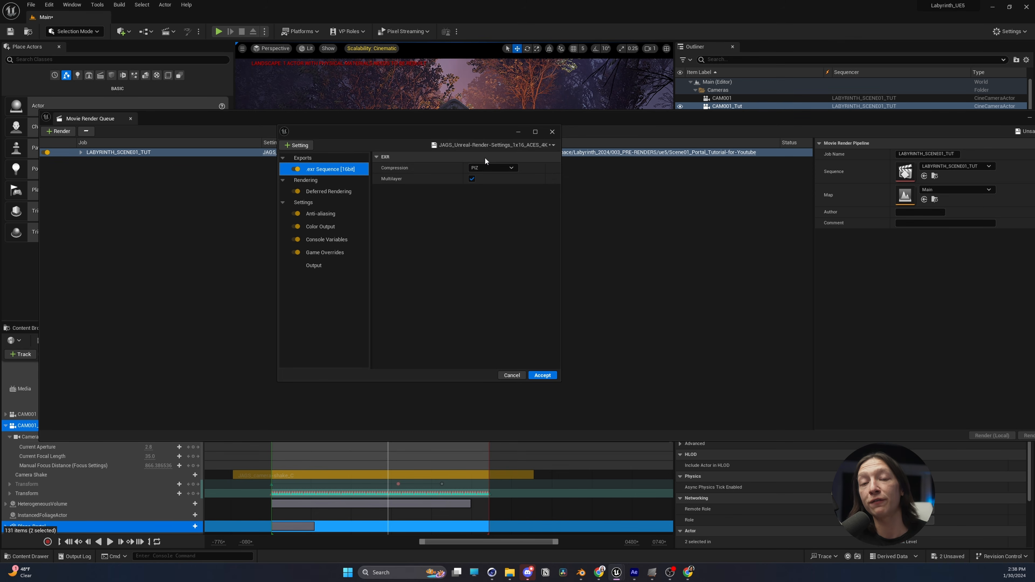
{"action": "left_click", "coordinate": [483, 167]}
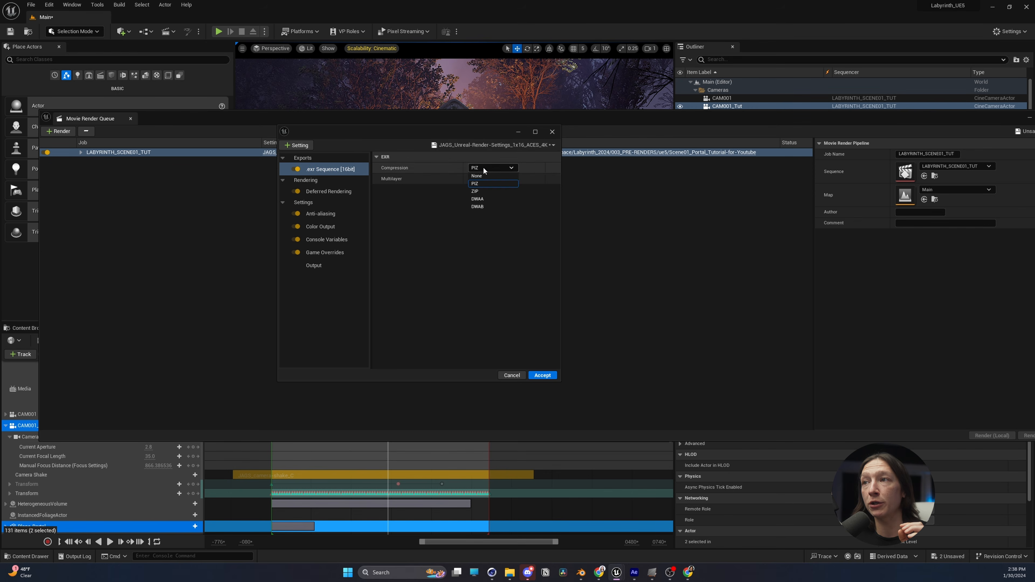
{"action": "left_click", "coordinate": [479, 184]}
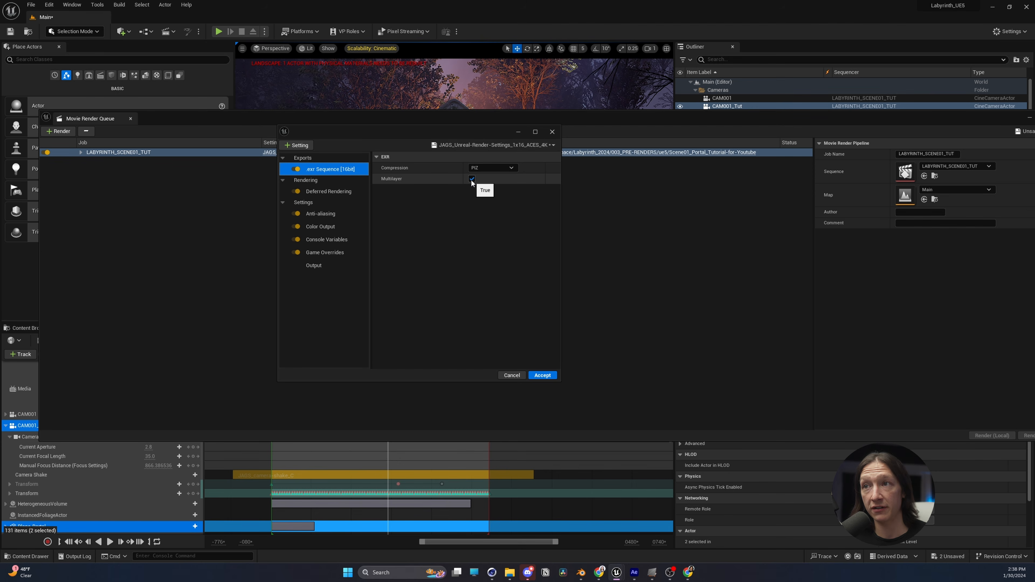
Check the Deferred Rendering options and add an Object Ids (Limited) pass to the render settings.
{"action": "left_click", "coordinate": [320, 192]}
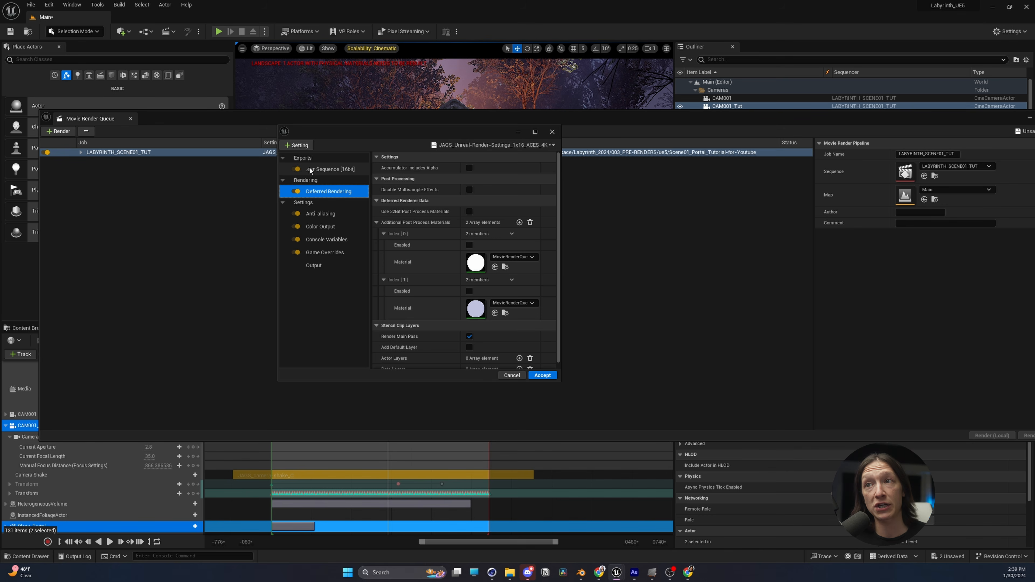
{"action": "left_click", "coordinate": [298, 145]}
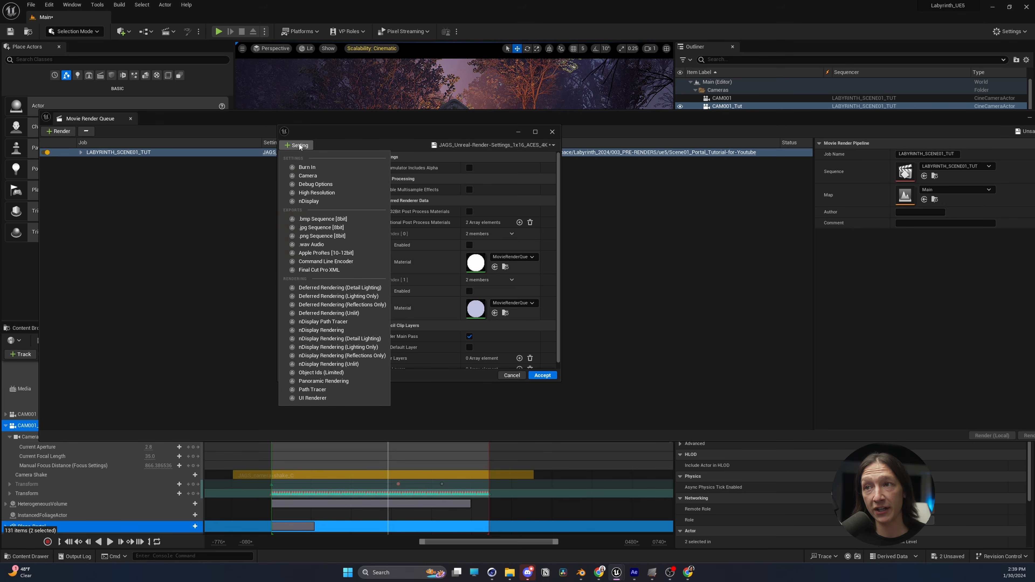
{"action": "left_click", "coordinate": [322, 375]}
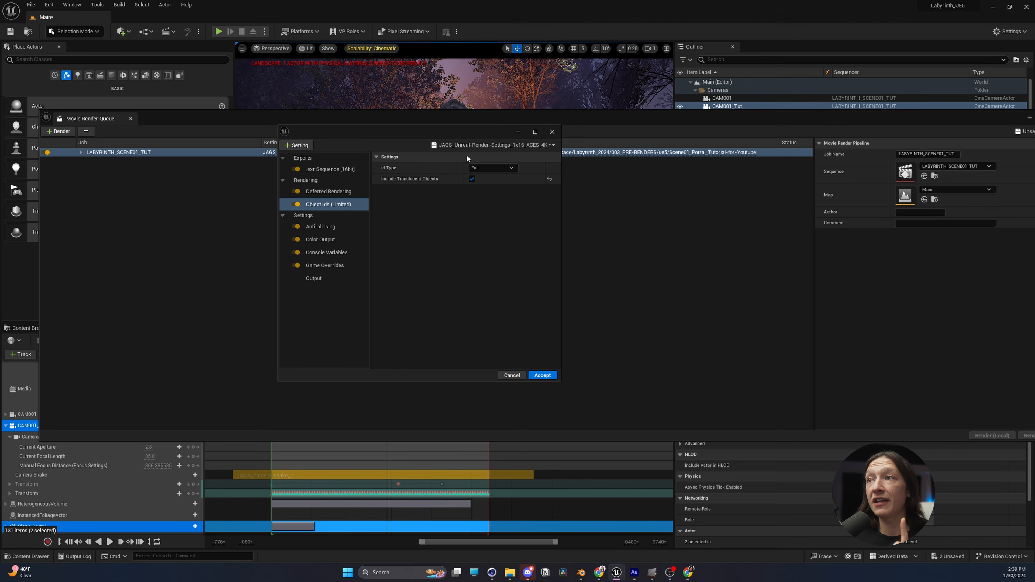
Search the project plugins for "multi" and "crypto" to check the Movie Render Queue Additional Render Passes plugin.
{"action": "left_click", "coordinate": [1004, 33]}
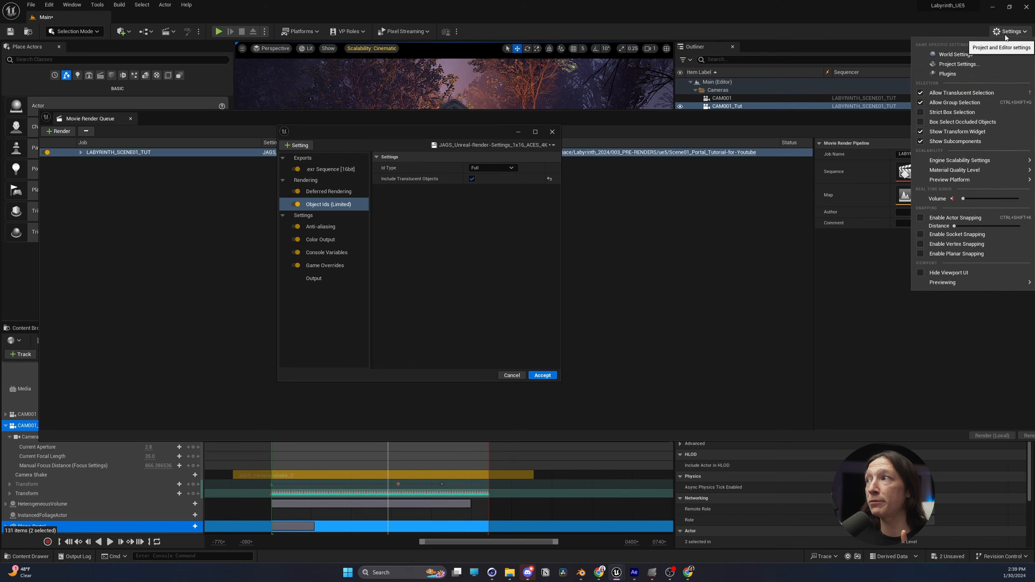
{"action": "left_click", "coordinate": [956, 76]}
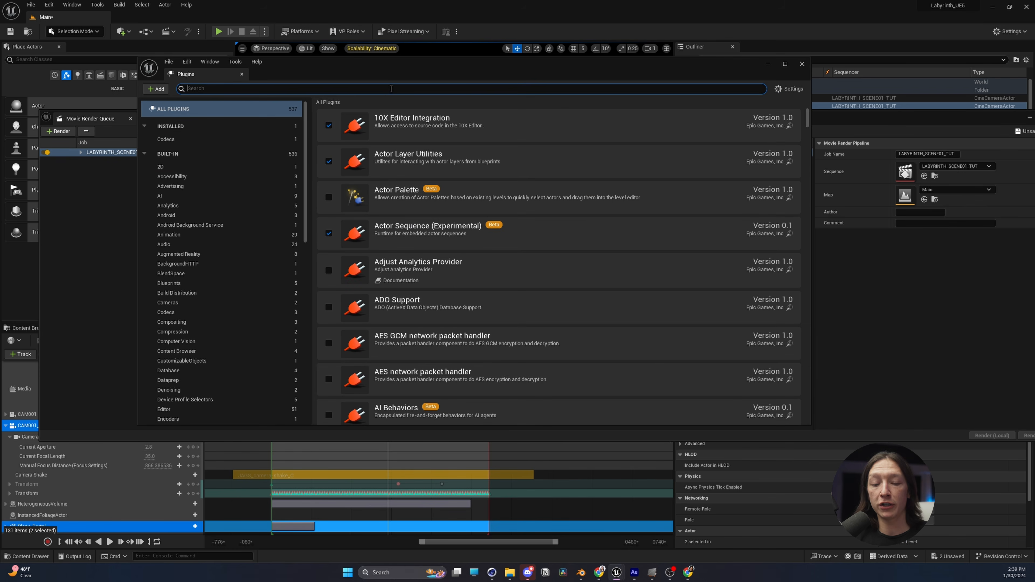
{"action": "type", "text": "multi"}
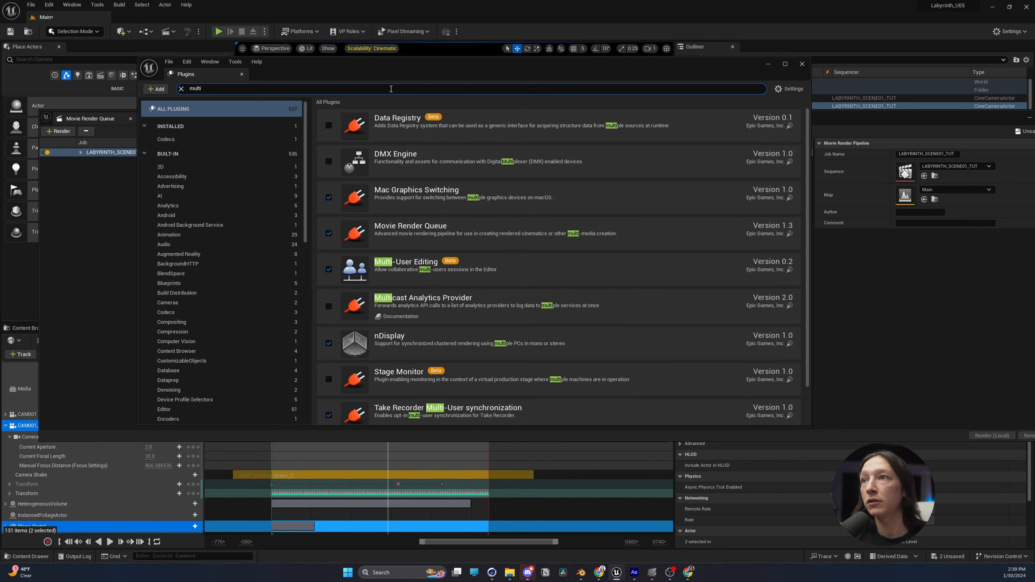
{"action": "double_click", "coordinate": [391, 88]}
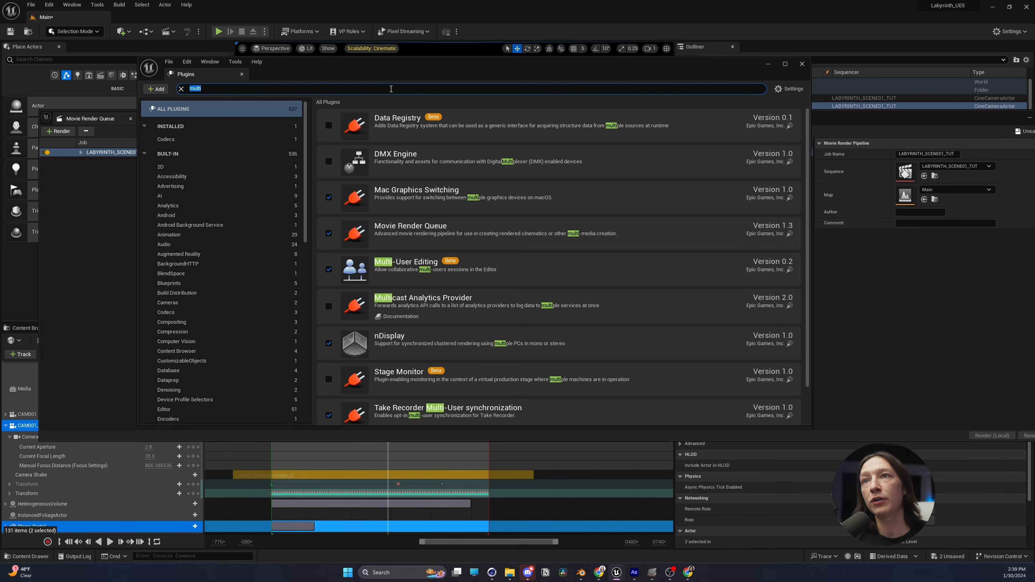
{"action": "type", "text": "crypto"}
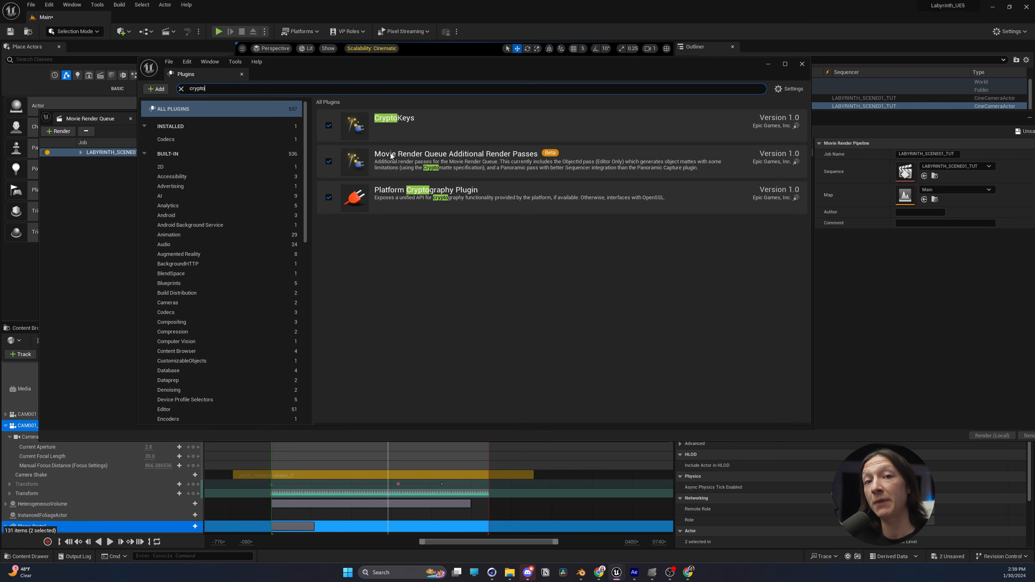
{"action": "left_click", "coordinate": [802, 63]}
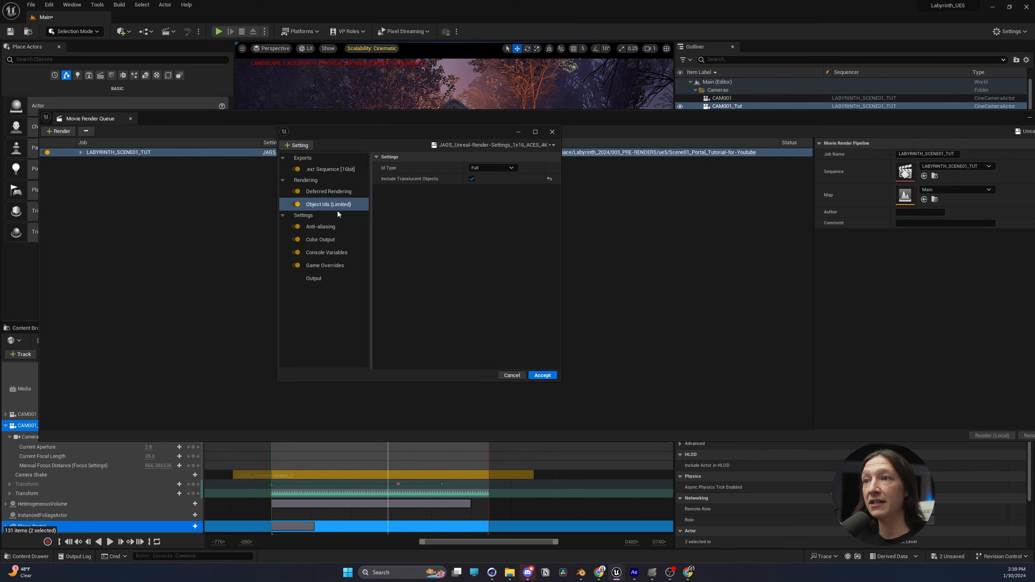
Set the anti-aliasing Temporal Sample Count to 8 and reposition the render queue and settings windows to uncover the viewport.
{"action": "left_click", "coordinate": [334, 229]}
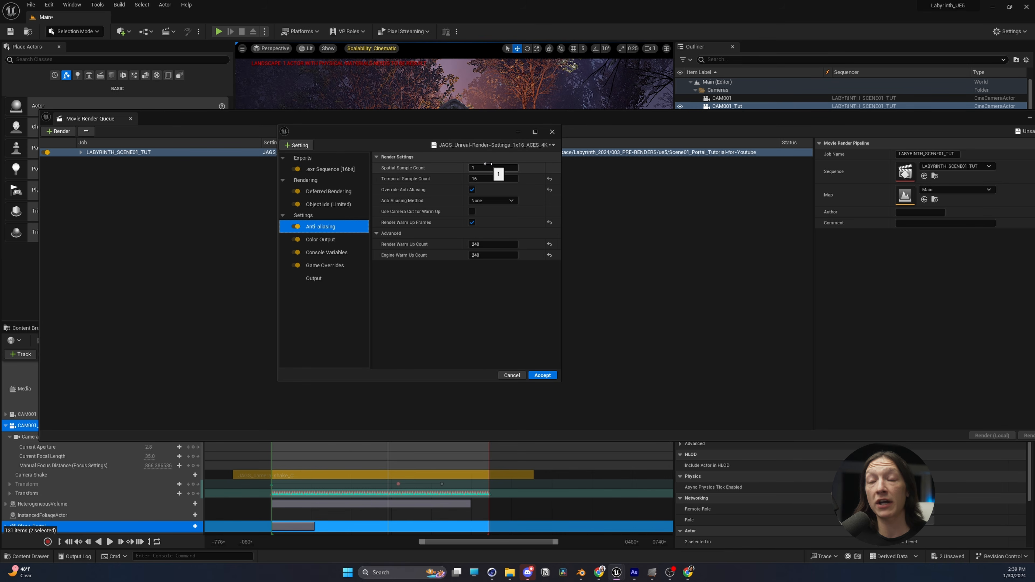
{"action": "left_click", "coordinate": [492, 178]}
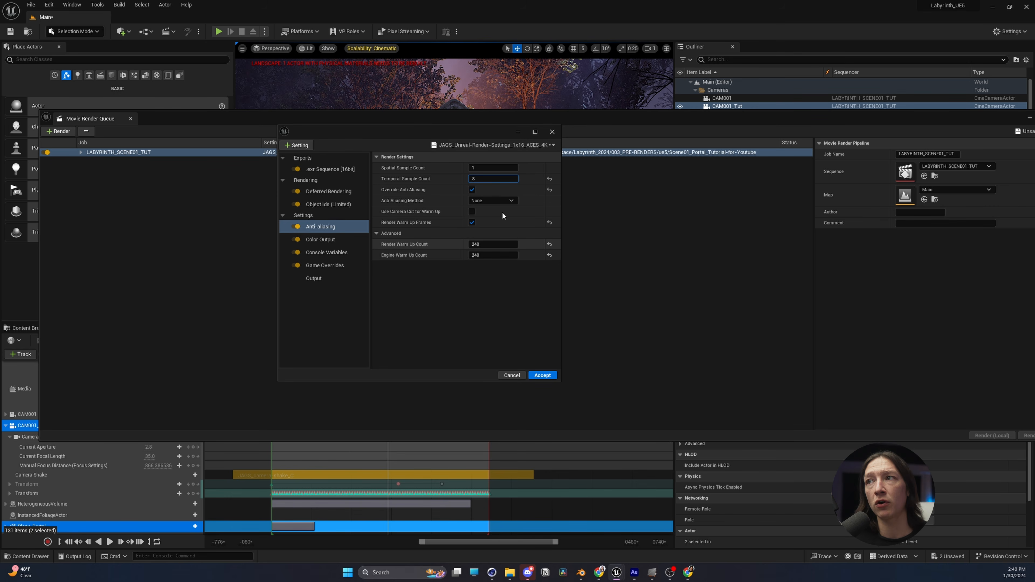
{"action": "left_click_drag", "start_coordinate": [619, 116], "coordinate": [583, 296]}
{"action": "left_click_drag", "start_coordinate": [463, 134], "coordinate": [226, 169]}
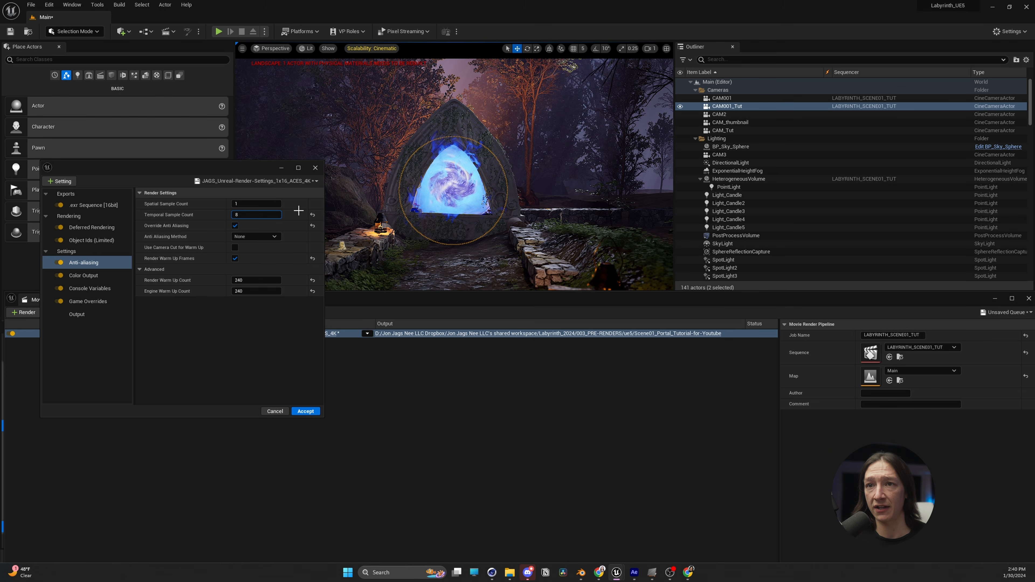
Review the Color Output, Console Variables and Game Overrides settings and the list of additional render settings that can be added.
{"action": "left_click", "coordinate": [101, 275]}
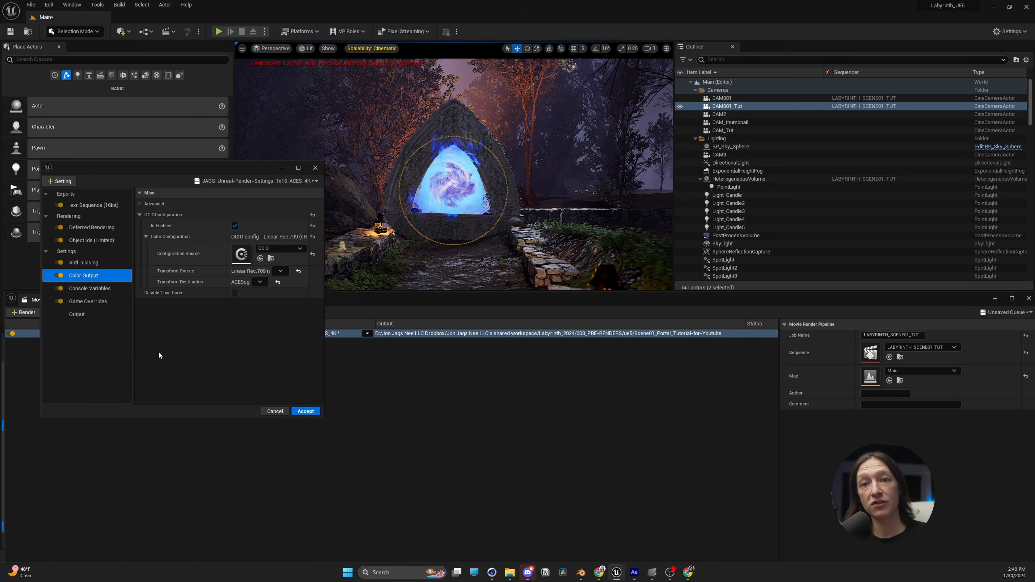
{"action": "left_click", "coordinate": [102, 290]}
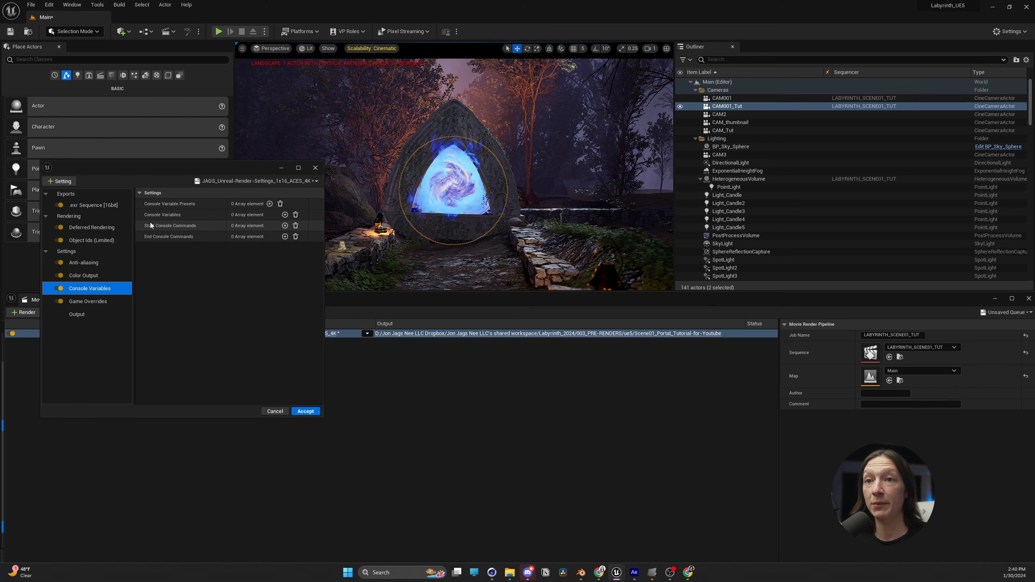
{"action": "left_click", "coordinate": [87, 303]}
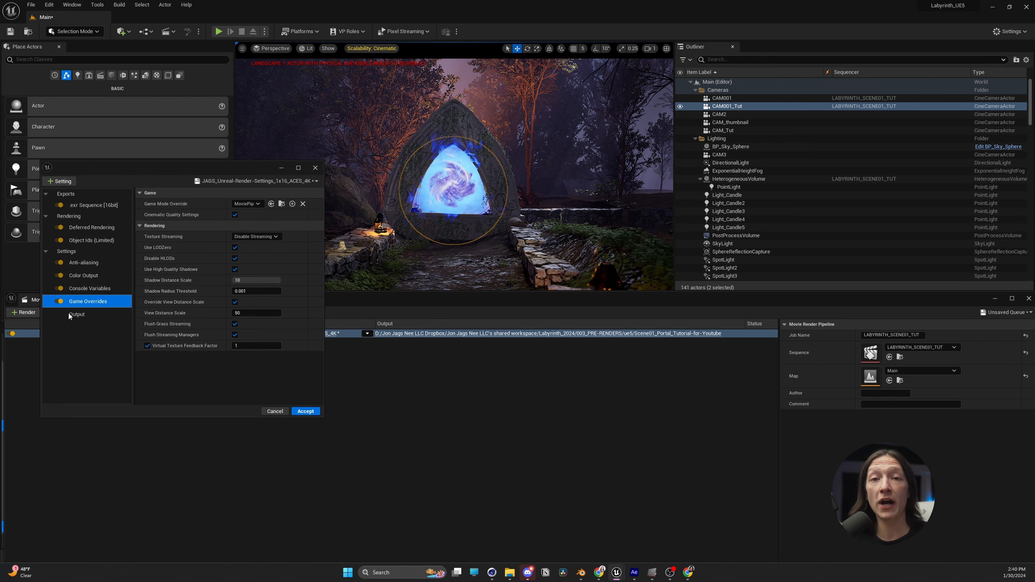
{"action": "left_click", "coordinate": [71, 180]}
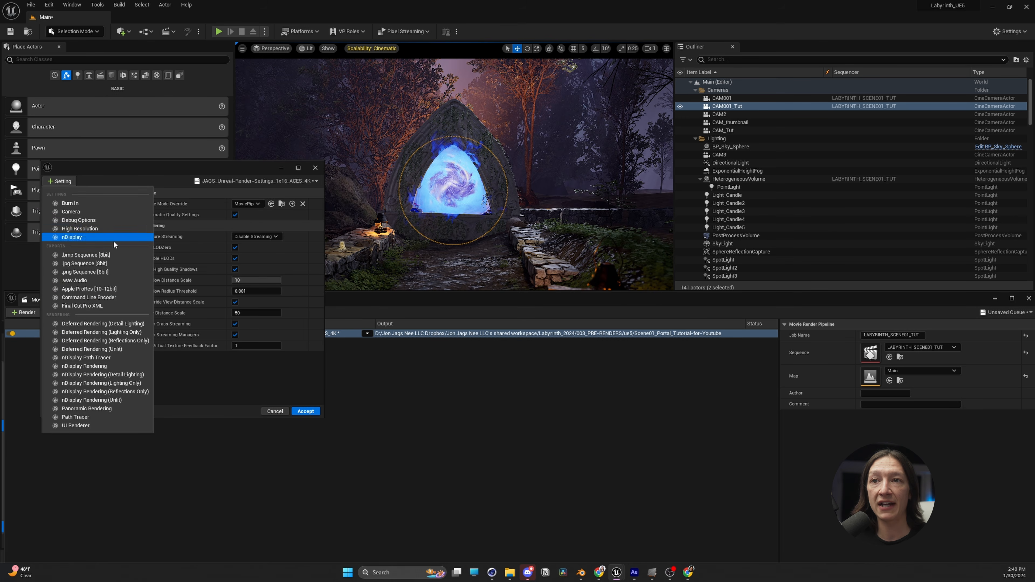
{"action": "left_click", "coordinate": [207, 384]}
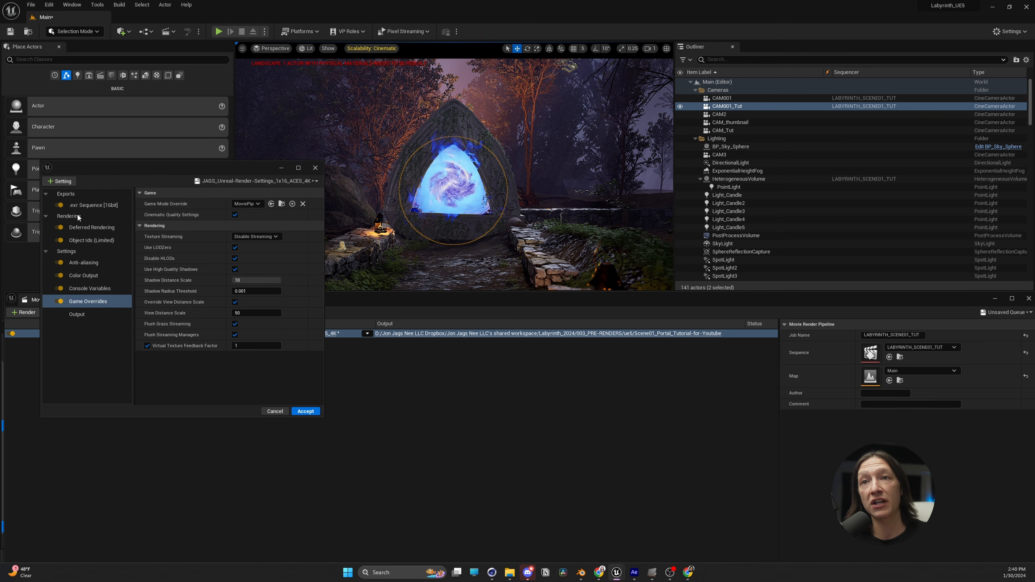
{"action": "left_click", "coordinate": [63, 181]}
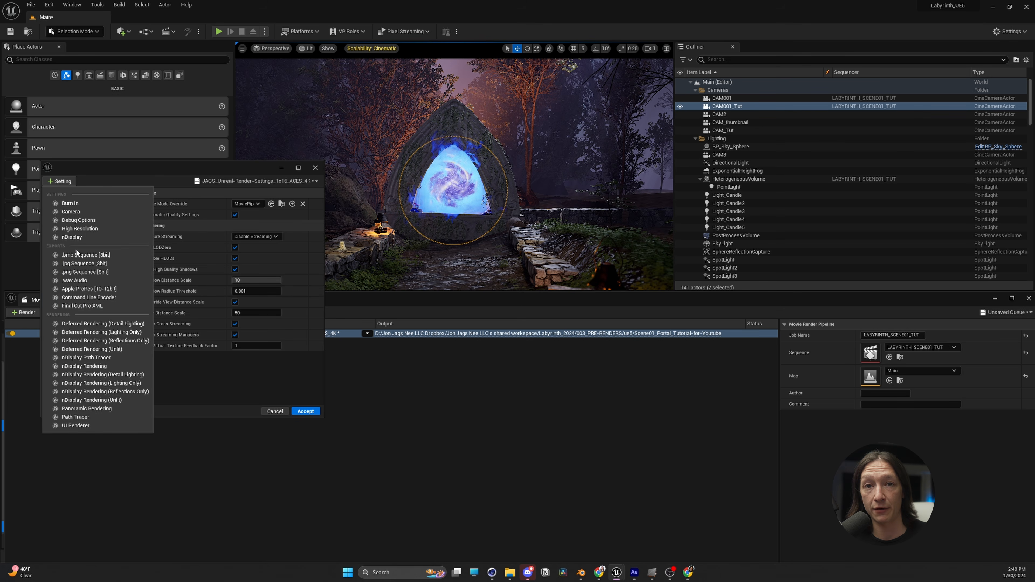
{"action": "left_click", "coordinate": [211, 382]}
Choose the Scene01_Portal_Tutorial-for-Youtube folder as the render output directory, accept the render settings and move the render queue window.
{"action": "left_click", "coordinate": [83, 313]}
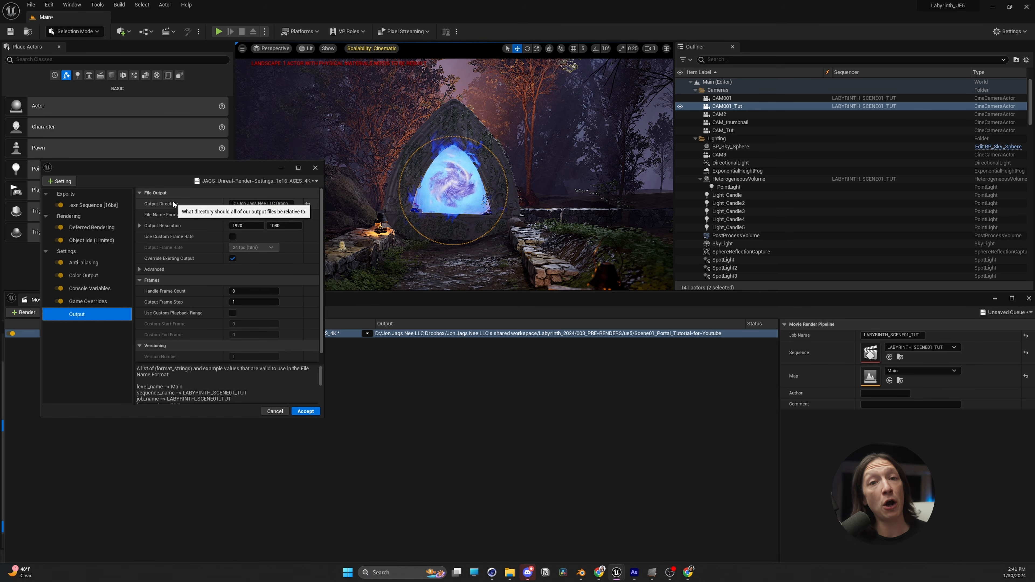
{"action": "left_click", "coordinate": [296, 204]}
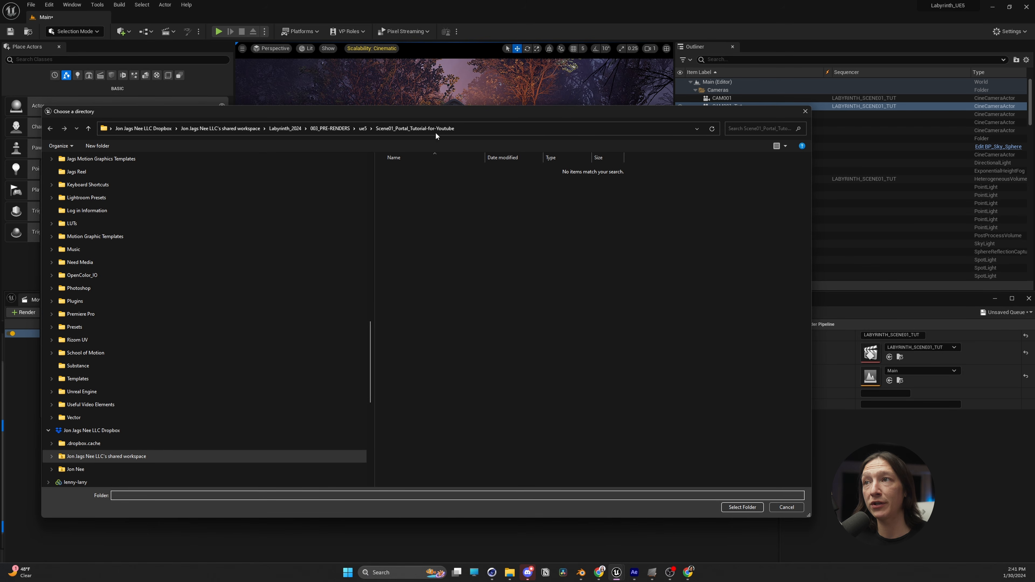
{"action": "left_click", "coordinate": [742, 507]}
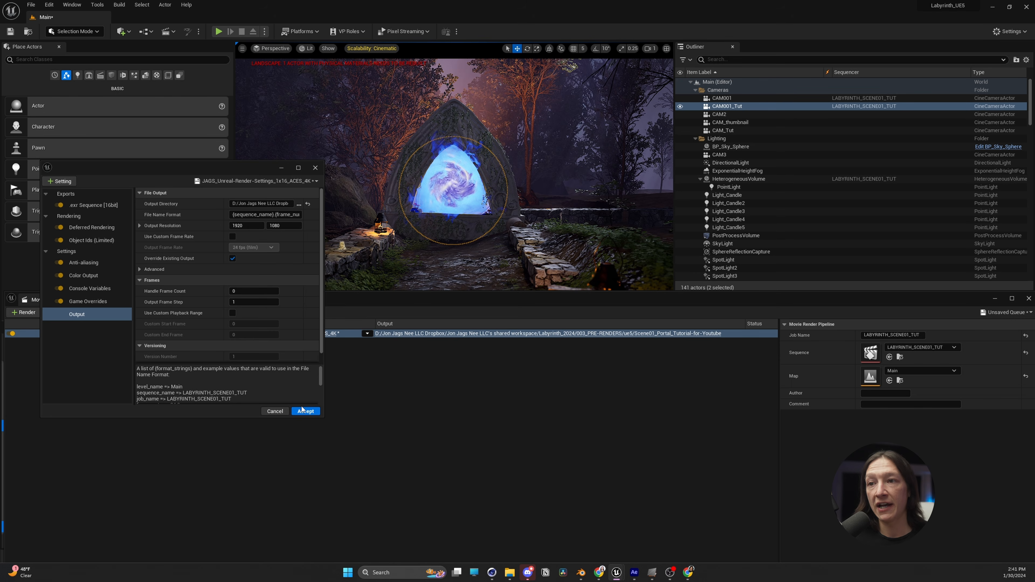
{"action": "left_click", "coordinate": [302, 411]}
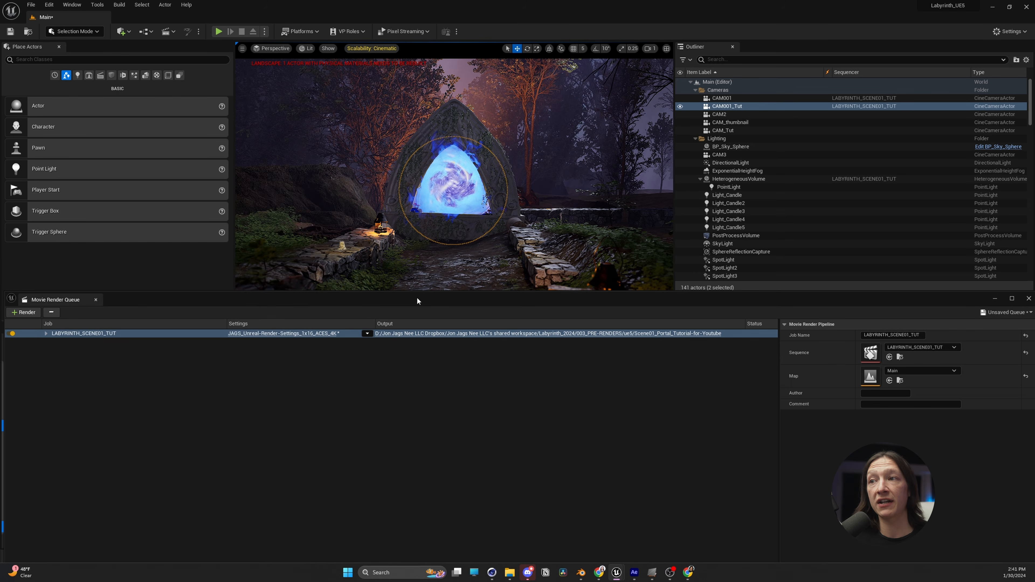
{"action": "left_click_drag", "start_coordinate": [418, 301], "coordinate": [194, 78]}
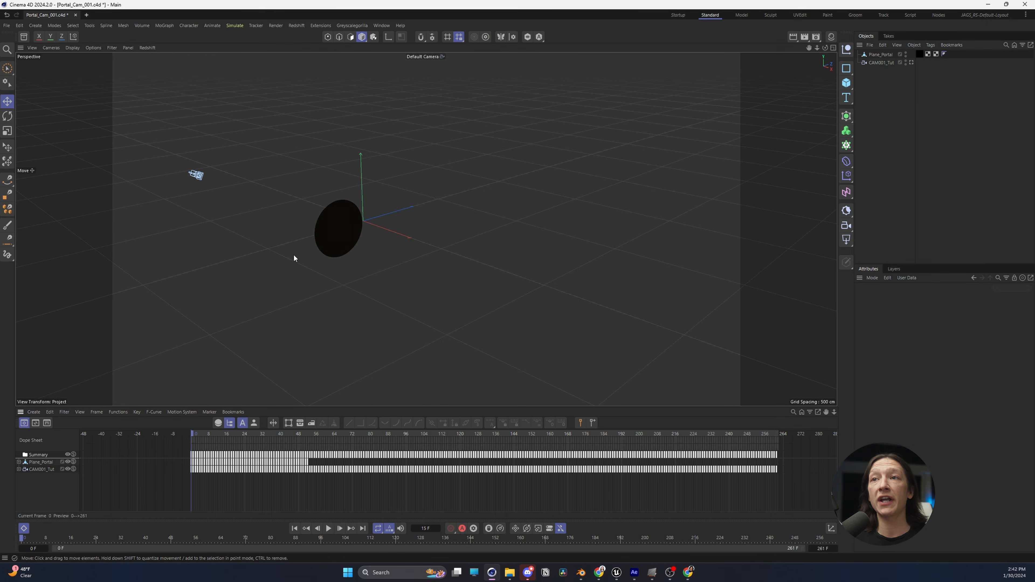
Switch to Cinema 4D and examine the imported camera's baked movement toward the portal plane by orbiting the scene and scrubbing the timeline.
{"action": "left_click_drag", "start_coordinate": [267, 232], "coordinate": [379, 252]}
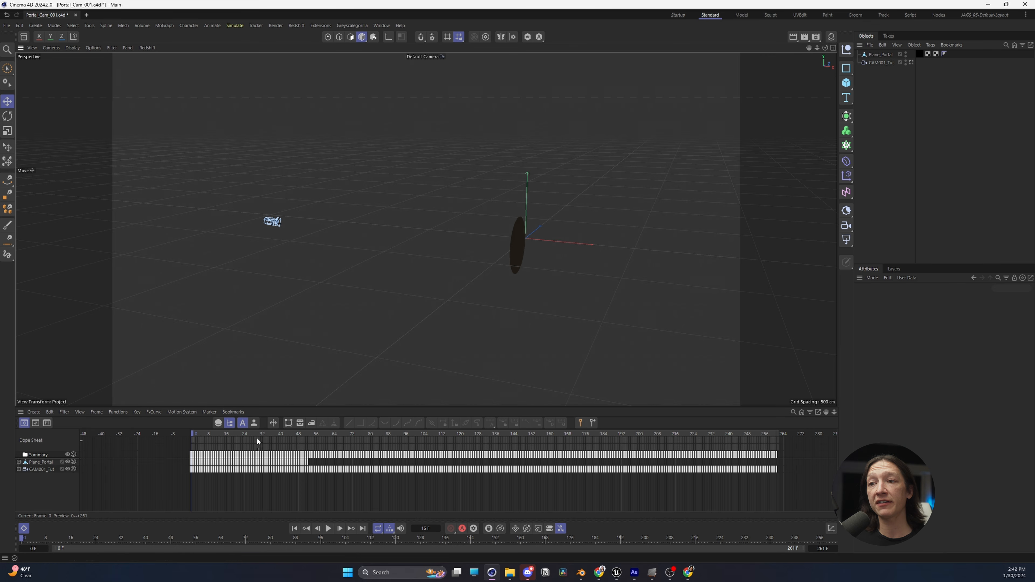
{"action": "left_click_drag", "start_coordinate": [261, 435], "coordinate": [528, 448]}
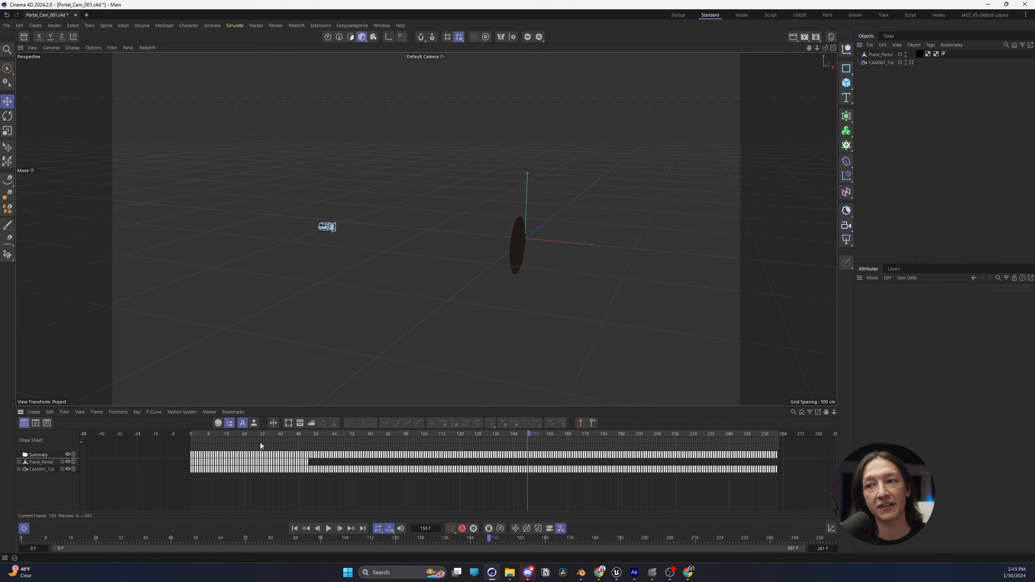
{"action": "left_click_drag", "start_coordinate": [272, 434], "coordinate": [457, 443]}
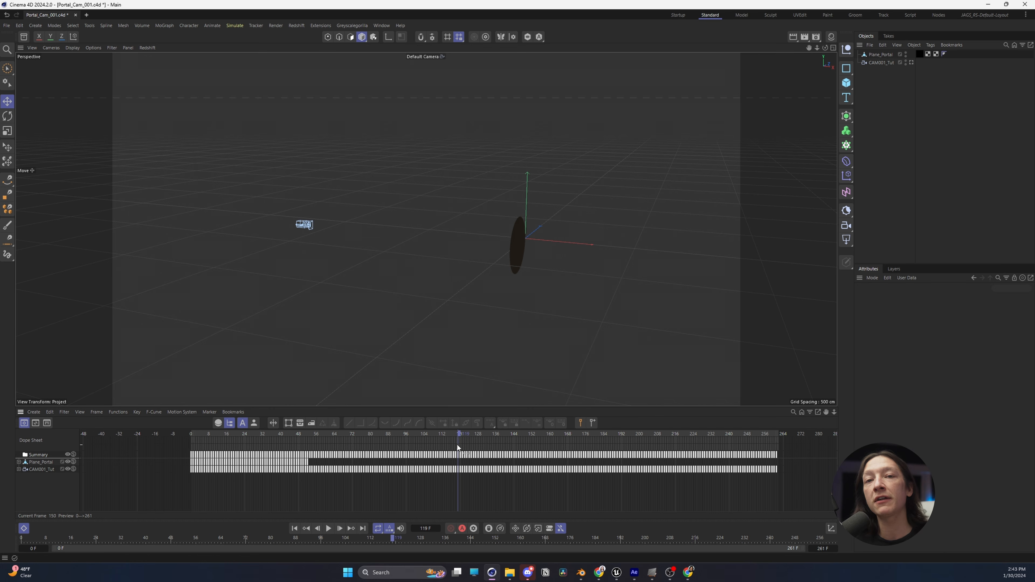
{"action": "left_click_drag", "start_coordinate": [280, 238], "coordinate": [373, 248]}
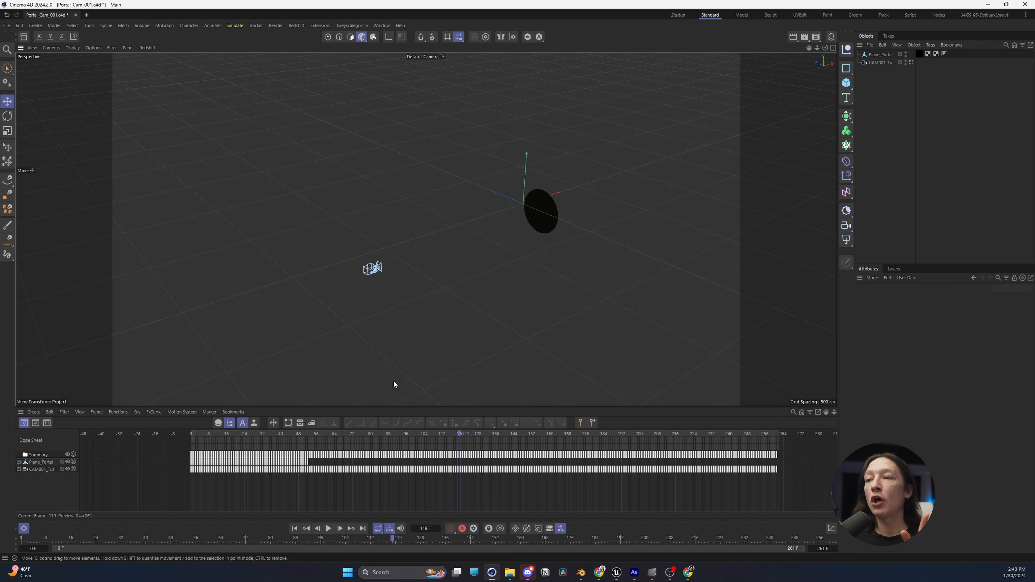
{"action": "left_click_drag", "start_coordinate": [294, 433], "coordinate": [409, 436]}
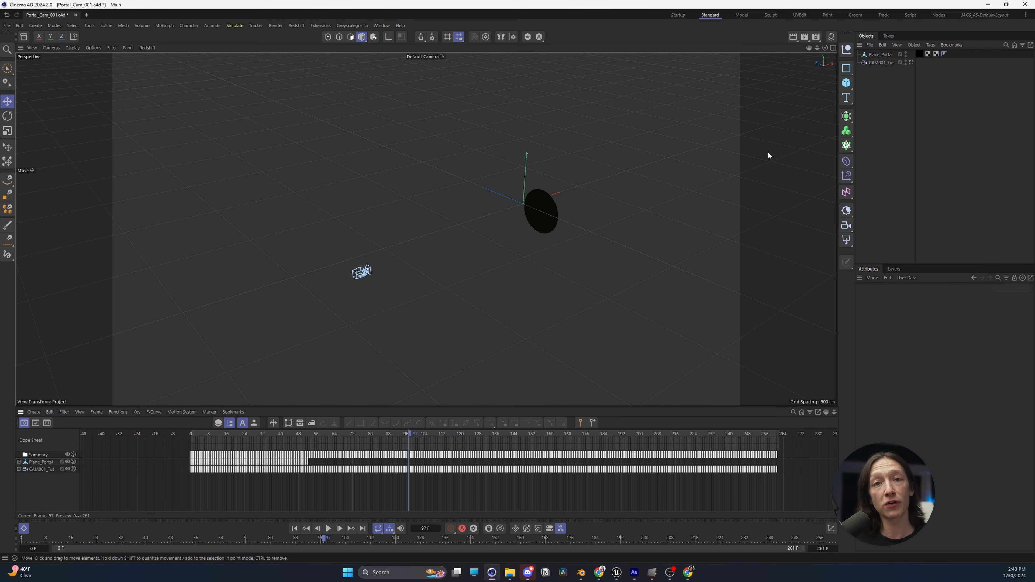
Widen the object name column and add a Cineware render tag to both Plane_Portal and CAM001_Tut.
{"action": "mouse_move", "coordinate": [918, 56]}
{"action": "left_mouse_down"}
{"action": "mouse_move", "coordinate": [883, 56]}
{"action": "mouse_move", "coordinate": [934, 57]}
{"action": "left_mouse_up"}
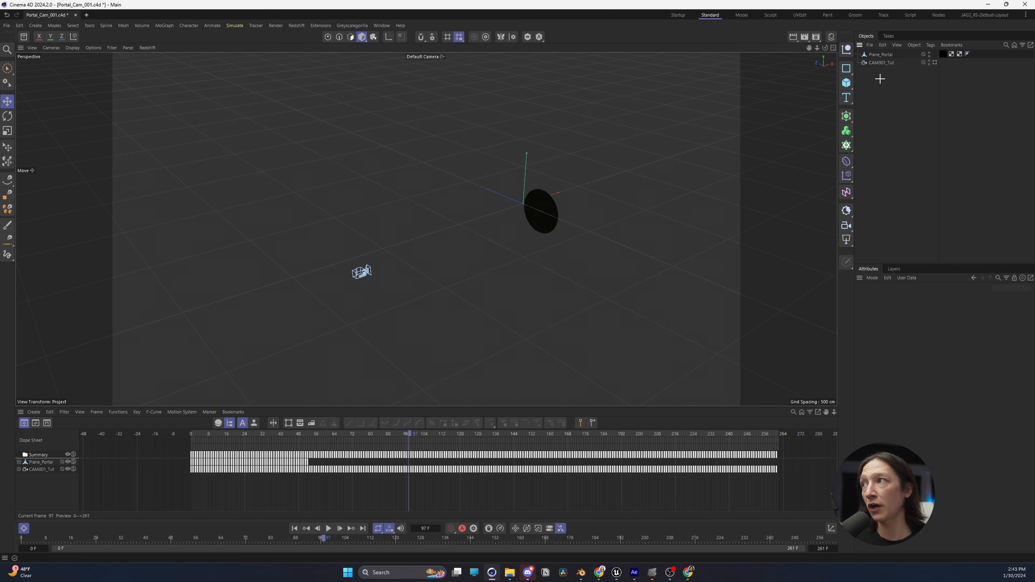
{"action": "left_click_drag", "start_coordinate": [880, 79], "coordinate": [861, 38]}
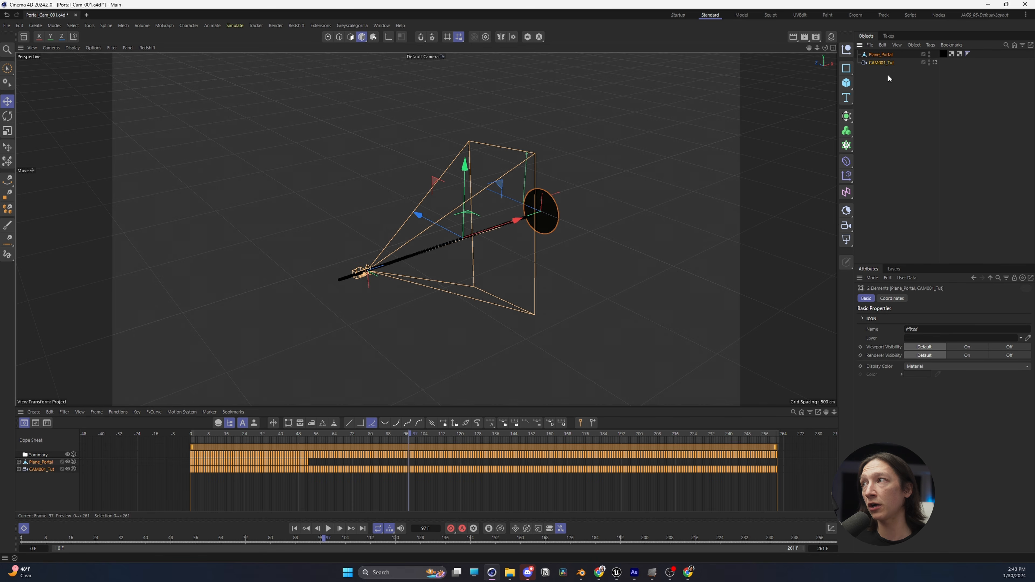
{"action": "right_click", "coordinate": [879, 56]}
{"action": "mouse_move", "coordinate": [913, 163]}
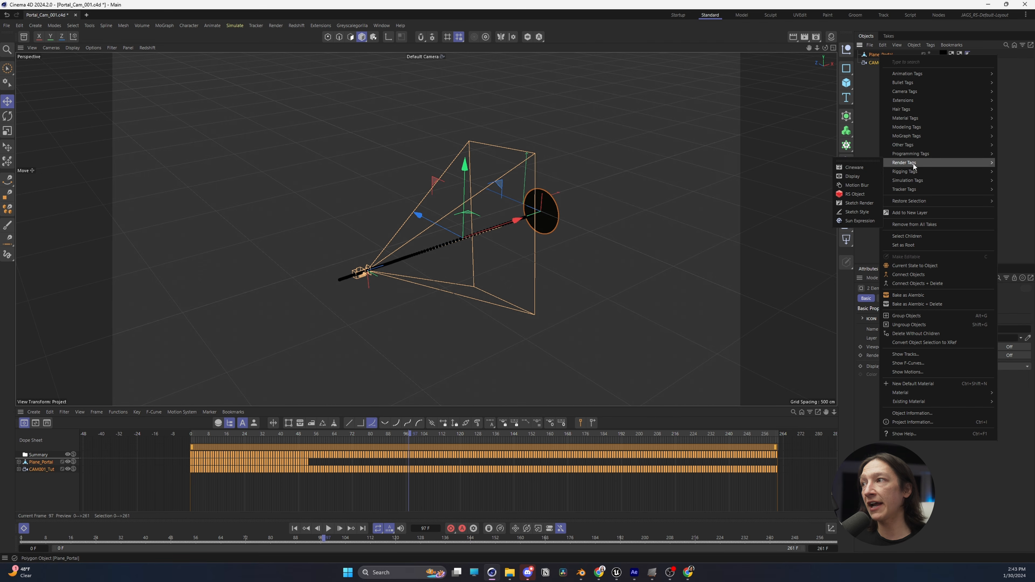
{"action": "left_click", "coordinate": [865, 167]}
{"action": "left_click", "coordinate": [906, 104]}
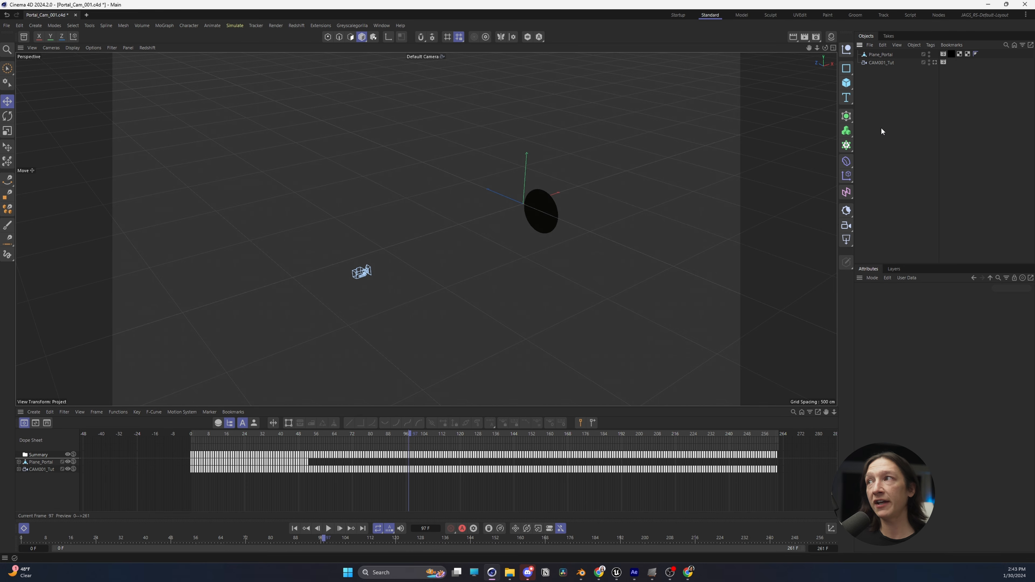
Open the render settings and check the output resolution, frame rate and frame range against the project's end frame.
{"action": "left_click", "coordinate": [816, 37]}
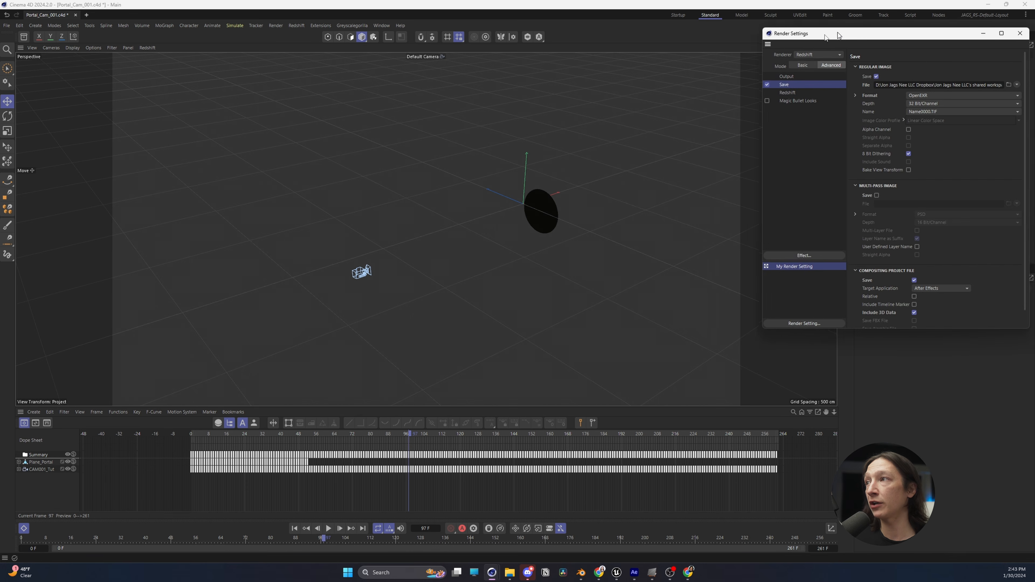
{"action": "left_click_drag", "start_coordinate": [838, 35], "coordinate": [310, 46]}
{"action": "left_click", "coordinate": [265, 86]}
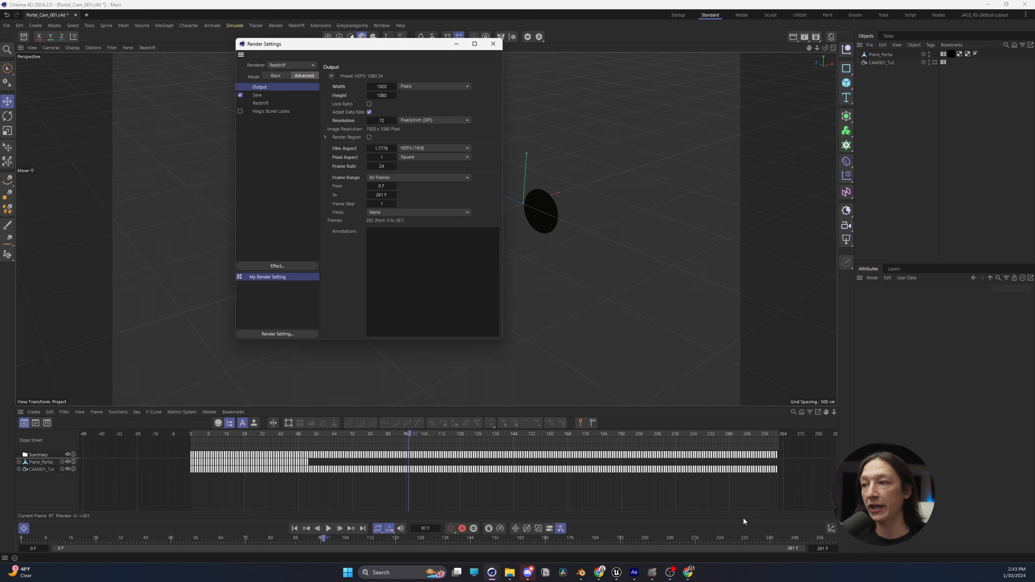
{"action": "left_click", "coordinate": [822, 548]}
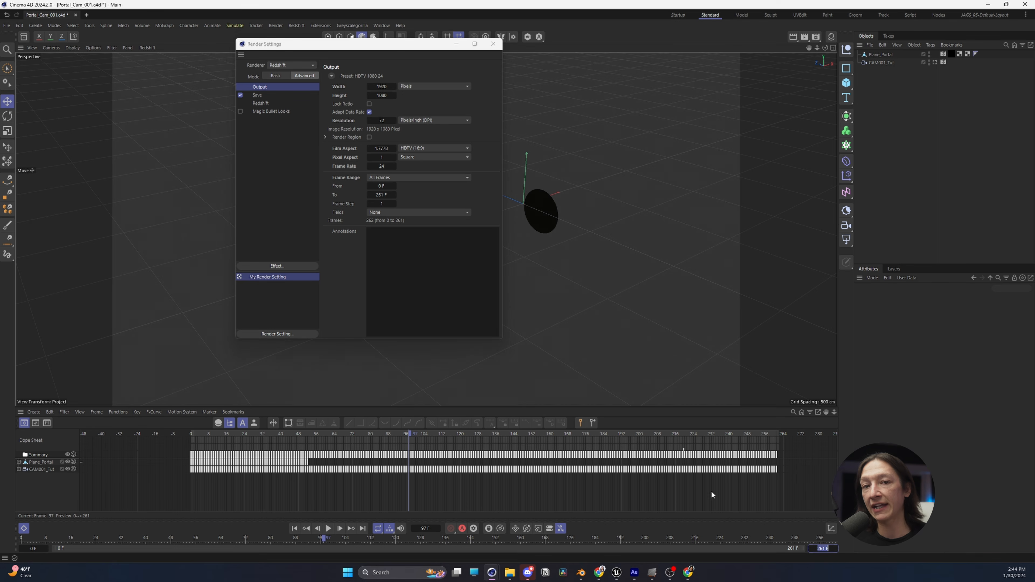
Set the regular image save location to the AECS folder inside Labyrinth_2024's 001_Elements folder.
{"action": "left_click", "coordinate": [256, 95]}
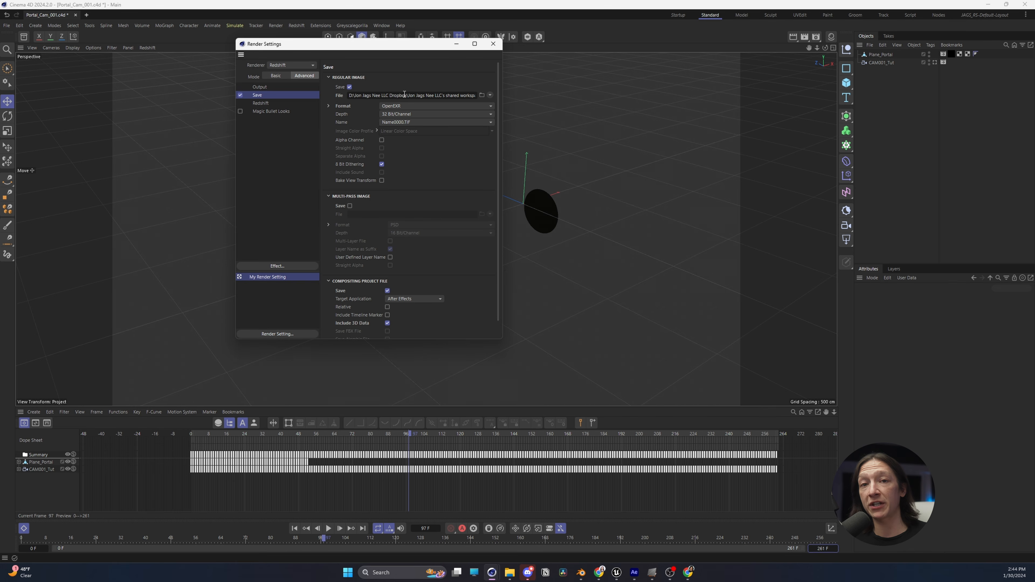
{"action": "left_click", "coordinate": [481, 95]}
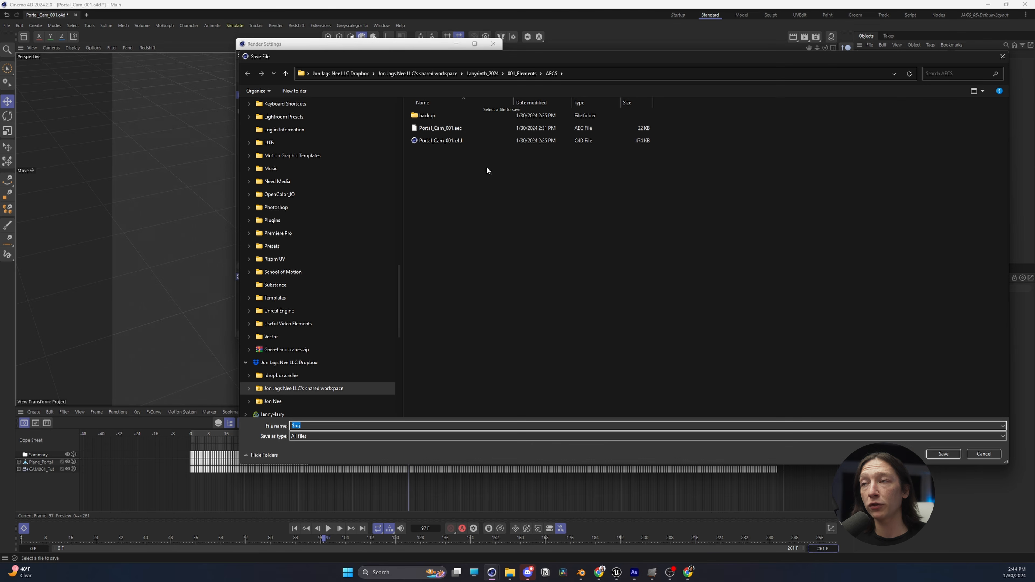
{"action": "left_click", "coordinate": [520, 74]}
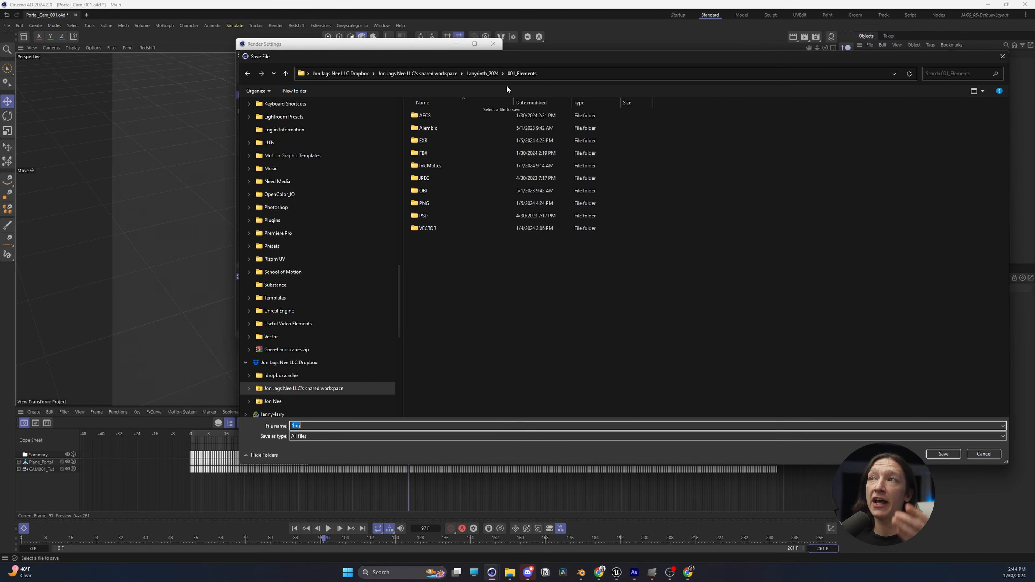
{"action": "double_click", "coordinate": [433, 116]}
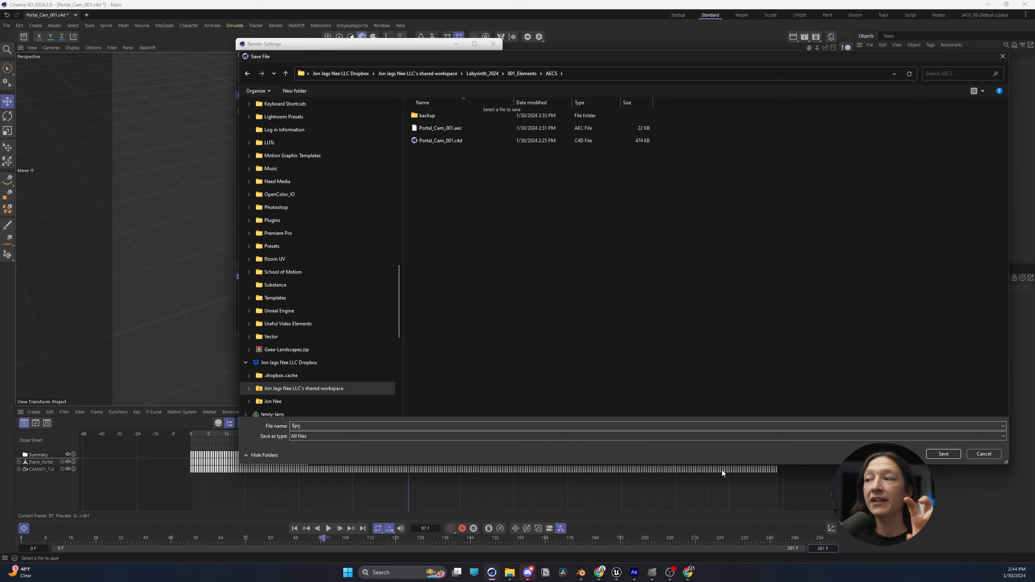
{"action": "left_click", "coordinate": [943, 454]}
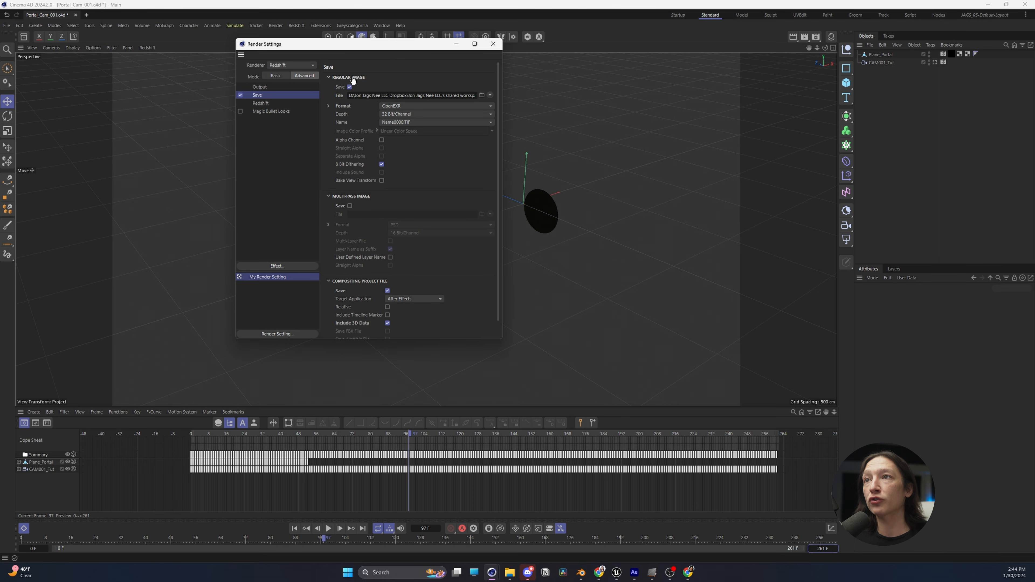
Set the compositing project file's target application to After Effects with Include 3D Data enabled.
{"action": "left_click", "coordinate": [365, 282]}
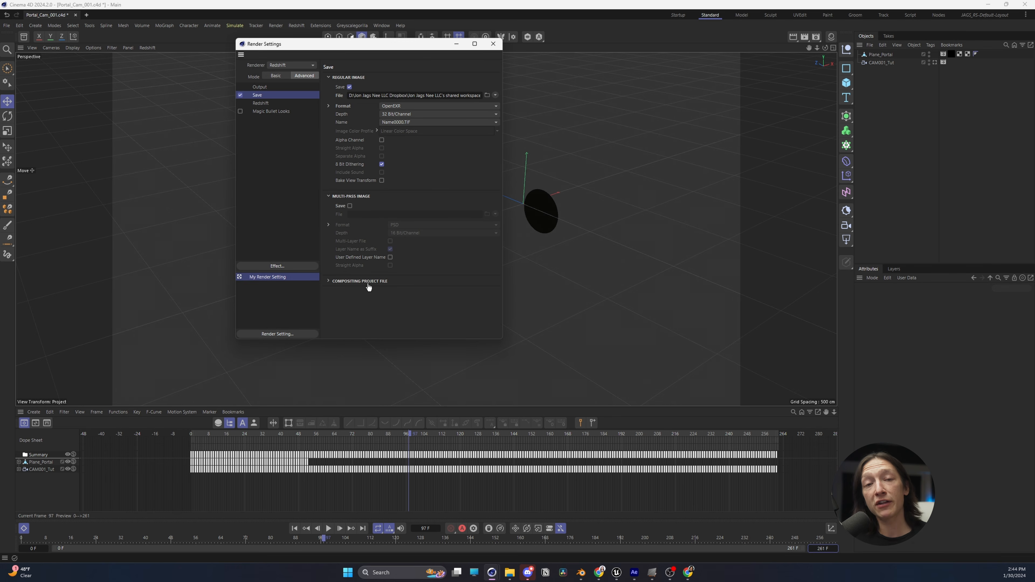
{"action": "left_click", "coordinate": [368, 285]}
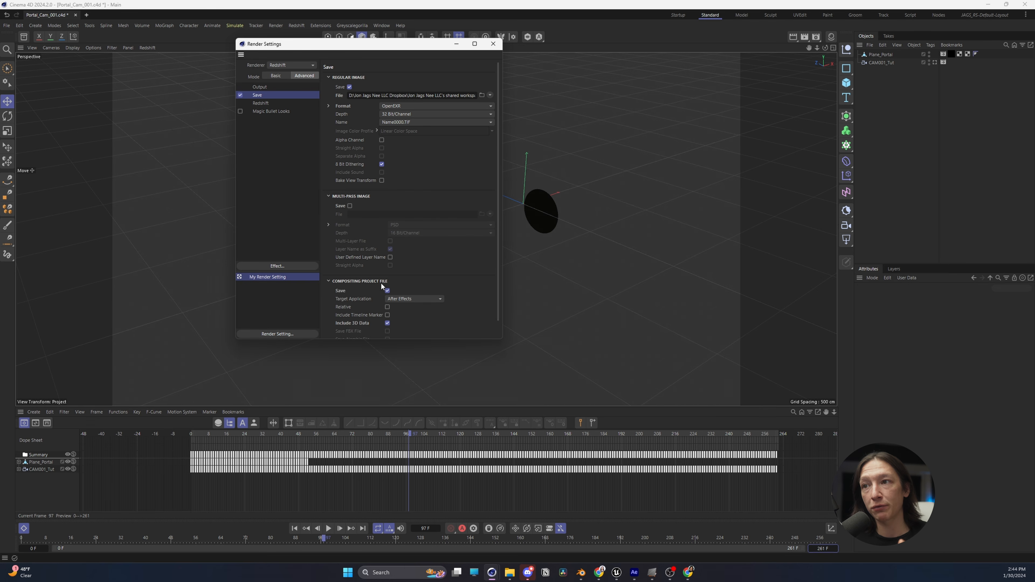
{"action": "scroll", "coordinate": [381, 283], "scroll_direction": "down", "scroll_amount": 1}
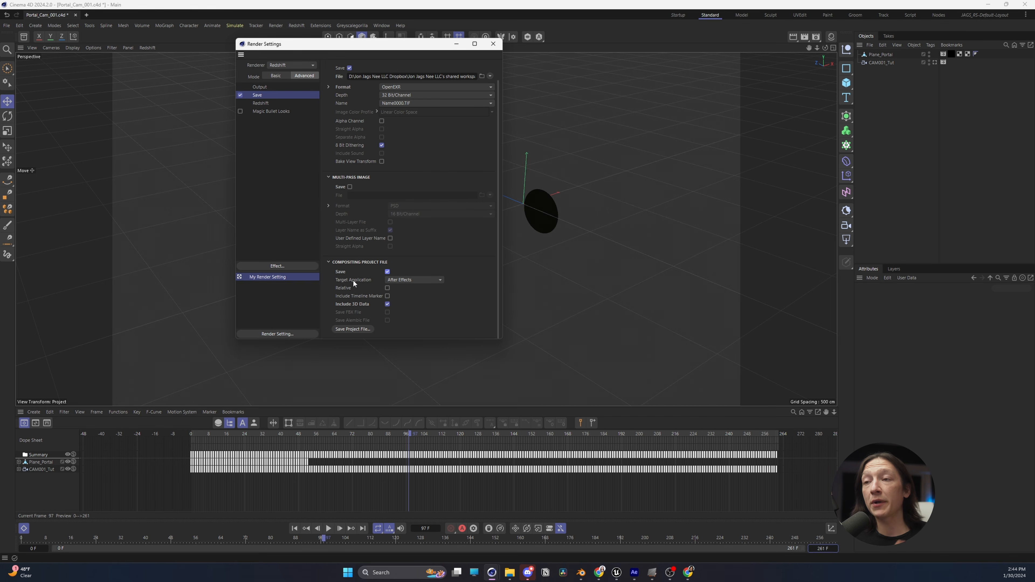
{"action": "left_click", "coordinate": [399, 280]}
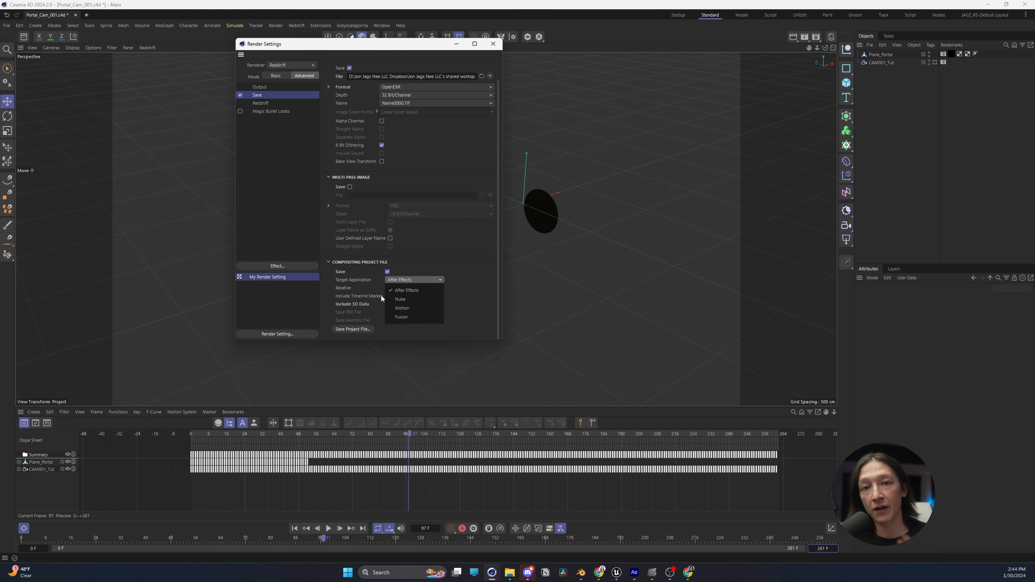
{"action": "left_click", "coordinate": [406, 290]}
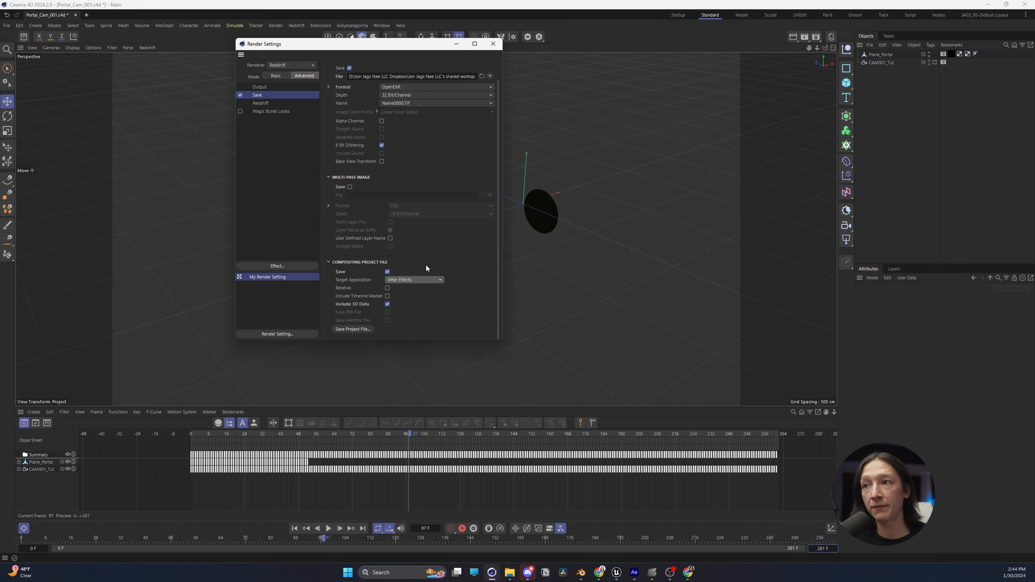
{"action": "left_click", "coordinate": [387, 305]}
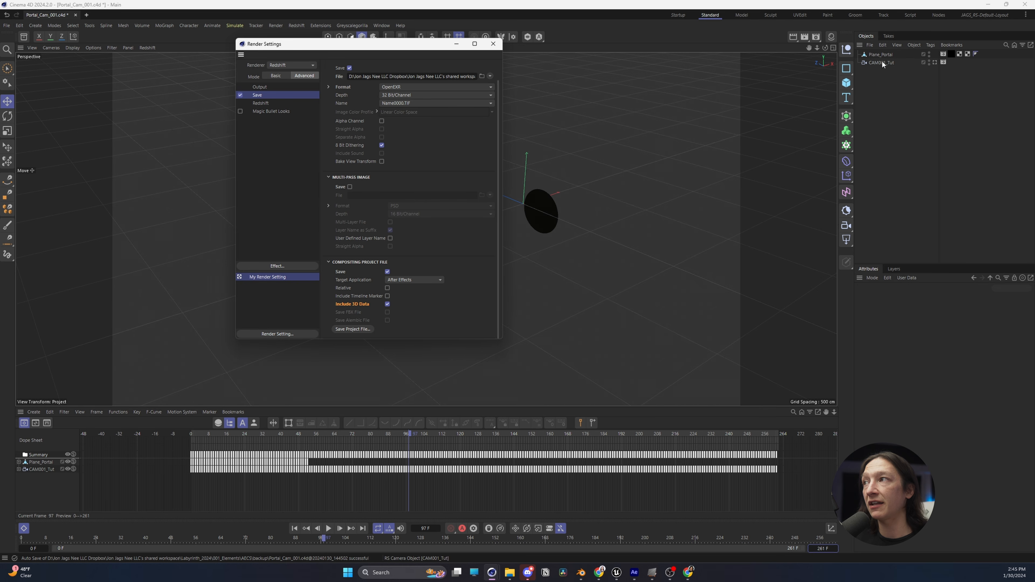
Save the compositing project file as Portal_Cam_001.aec in the AECS folder, replacing the earlier version.
{"action": "left_click", "coordinate": [351, 329]}
{"action": "left_click", "coordinate": [455, 133]}
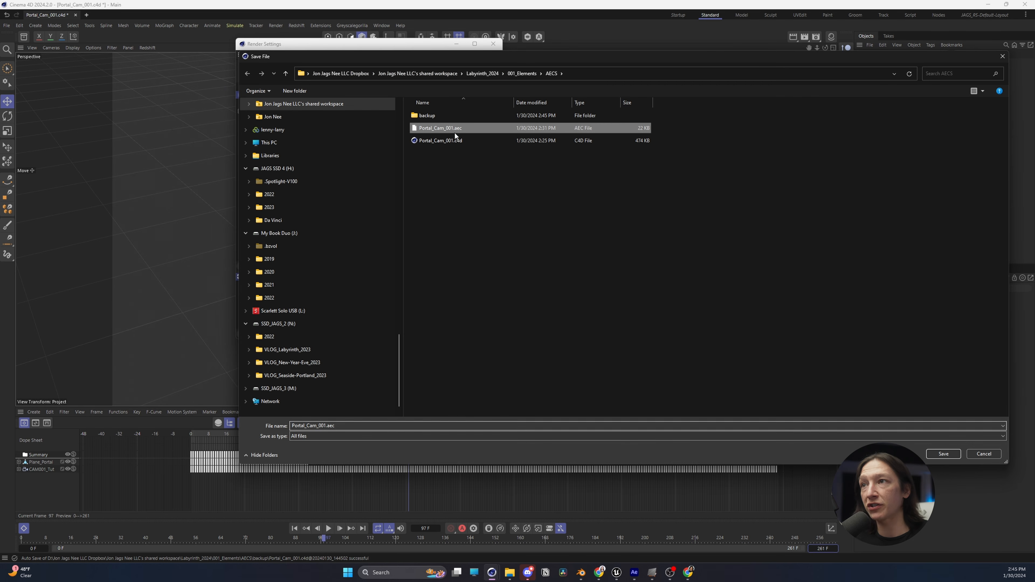
{"action": "key", "text": "Delete"}
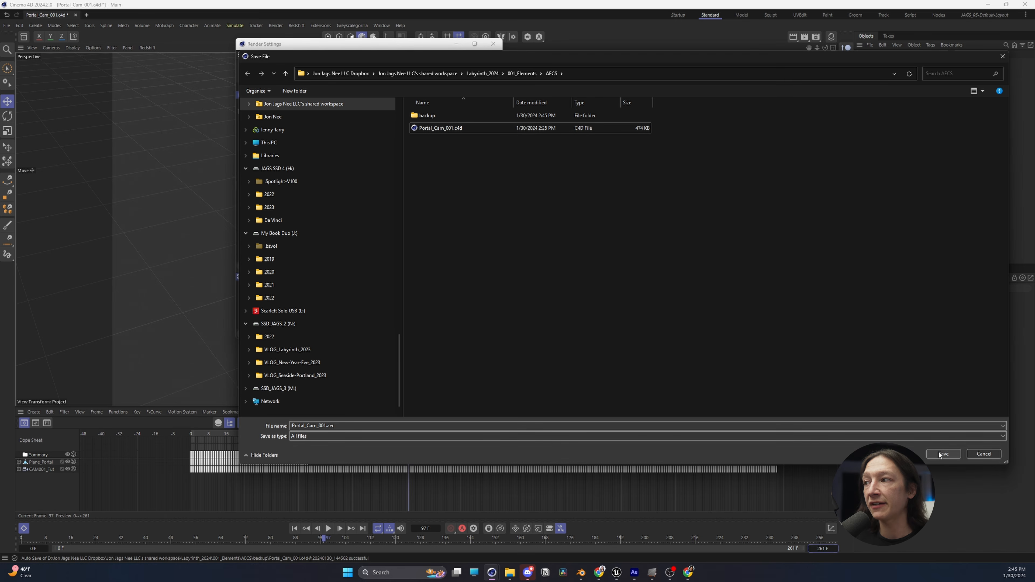
{"action": "left_click", "coordinate": [941, 454]}
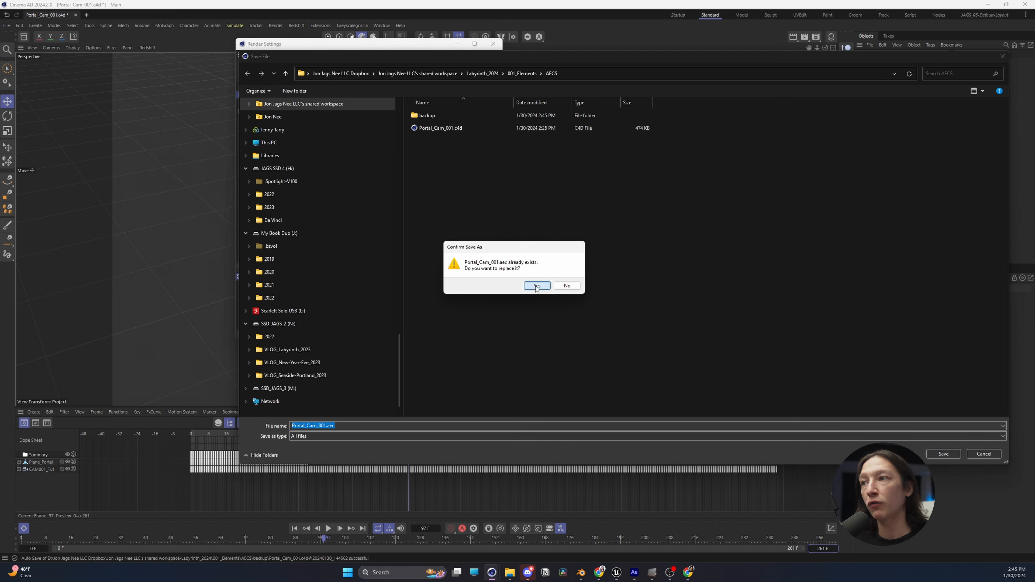
{"action": "left_click", "coordinate": [536, 286]}
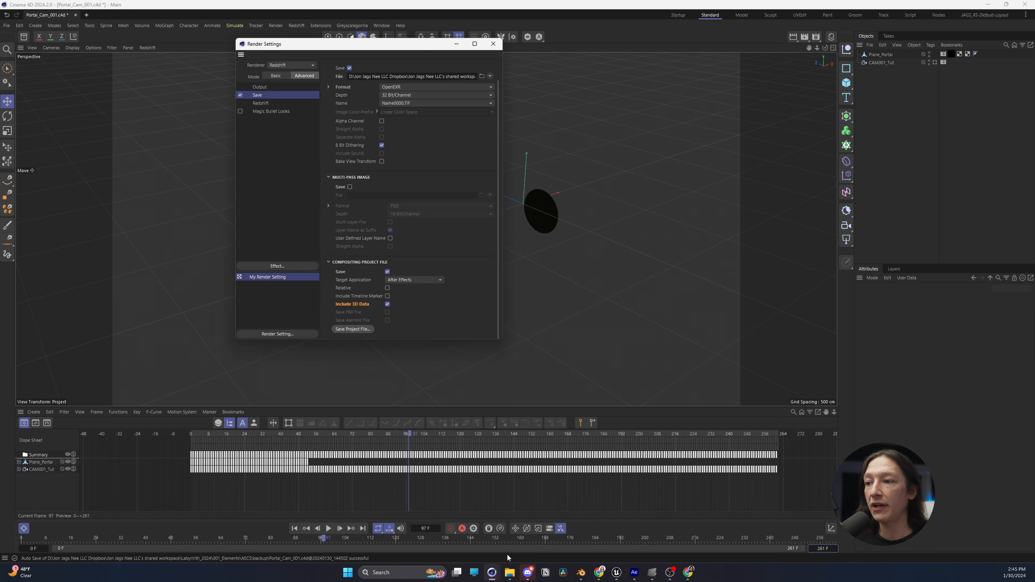
Switch to After Effects and import Portal_Cam_001.aec from the AECS folder into the project.
{"action": "left_click", "coordinate": [635, 572]}
{"action": "left_click", "coordinate": [184, 405]}
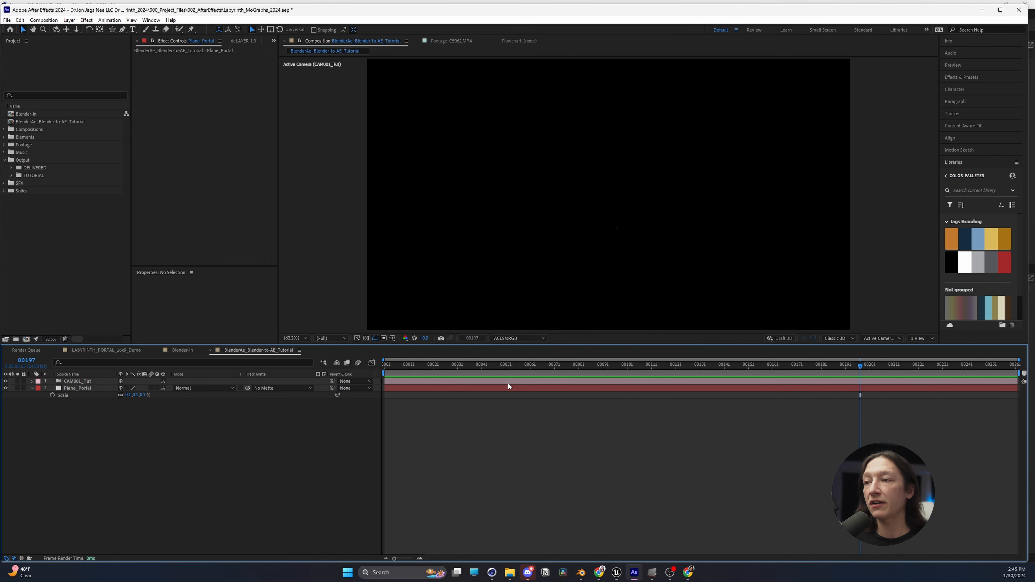
{"action": "left_click_drag", "start_coordinate": [496, 367], "coordinate": [137, 351]}
{"action": "left_click", "coordinate": [68, 301]}
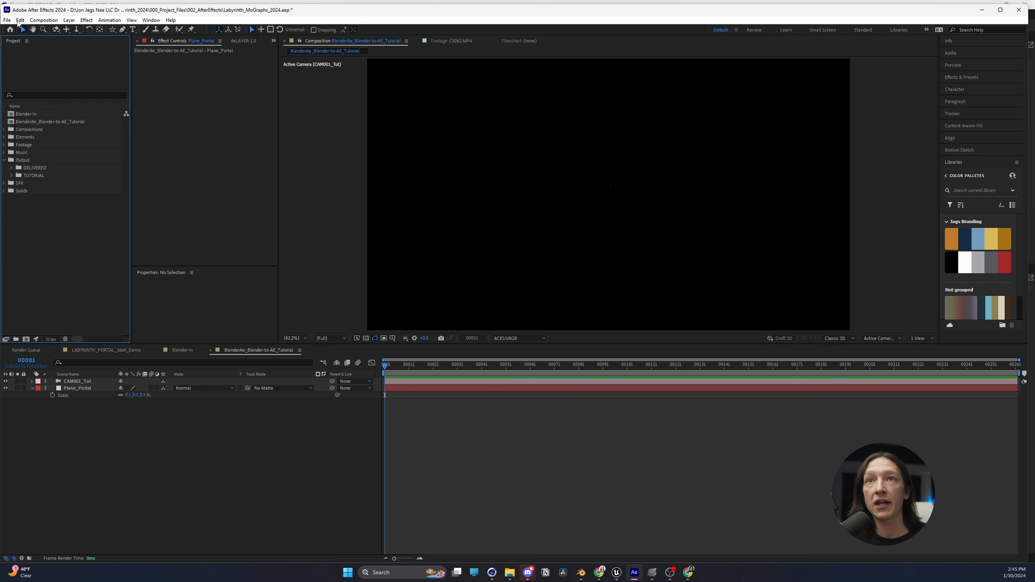
{"action": "left_click", "coordinate": [6, 21]}
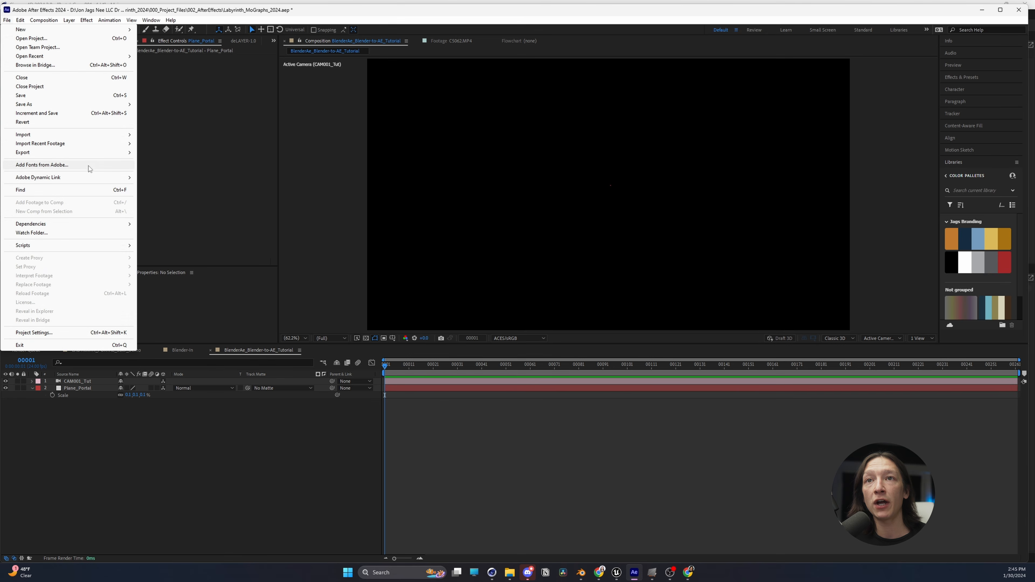
{"action": "mouse_move", "coordinate": [84, 137]}
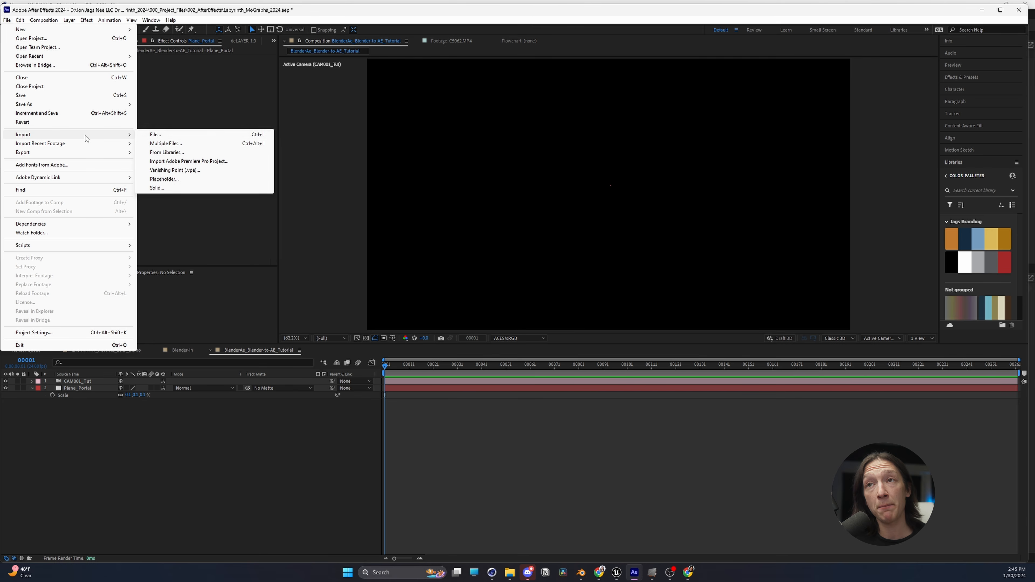
{"action": "left_click", "coordinate": [212, 134]}
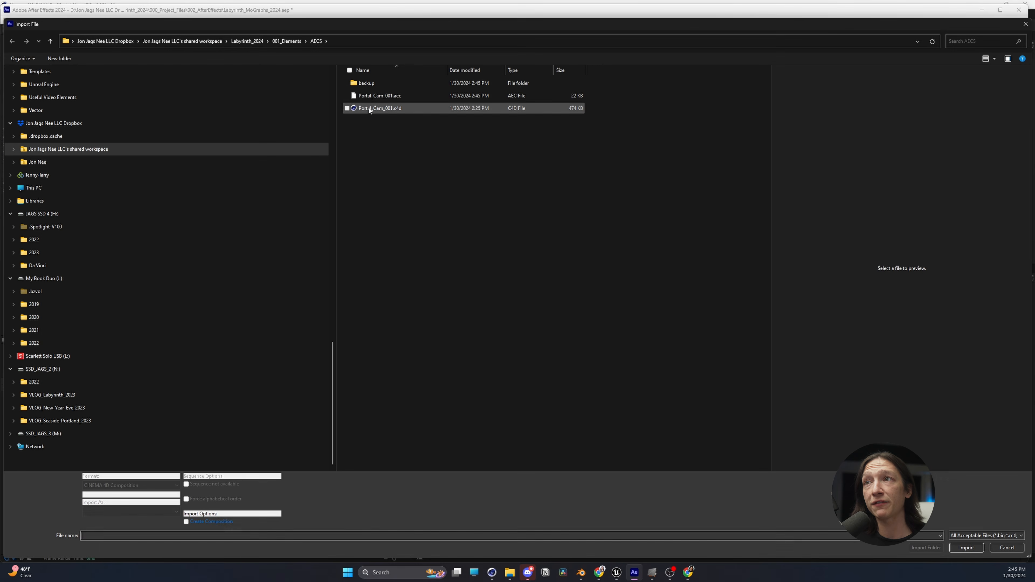
{"action": "left_click", "coordinate": [387, 96]}
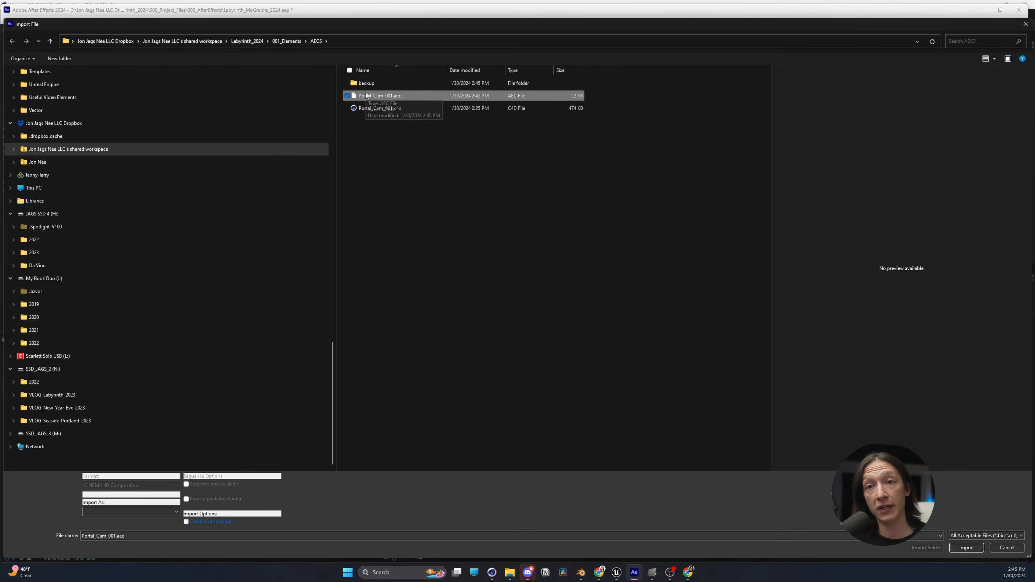
{"action": "left_click", "coordinate": [967, 547]}
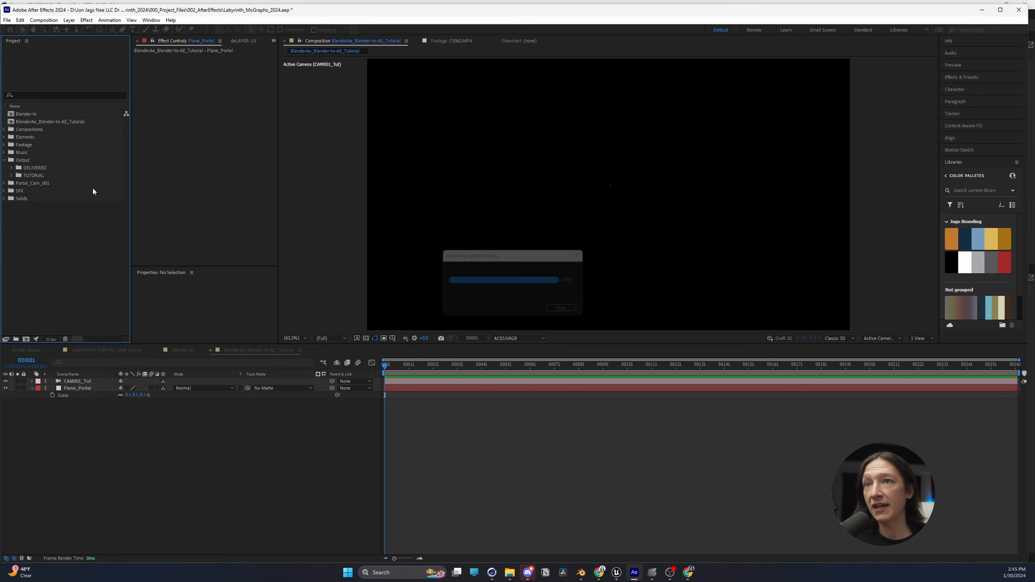
Expand the imported Portal_Cam_001 folder and open its Portal_Cam_001 composition.
{"action": "left_click", "coordinate": [21, 183]}
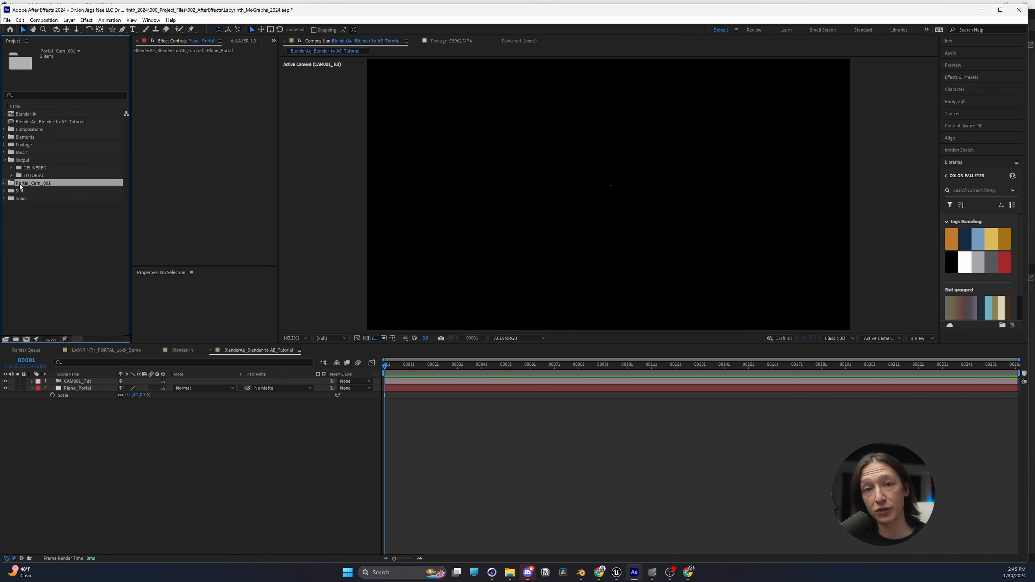
{"action": "left_click", "coordinate": [4, 183]}
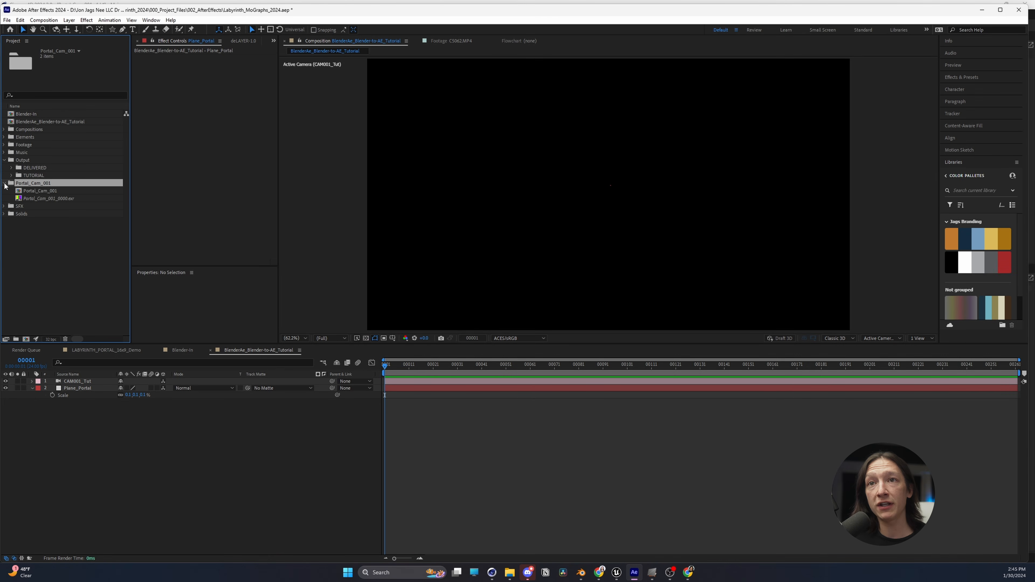
{"action": "left_click", "coordinate": [20, 191]}
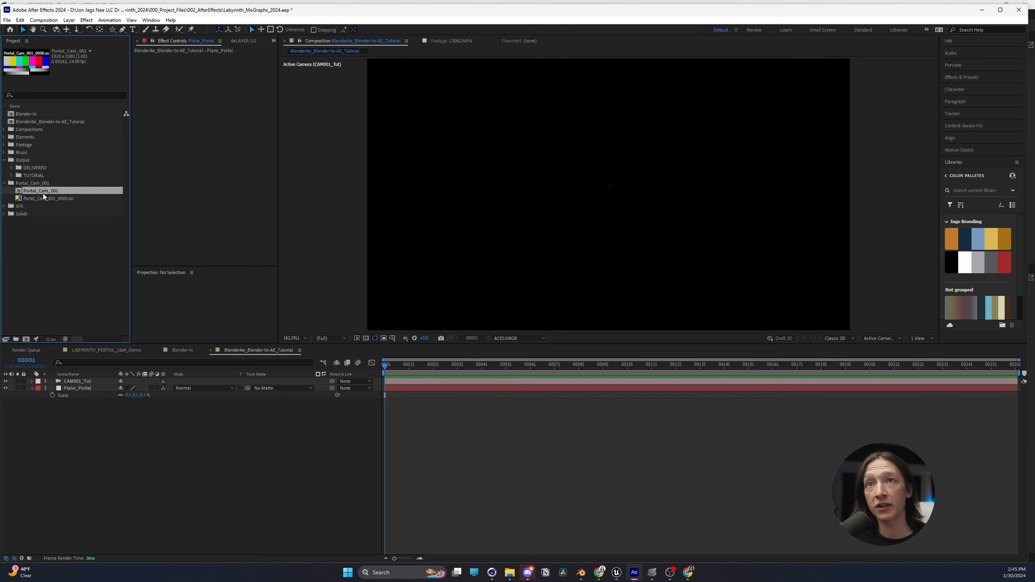
{"action": "double_click", "coordinate": [19, 191]}
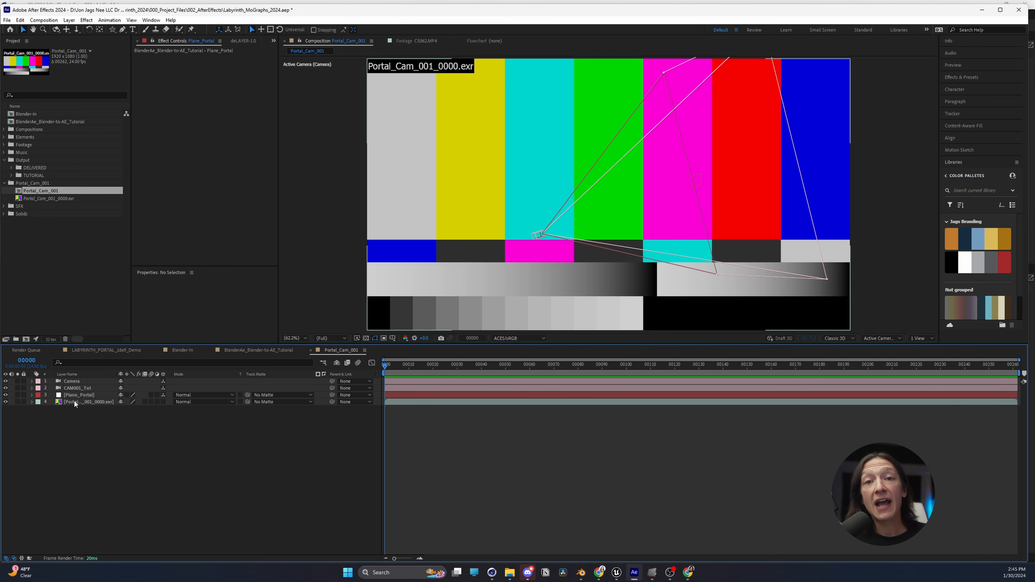
Delete the placeholder Portal_Cam_001_0000.exr layer and its footage item, along with the extra layer named Camera.
{"action": "left_click_drag", "start_coordinate": [81, 402], "coordinate": [89, 397]}
{"action": "key", "text": "Delete"}
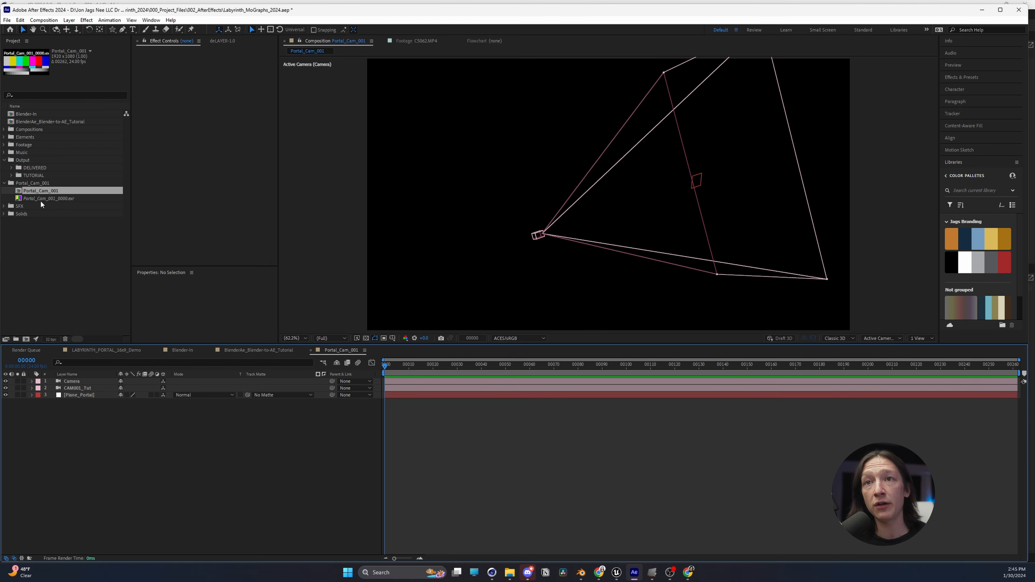
{"action": "left_click", "coordinate": [40, 199]}
{"action": "key", "text": "Delete"}
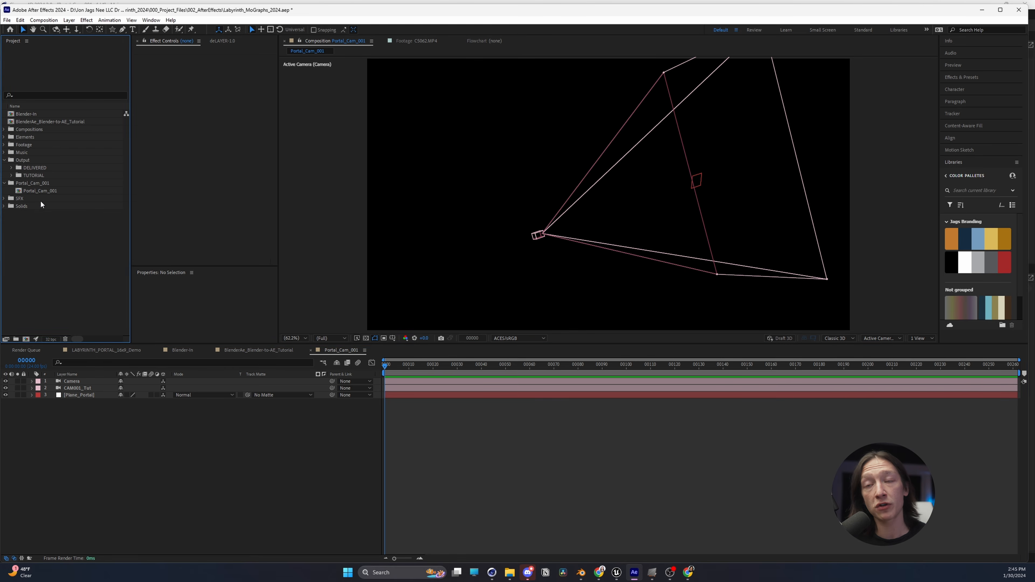
{"action": "left_click", "coordinate": [89, 382]}
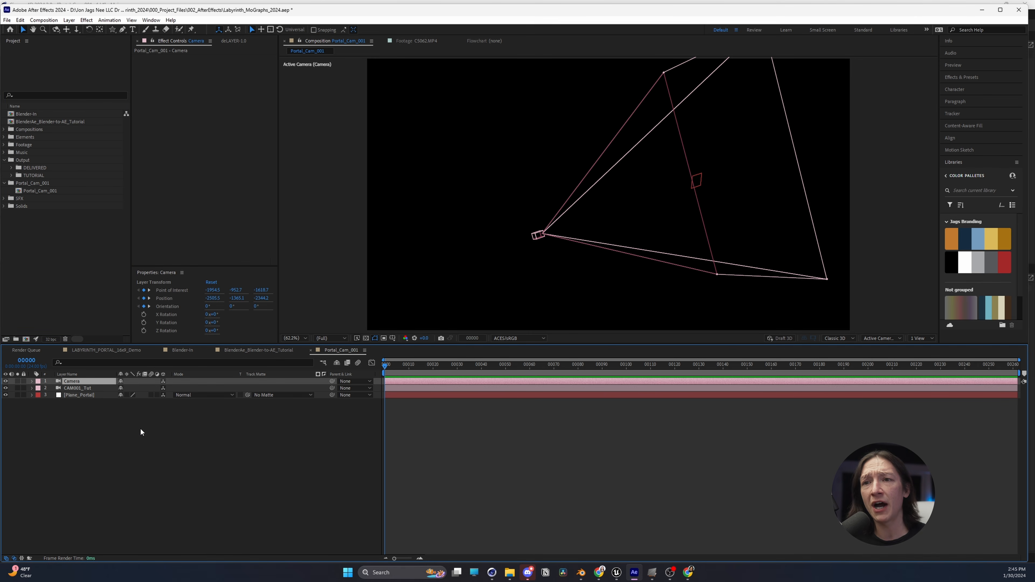
{"action": "key", "text": "Delete"}
Select the CAM001_Tut and Plane_Portal layers and scrub the timeline to check their motion.
{"action": "left_click", "coordinate": [87, 381]}
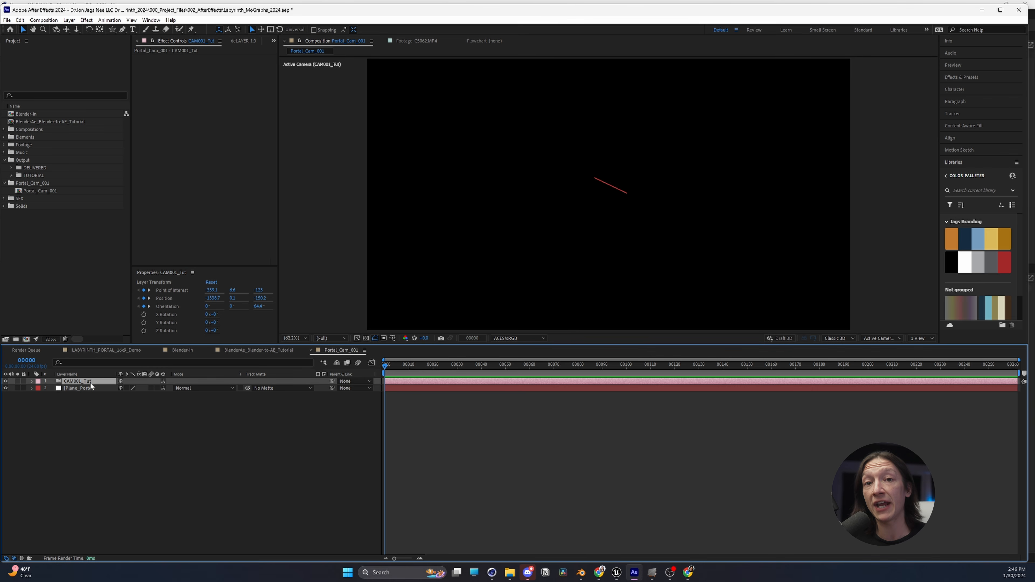
{"action": "left_click", "coordinate": [90, 388], "text": "shift"}
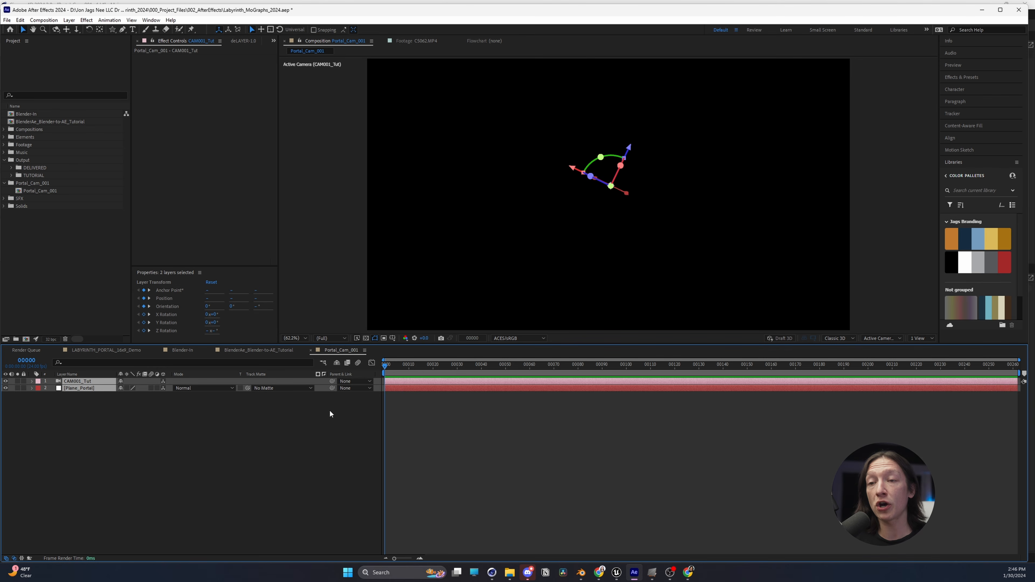
{"action": "left_click_drag", "start_coordinate": [404, 372], "coordinate": [753, 360]}
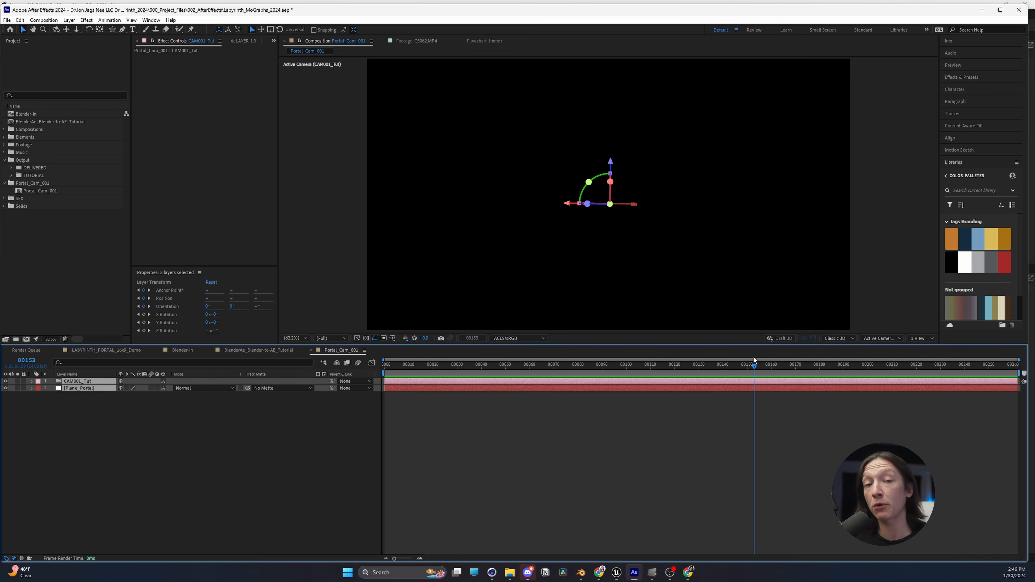
Remove the Y Rotation keyframes from Plane_Portal, set its Y Rotation to 90°, and check the orientation along the timeline.
{"action": "left_click", "coordinate": [154, 429]}
{"action": "left_click", "coordinate": [87, 389]}
{"action": "key", "text": "r"}
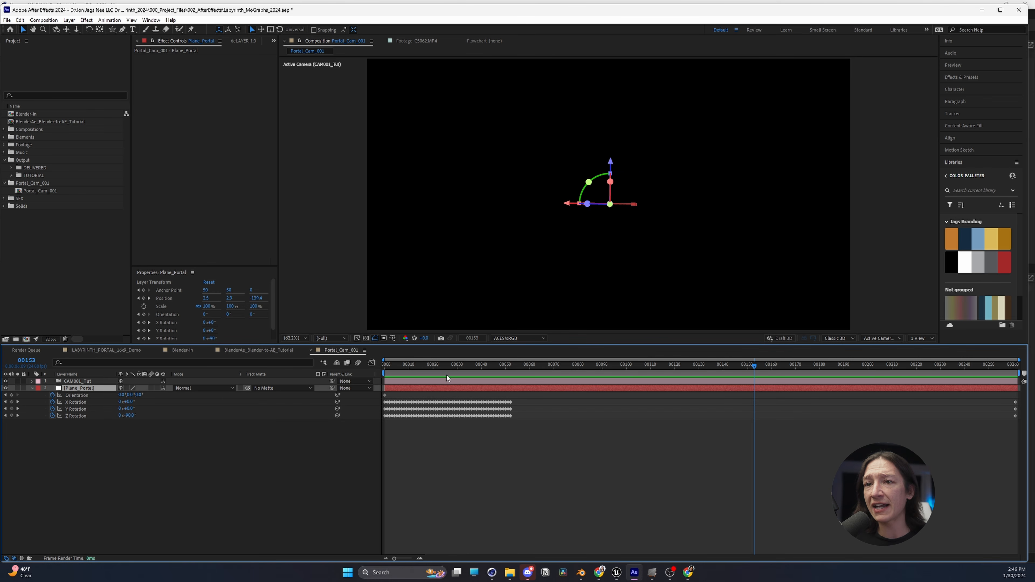
{"action": "left_click", "coordinate": [78, 409]}
{"action": "left_click_drag", "start_coordinate": [398, 369], "coordinate": [468, 376]}
{"action": "left_click_drag", "start_coordinate": [404, 370], "coordinate": [452, 369]}
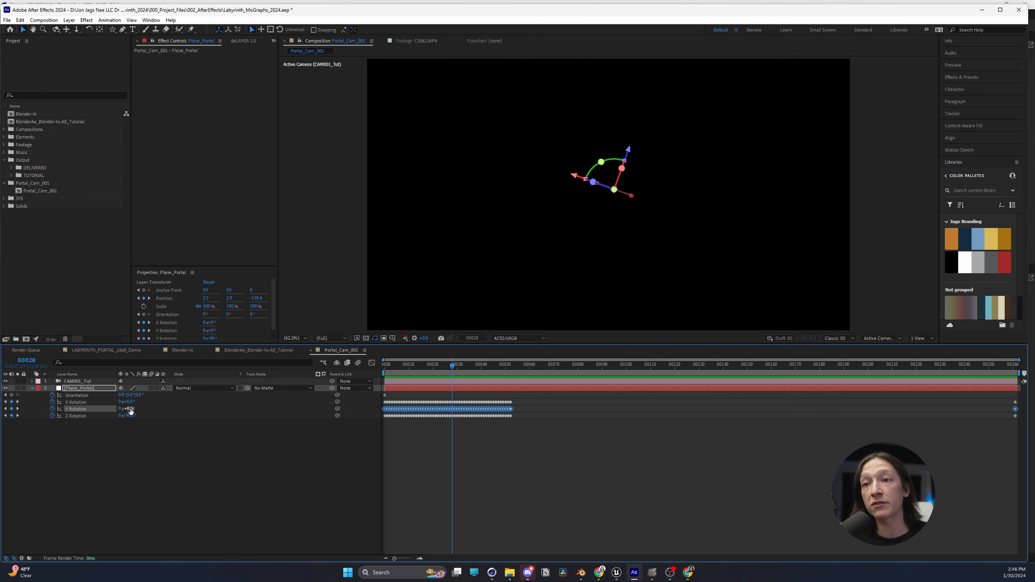
{"action": "left_click", "coordinate": [52, 409]}
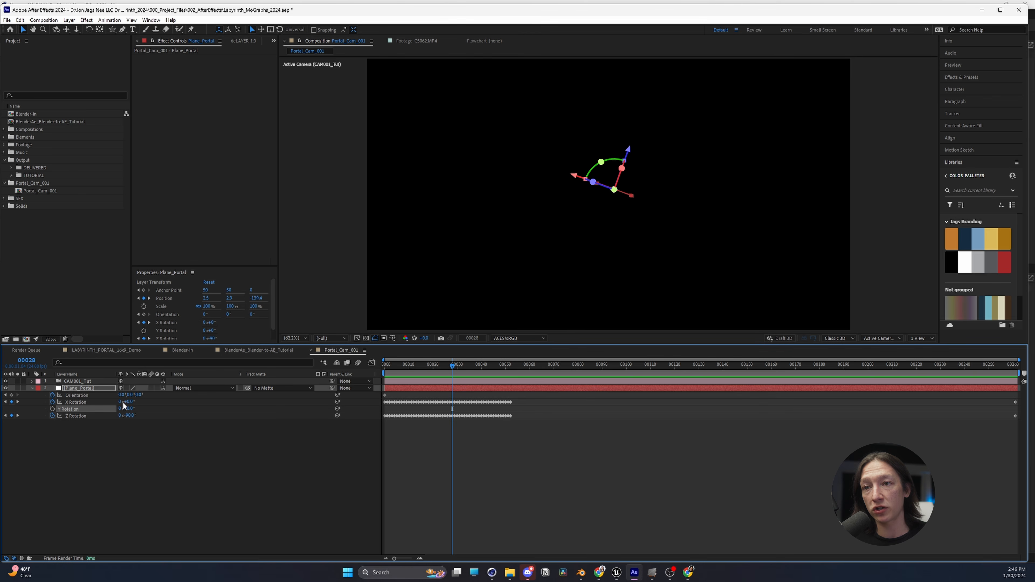
{"action": "type", "text": "90"}
{"action": "key", "text": "Return"}
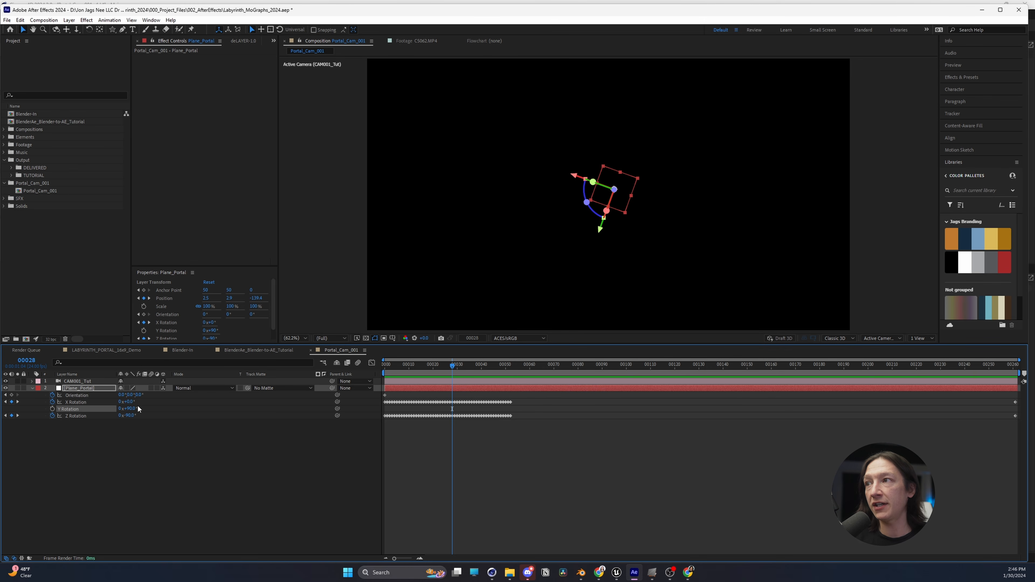
{"action": "left_click_drag", "start_coordinate": [455, 373], "coordinate": [880, 372]}
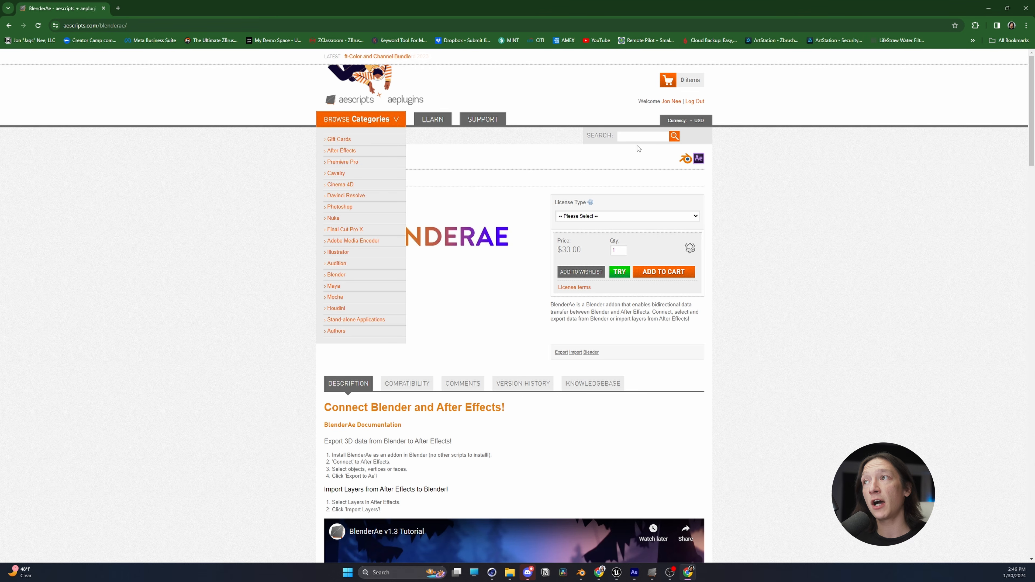
Search the aescripts site for aec4d, look over the AEC4D PRO product page, and put the browser away.
{"action": "left_click", "coordinate": [638, 136]}
{"action": "type", "text": "aec4d"}
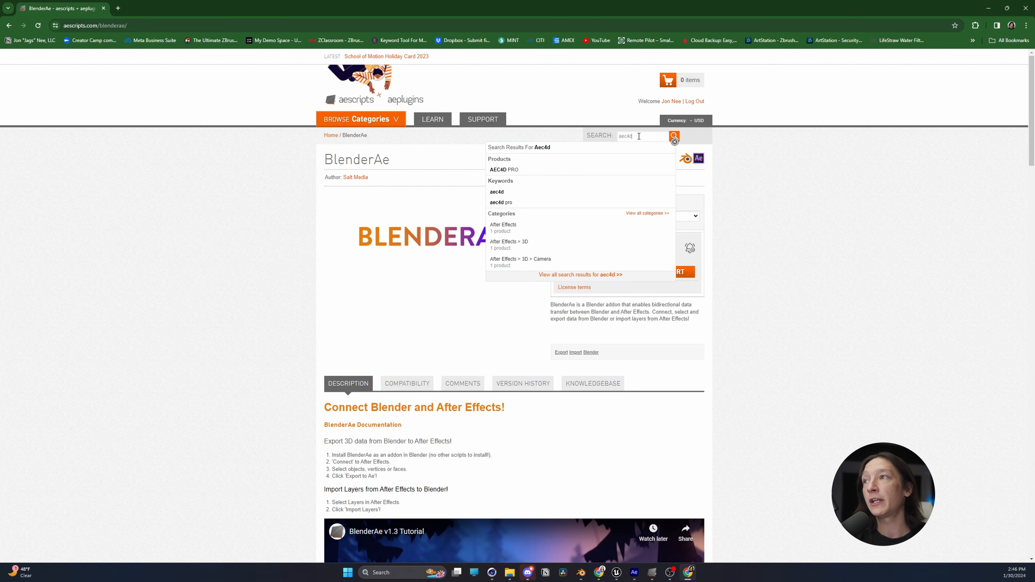
{"action": "left_click", "coordinate": [496, 192]}
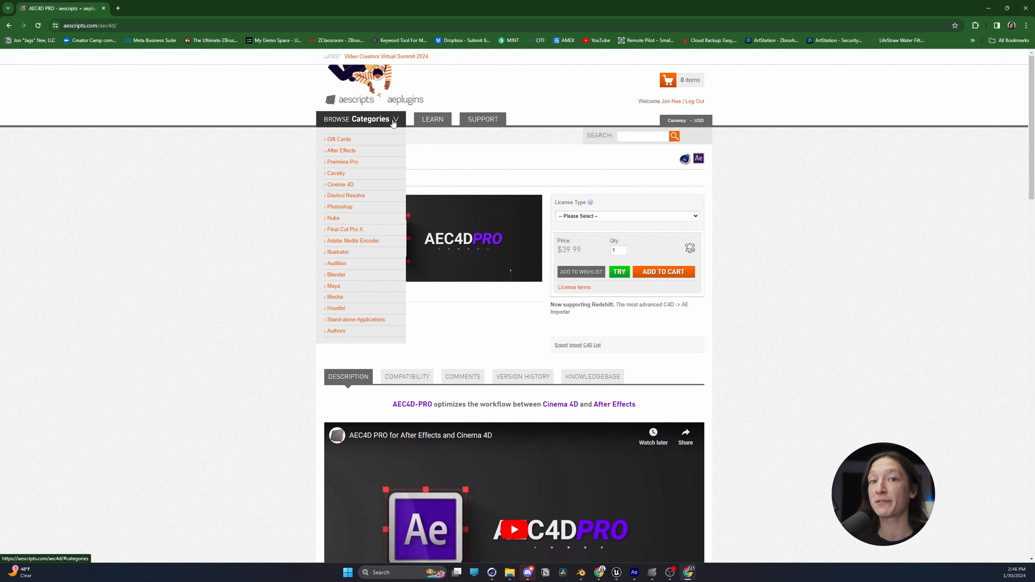
{"action": "mouse_move", "coordinate": [432, 119]}
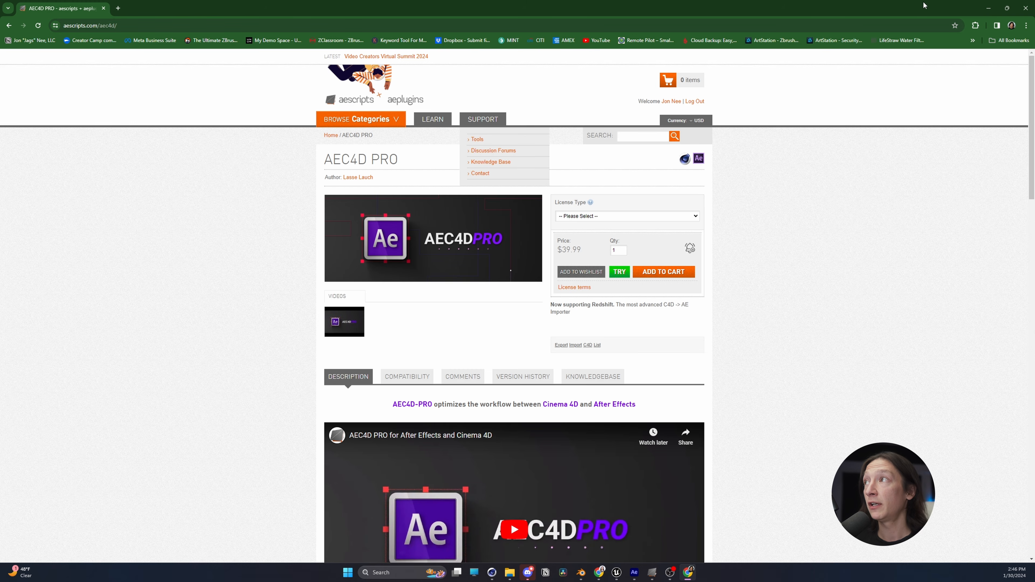
{"action": "left_click", "coordinate": [988, 8]}
Create a new composition named PLUGIN-demo.
{"action": "left_click", "coordinate": [63, 275]}
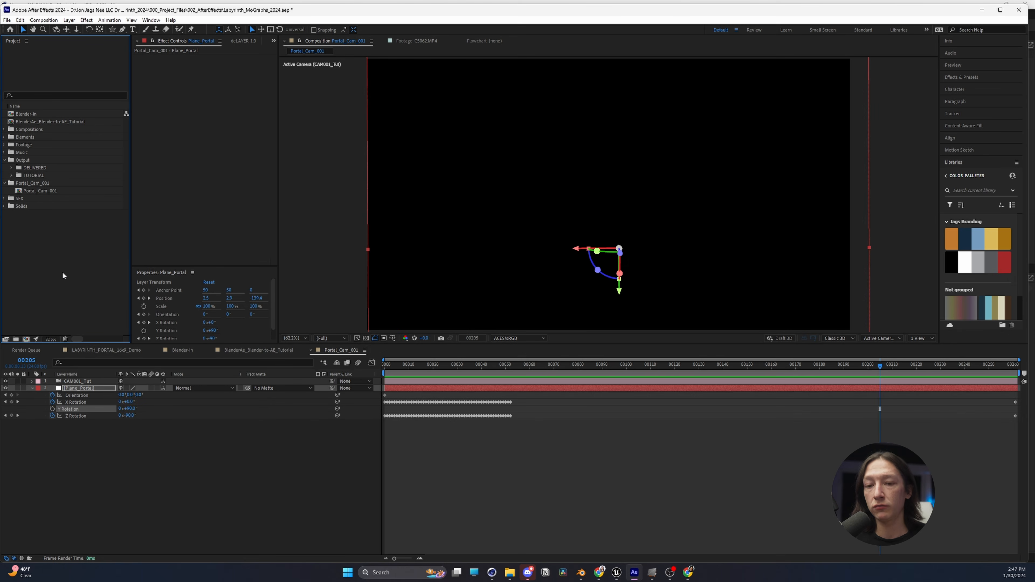
{"action": "key", "text": "ctrl+n"}
{"action": "type", "text": "PLUGIN-d"}
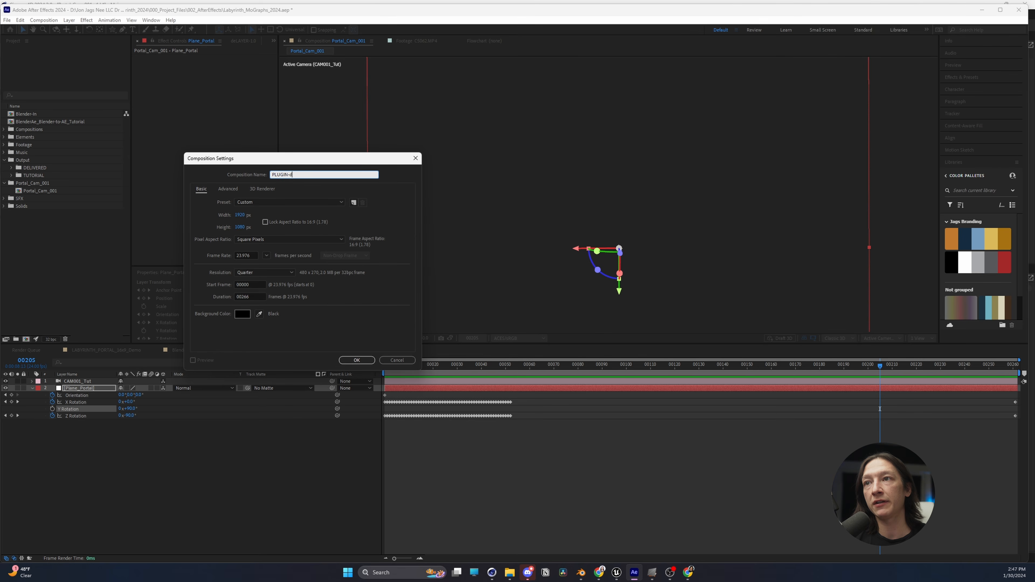
{"action": "type", "text": "emo"}
{"action": "key", "text": "Return"}
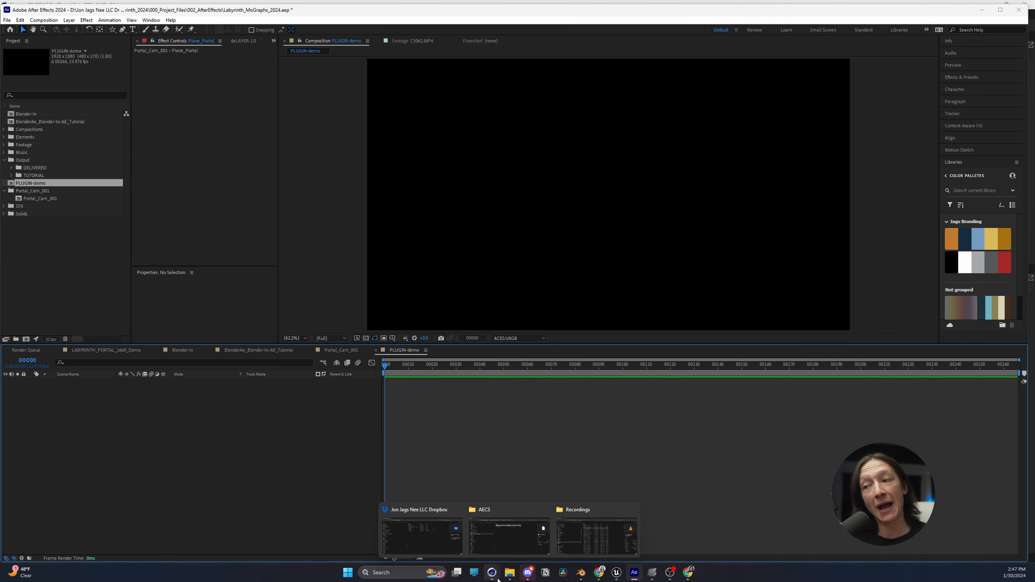
Switch to Cinema 4D, close the Render Settings, and open the AEC4D-PRO plugin window.
{"action": "left_click", "coordinate": [461, 548]}
{"action": "left_click_drag", "start_coordinate": [923, 124], "coordinate": [865, 49]}
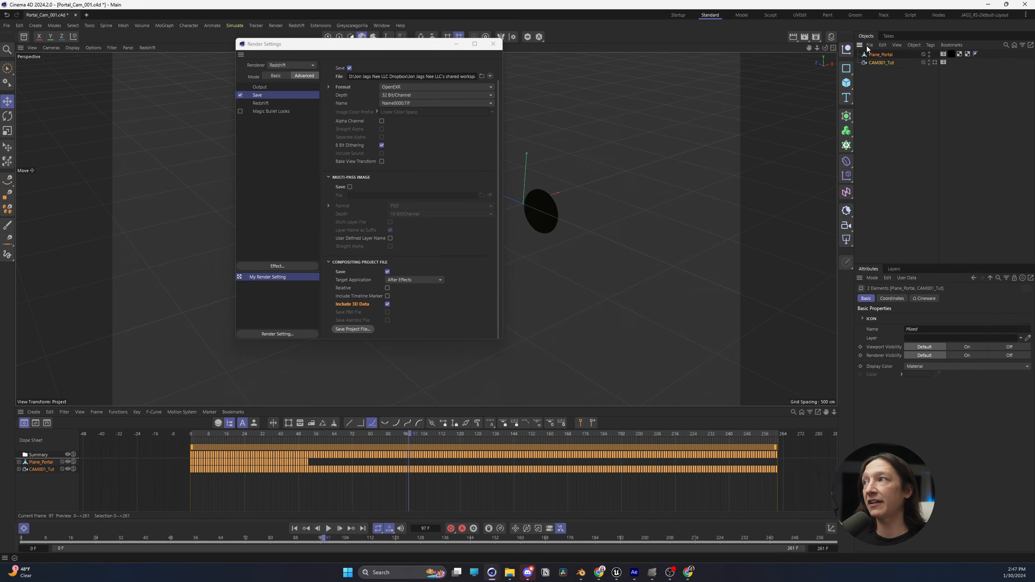
{"action": "left_click", "coordinate": [493, 44]}
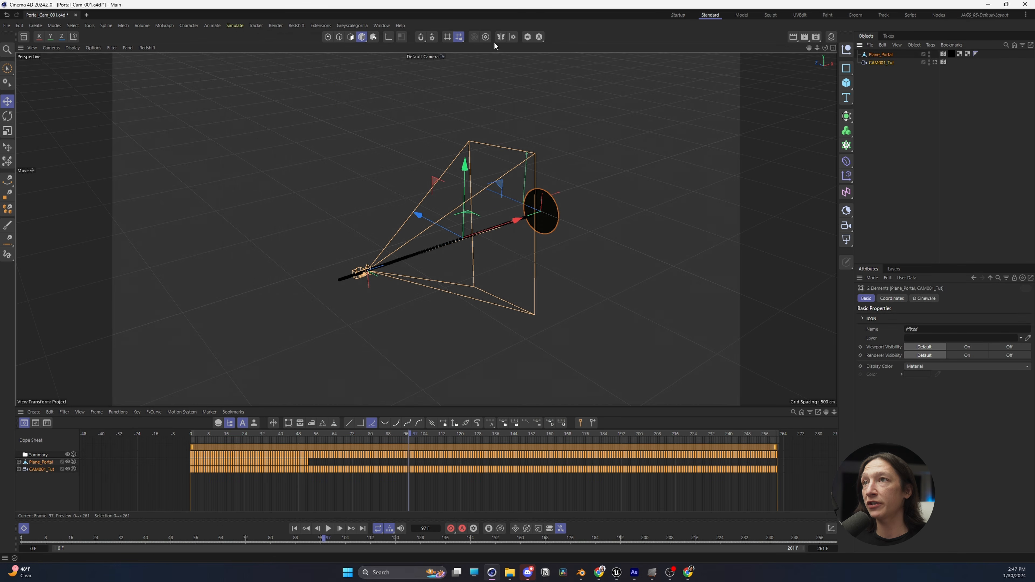
{"action": "left_click", "coordinate": [317, 25]}
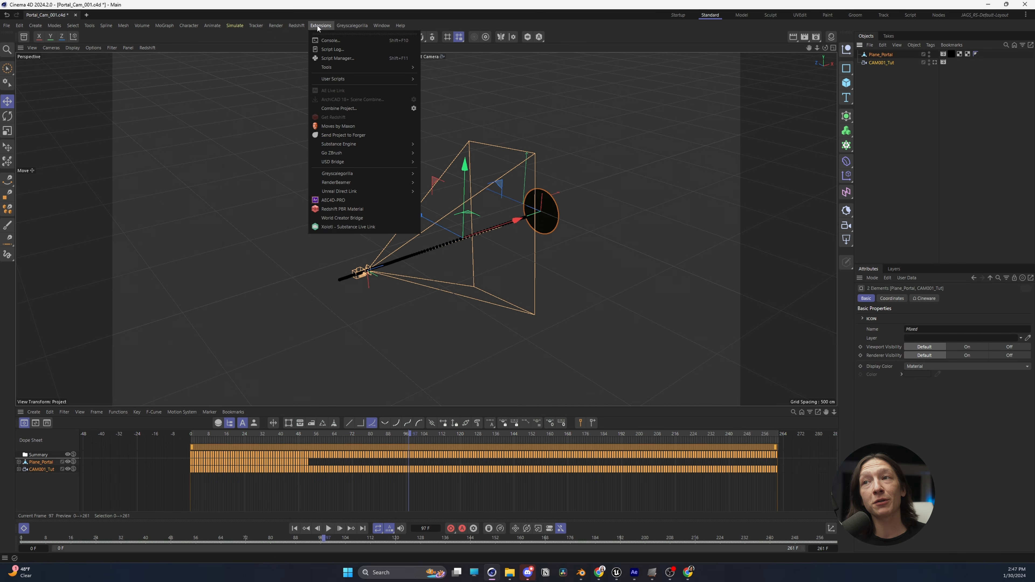
{"action": "left_click", "coordinate": [338, 200]}
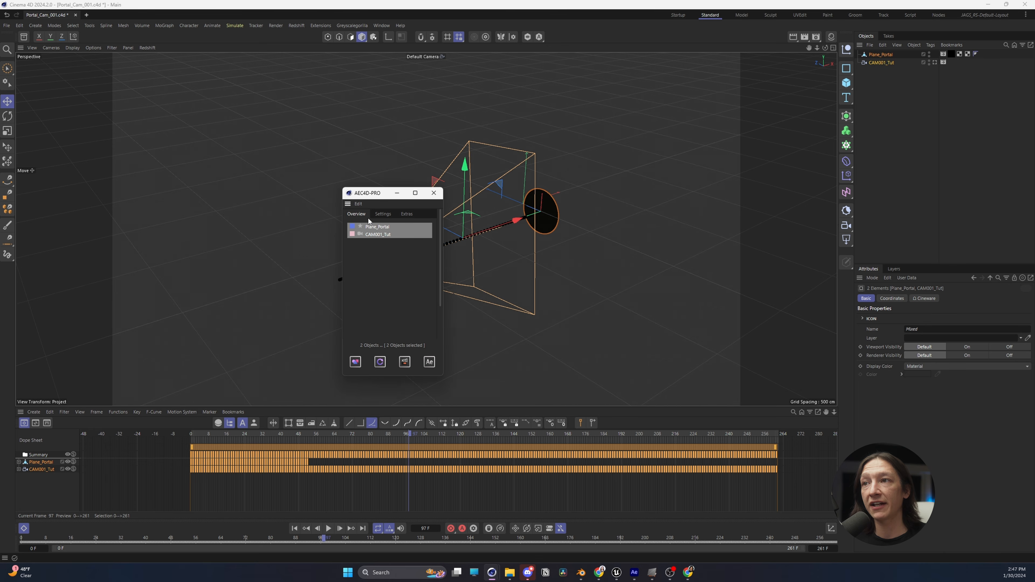
{"action": "left_click_drag", "start_coordinate": [372, 196], "coordinate": [394, 129]}
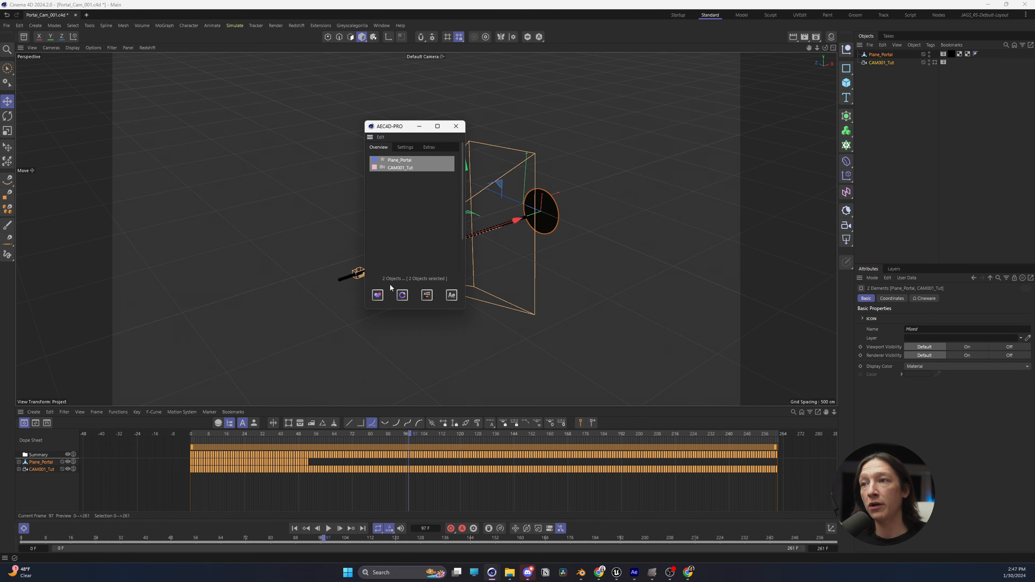
Export the selected Plane_Portal and CAM001_Tut with AEC4D-PRO to the active composition and return to After Effects.
{"action": "left_click", "coordinate": [379, 293]}
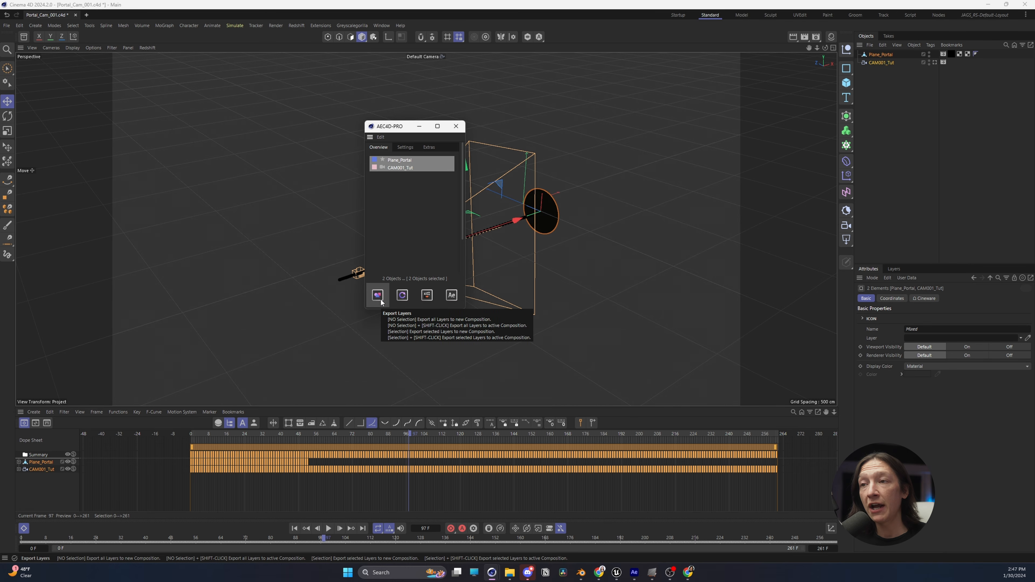
{"action": "left_click", "coordinate": [381, 302]}
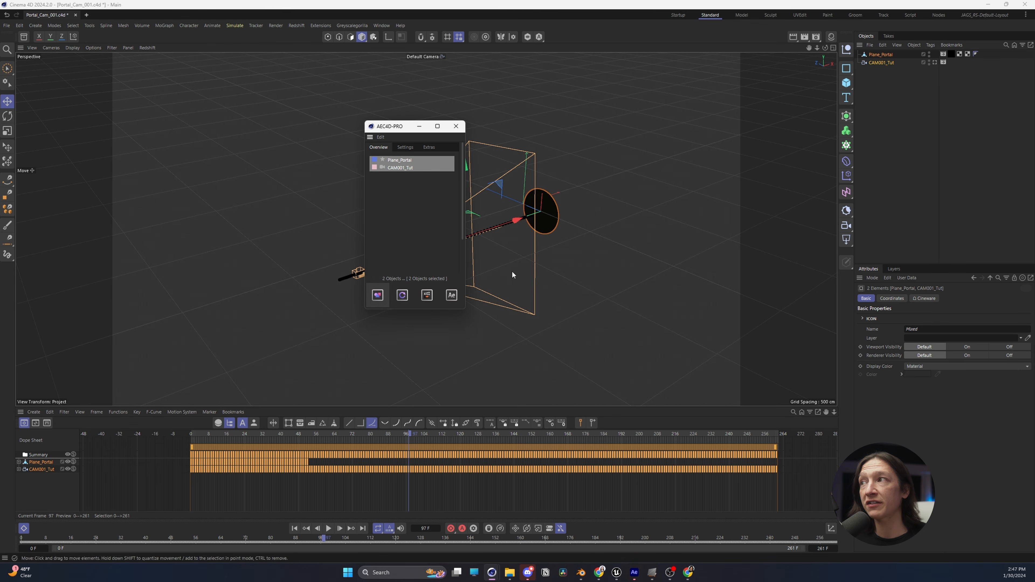
{"action": "left_click", "coordinate": [640, 580]}
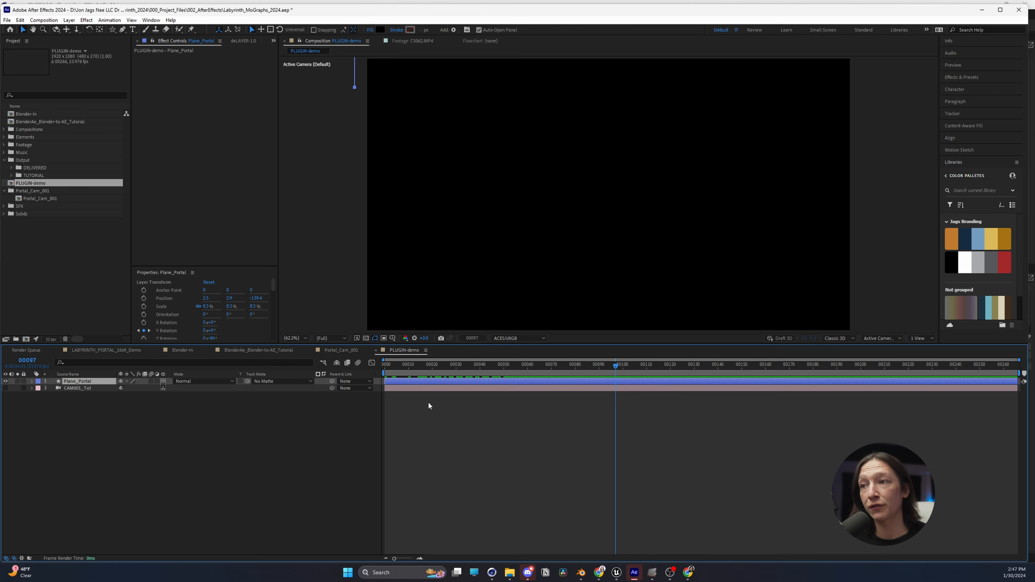
Turn on the CAM001_Tut camera's visibility in PLUGIN-demo and scrub the timeline to check the motion.
{"action": "left_click_drag", "start_coordinate": [416, 366], "coordinate": [375, 366]}
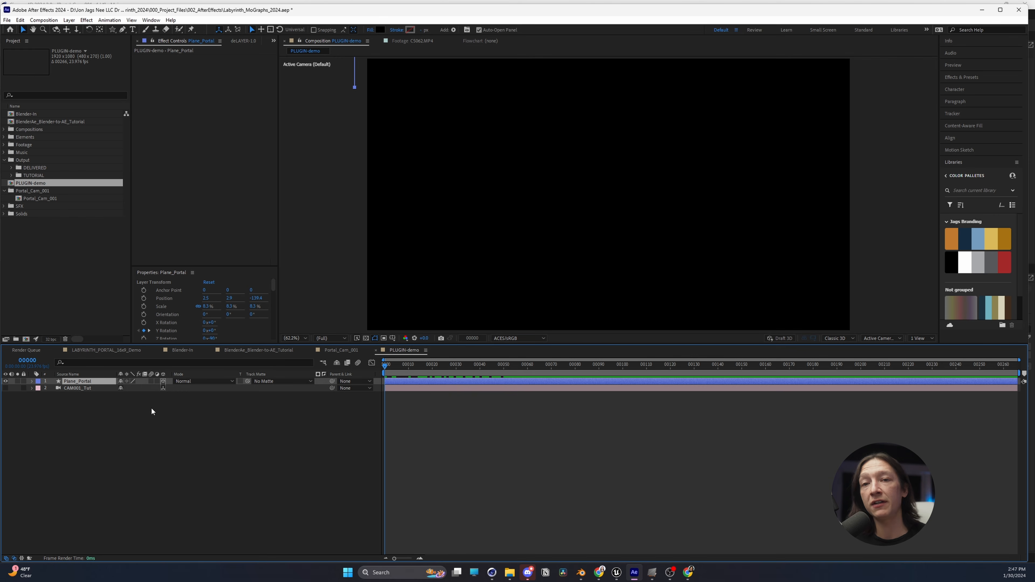
{"action": "left_click", "coordinate": [5, 389]}
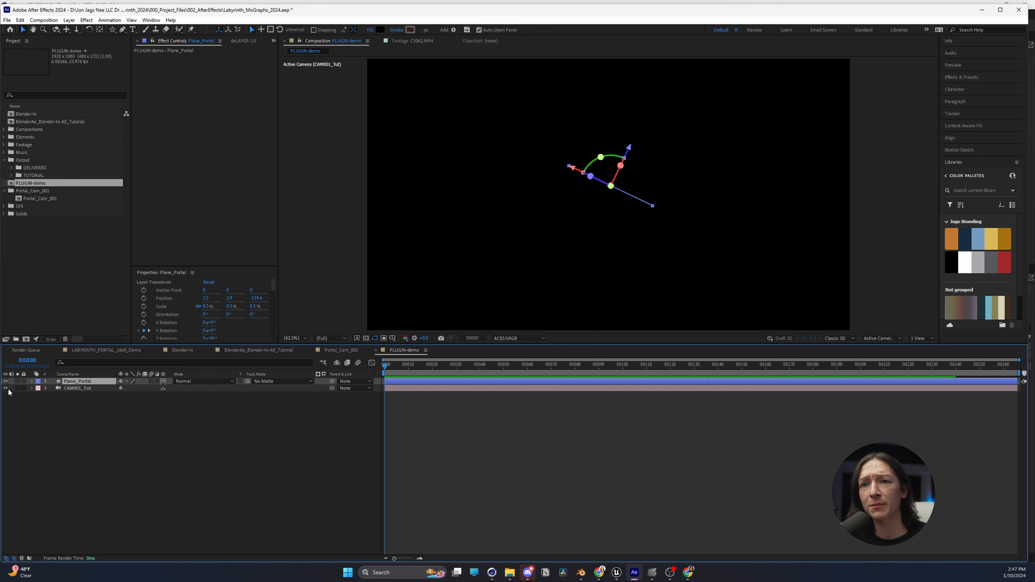
{"action": "left_click", "coordinate": [91, 389]}
{"action": "left_click_drag", "start_coordinate": [384, 364], "coordinate": [810, 398]}
{"action": "left_click", "coordinate": [554, 381]}
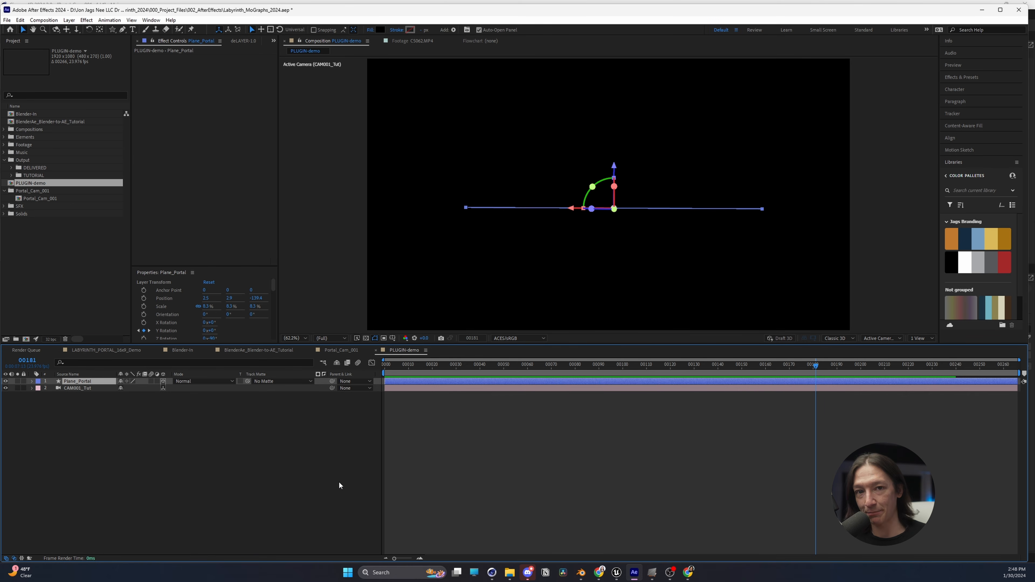
{"action": "key", "text": "Home"}
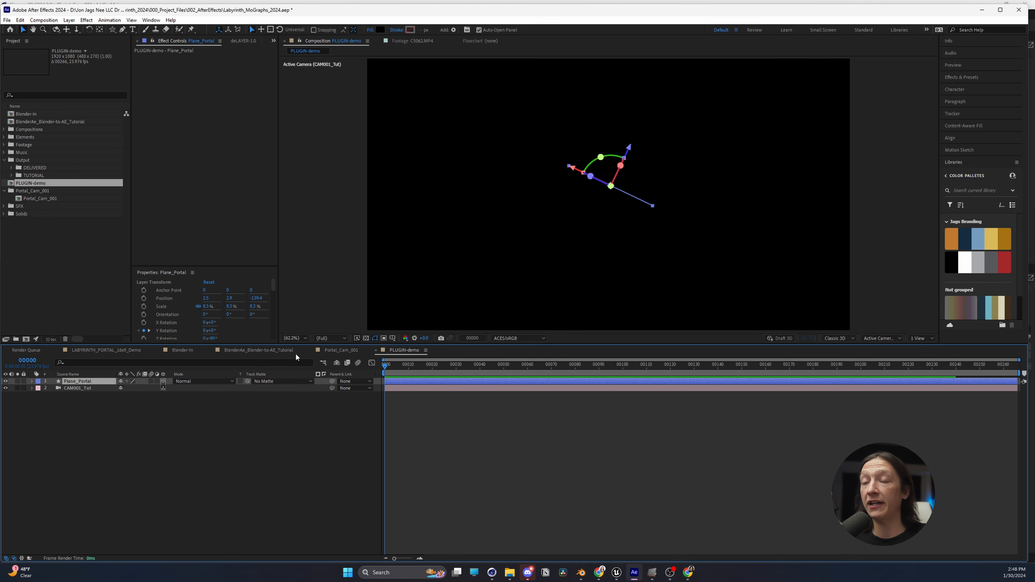
Reveal the modified properties of Plane_Portal and set its Rectangle Path size to 1920 by 1080.
{"action": "key", "text": "u"}
{"action": "key", "text": "u"}
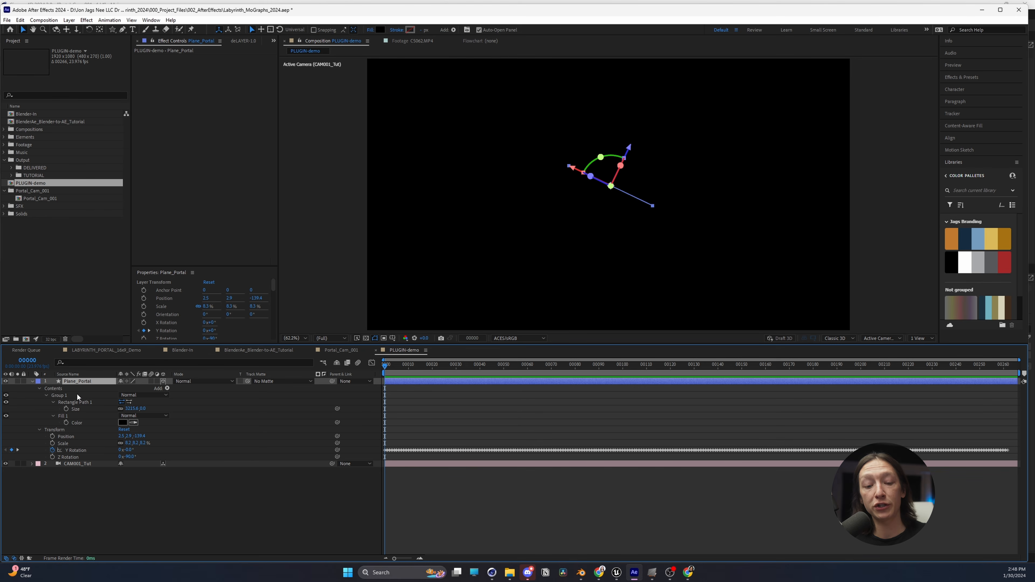
{"action": "left_click", "coordinate": [131, 408]}
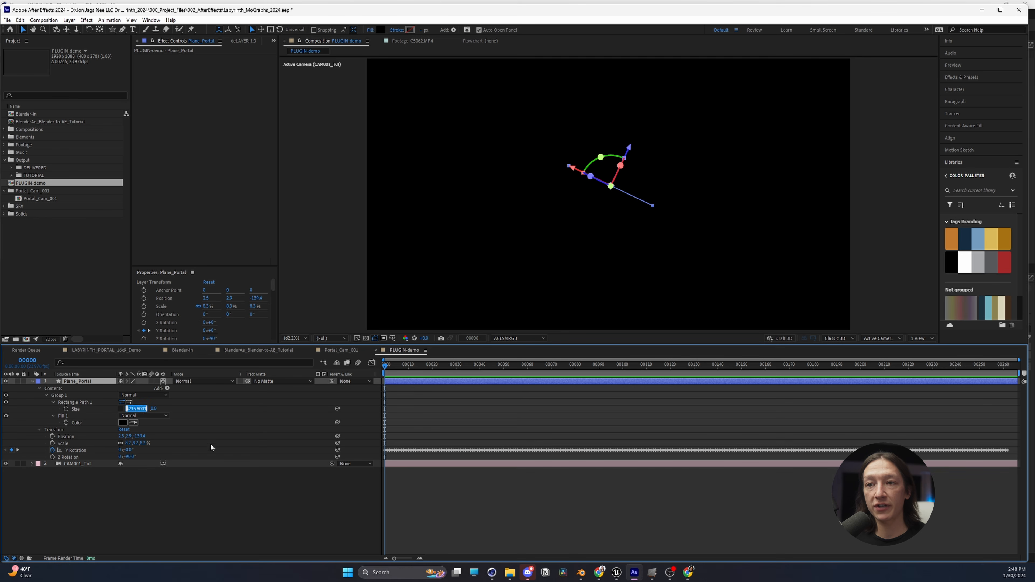
{"action": "type", "text": "1920"}
{"action": "key", "text": "Tab"}
{"action": "type", "text": "1080"}
{"action": "key", "text": "Return"}
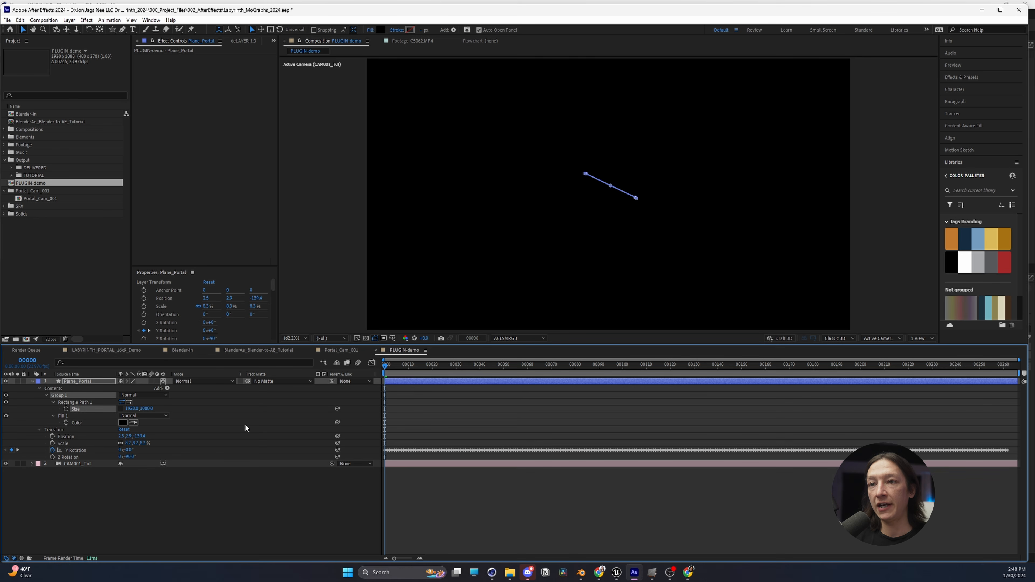
Change the fill color of the Plane_Portal shape to a muted pink.
{"action": "left_click", "coordinate": [380, 30]}
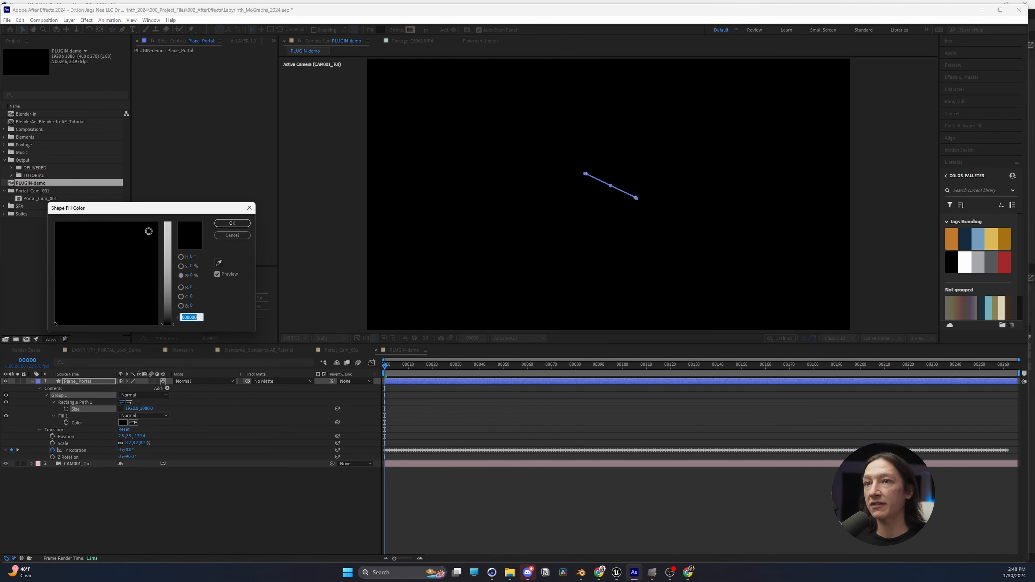
{"action": "left_click_drag", "start_coordinate": [167, 270], "coordinate": [38, 277]}
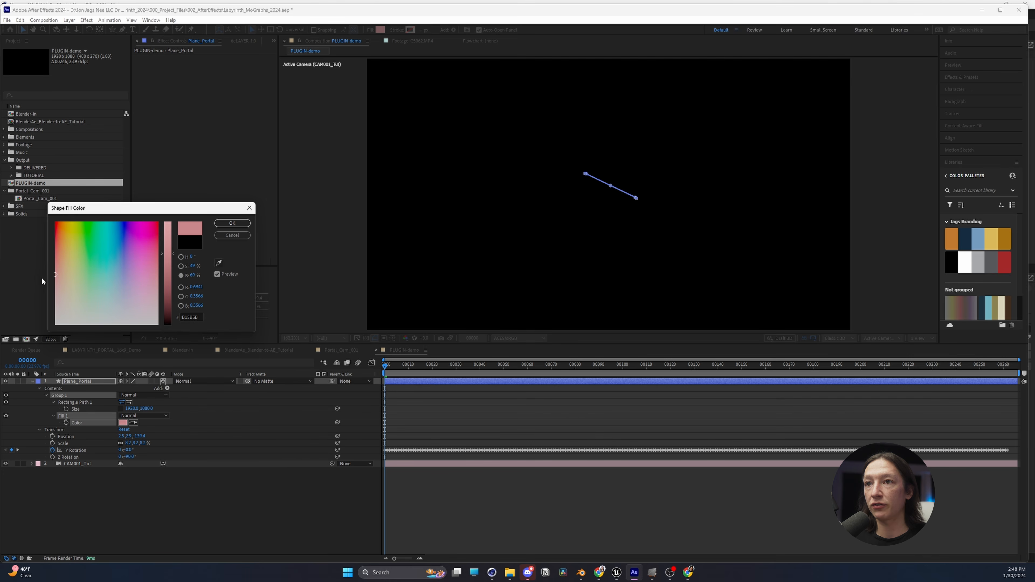
{"action": "left_click", "coordinate": [222, 223]}
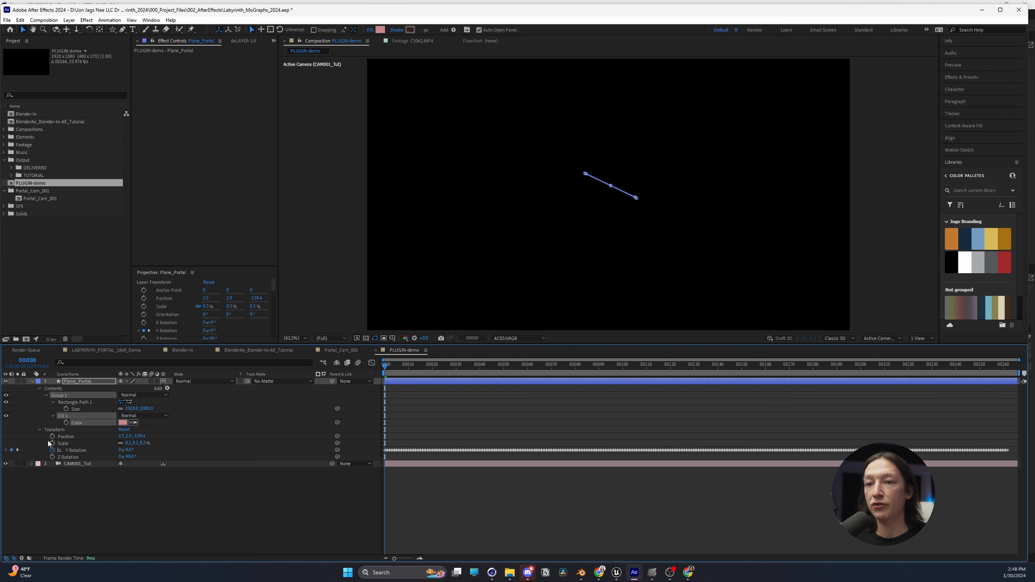
Remove the Y Rotation keyframes from the Plane_Portal shape layer, set its Y Rotation to 90°, and scrub the timeline.
{"action": "left_click", "coordinate": [53, 449]}
{"action": "left_click_drag", "start_coordinate": [128, 449], "coordinate": [152, 453]}
{"action": "type", "text": "0"}
{"action": "key", "text": "Return"}
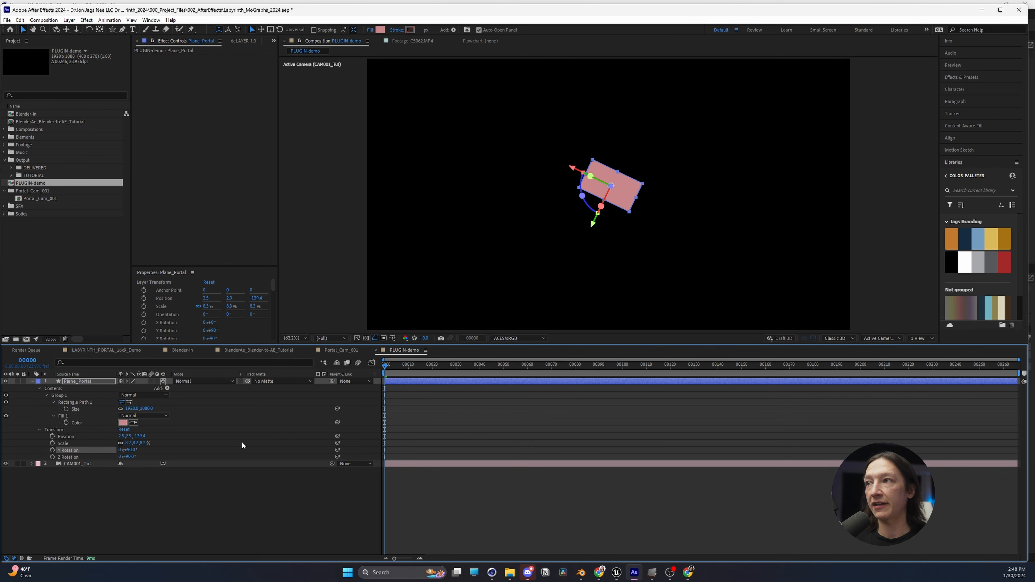
{"action": "left_click_drag", "start_coordinate": [405, 368], "coordinate": [329, 406]}
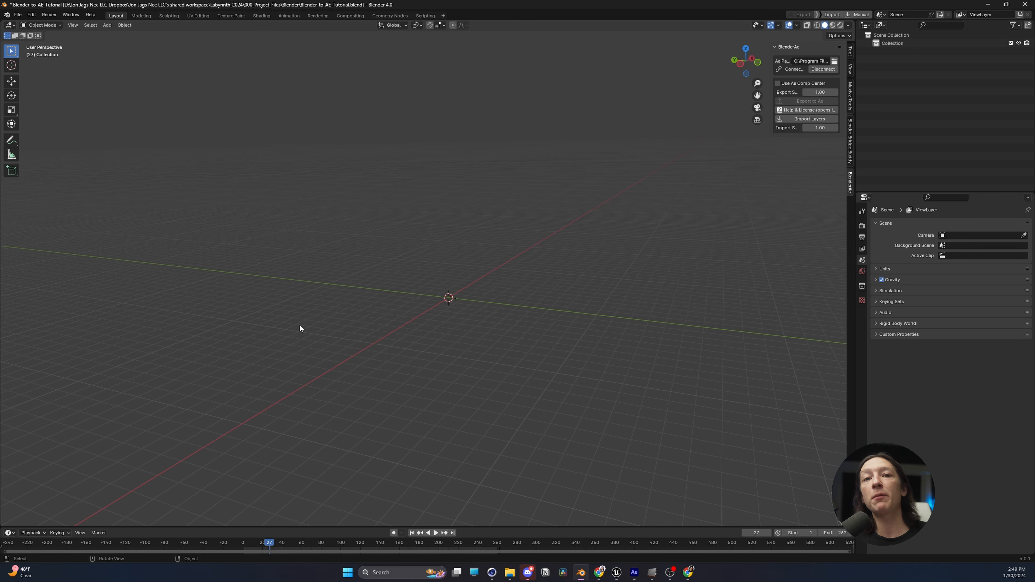
Import Scene01_Camera_Tutorial_VFX-Portal.fbx into the Blender scene.
{"action": "left_click", "coordinate": [18, 14]}
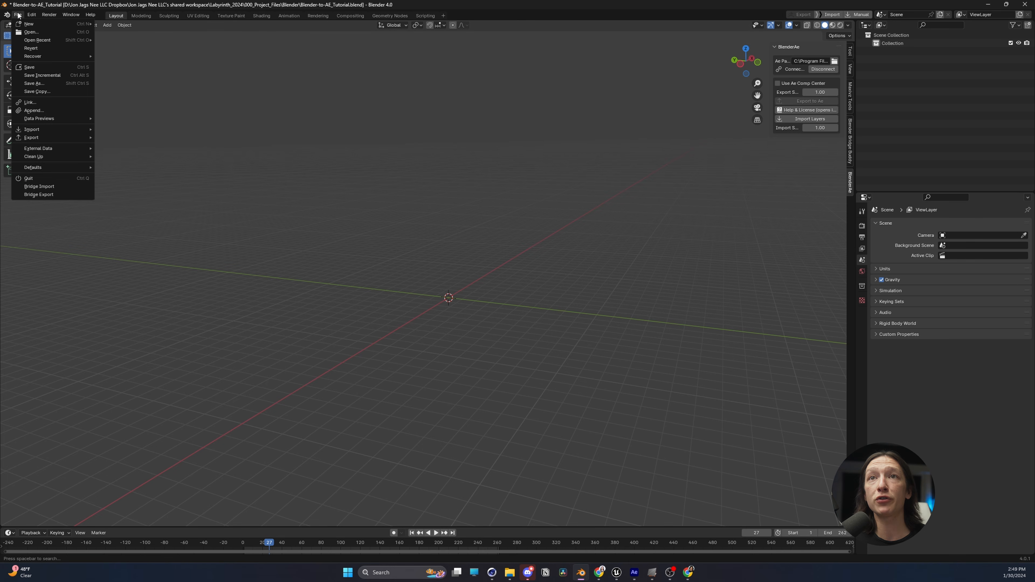
{"action": "mouse_move", "coordinate": [43, 129]}
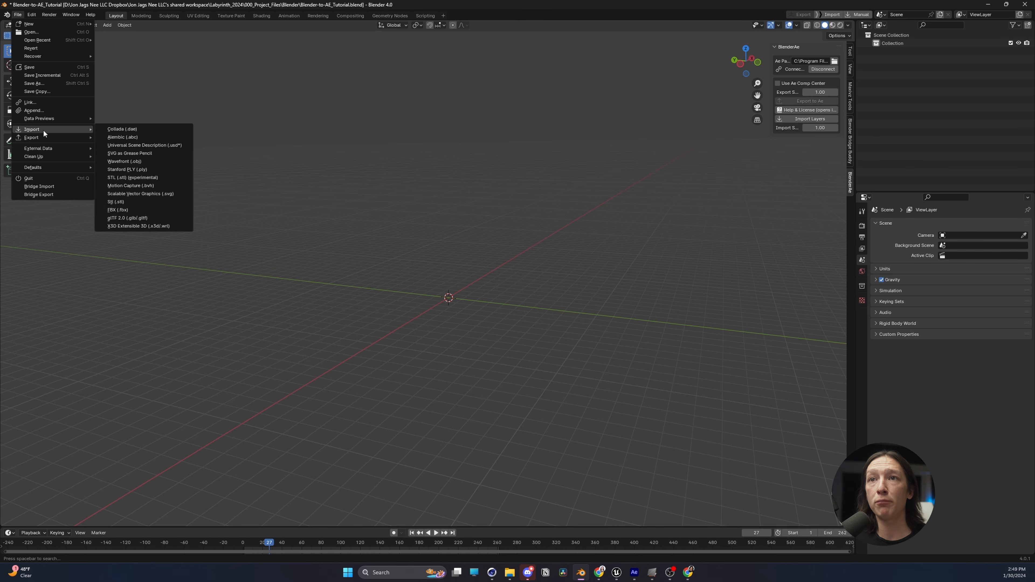
{"action": "left_click", "coordinate": [118, 209]}
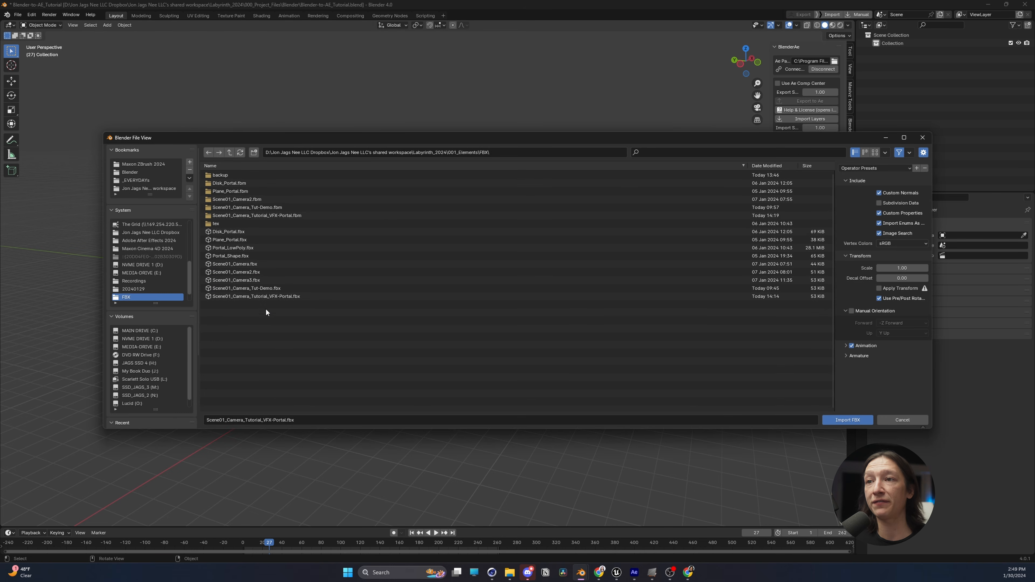
{"action": "left_click", "coordinate": [270, 296]}
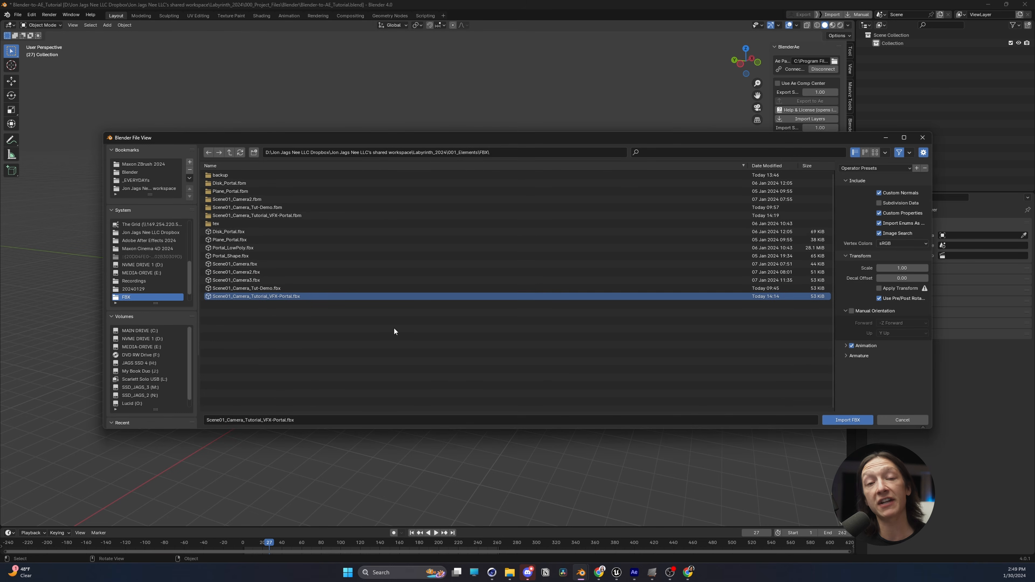
{"action": "left_click", "coordinate": [857, 422]}
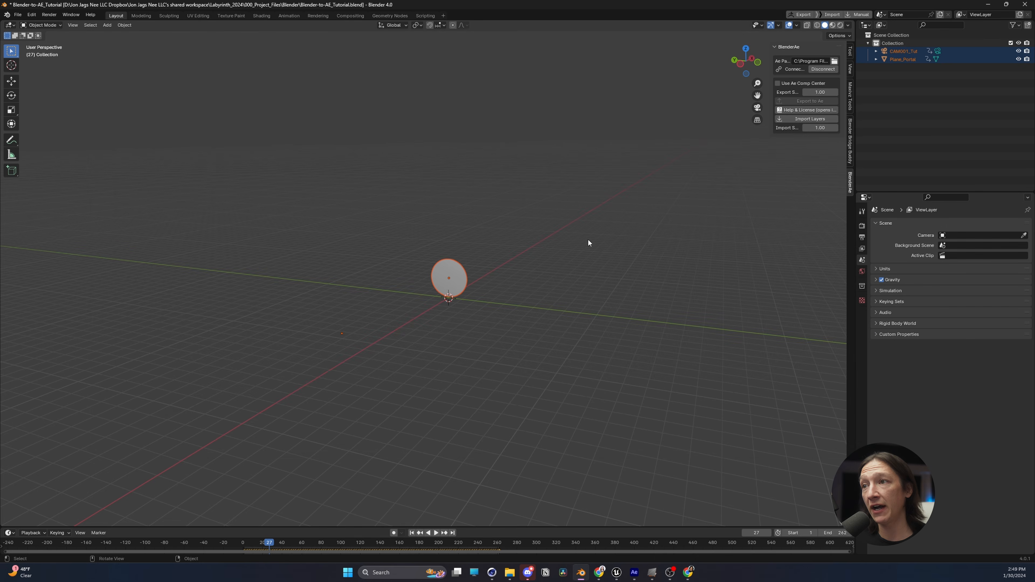
{"action": "left_click_drag", "start_coordinate": [398, 269], "coordinate": [346, 305]}
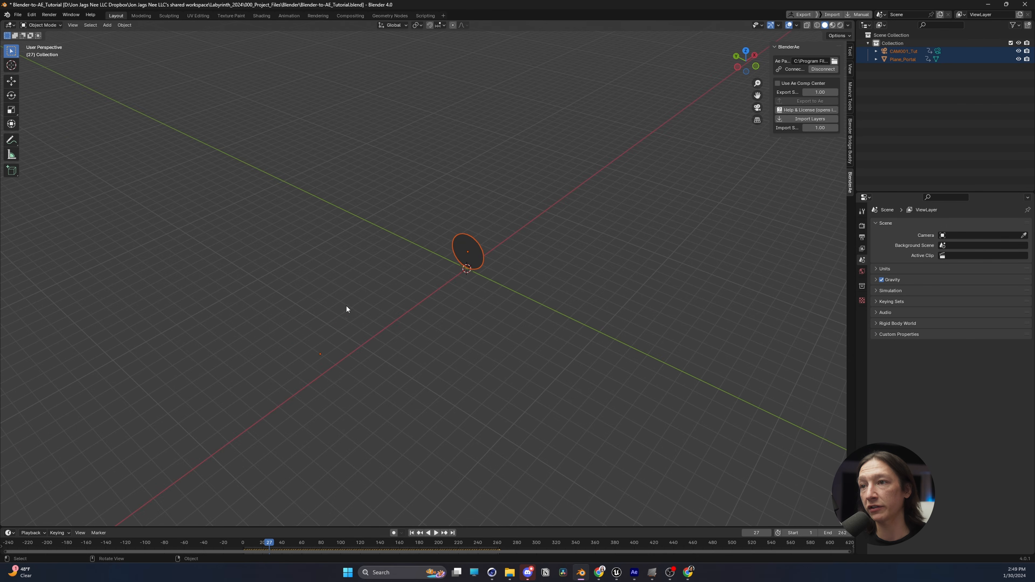
Select only the CAM001_Tut camera, enlarge the timeline area, and switch it to the Graph Editor.
{"action": "left_click", "coordinate": [898, 119]}
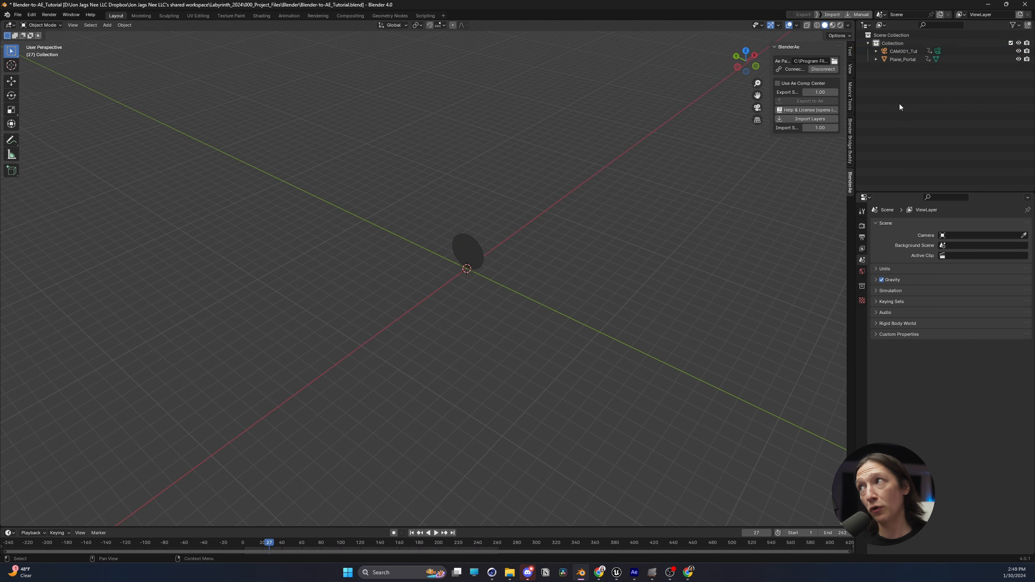
{"action": "left_click", "coordinate": [899, 52]}
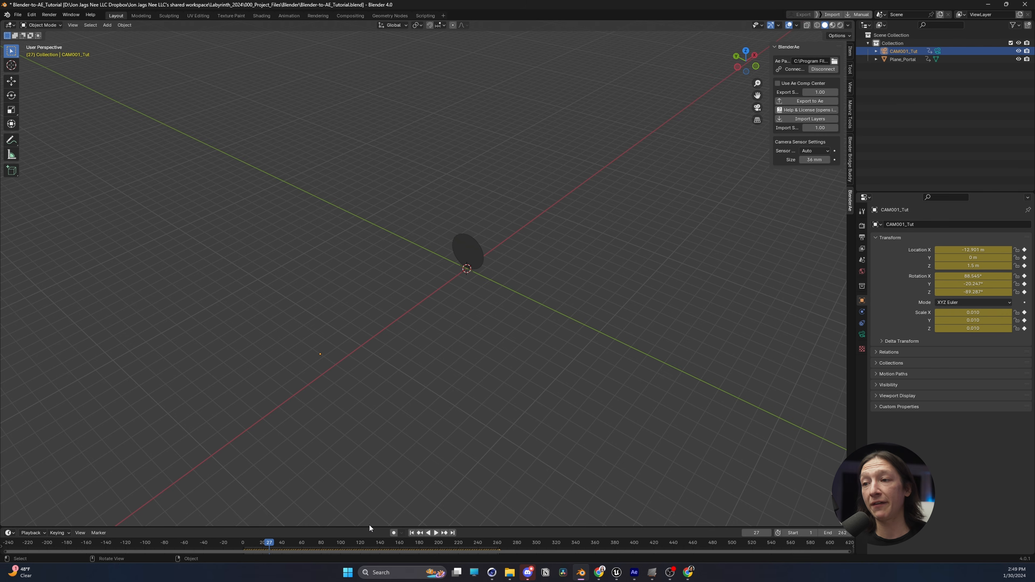
{"action": "left_click_drag", "start_coordinate": [367, 528], "coordinate": [367, 366]}
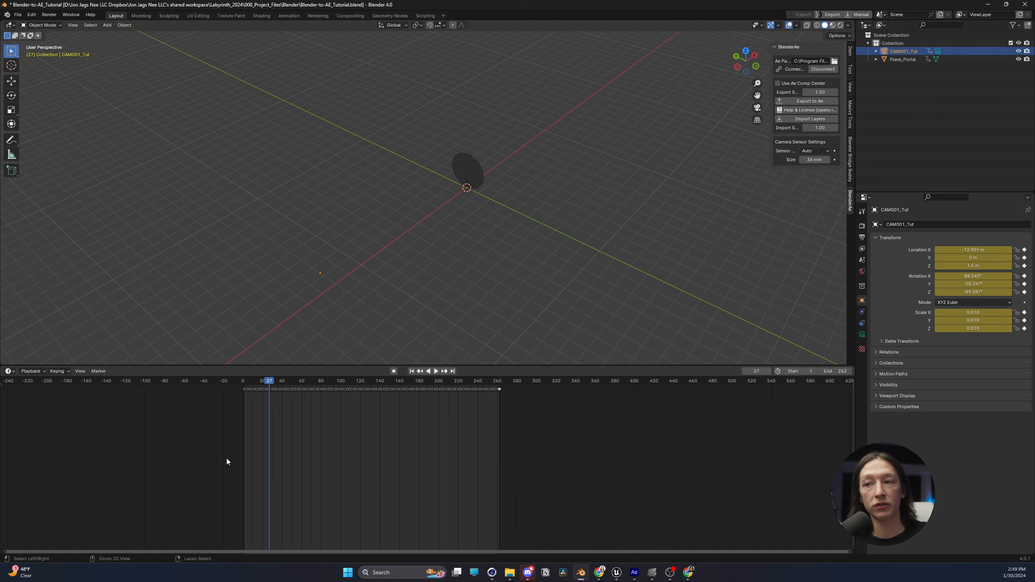
{"action": "key", "text": "ctrl+Tab"}
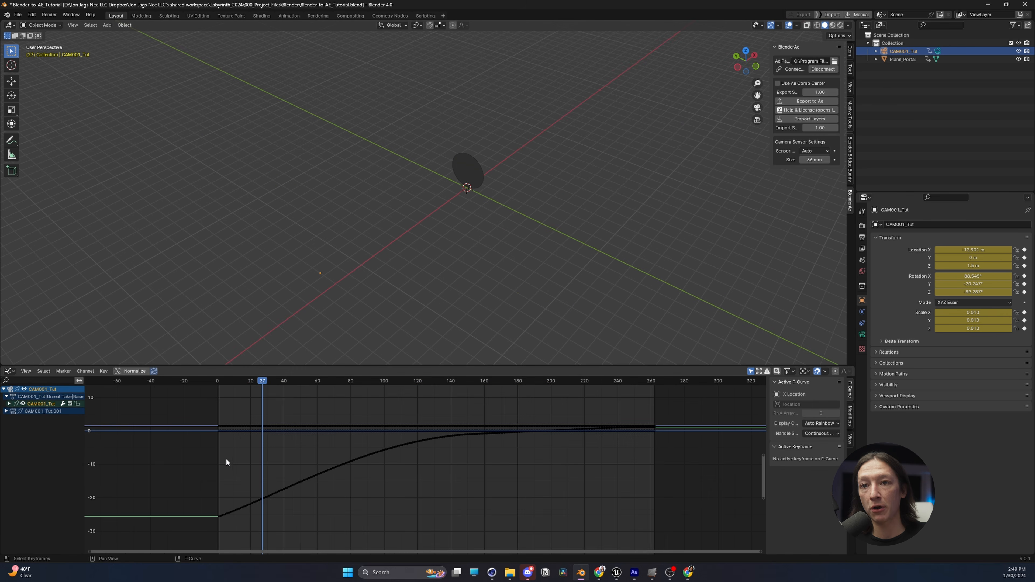
Hide the location and rotation curves of CAM001_Tut and delete all its X, Y and Z Scale keyframes.
{"action": "left_click", "coordinate": [9, 403]}
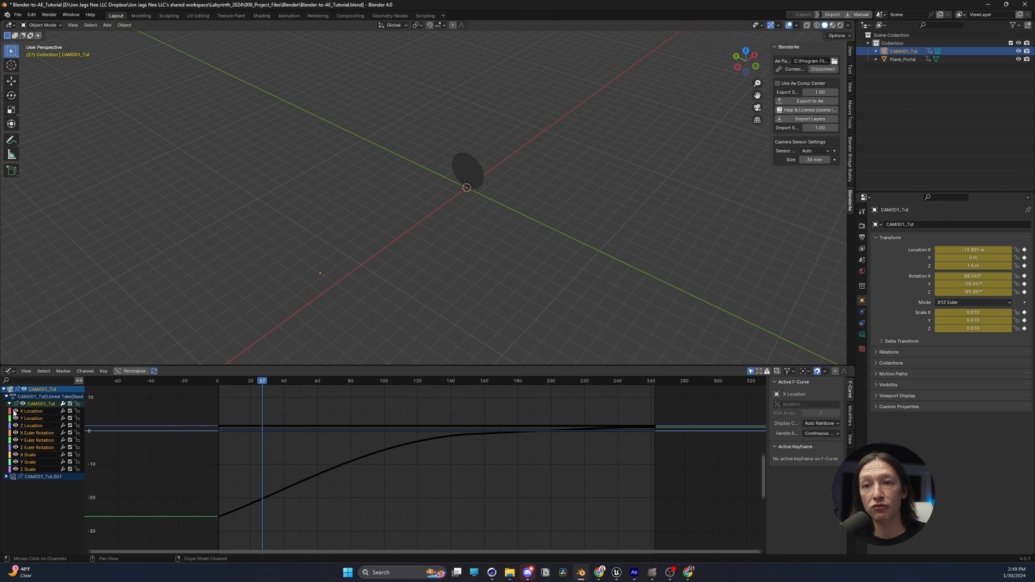
{"action": "left_click_drag", "start_coordinate": [15, 412], "coordinate": [15, 452]}
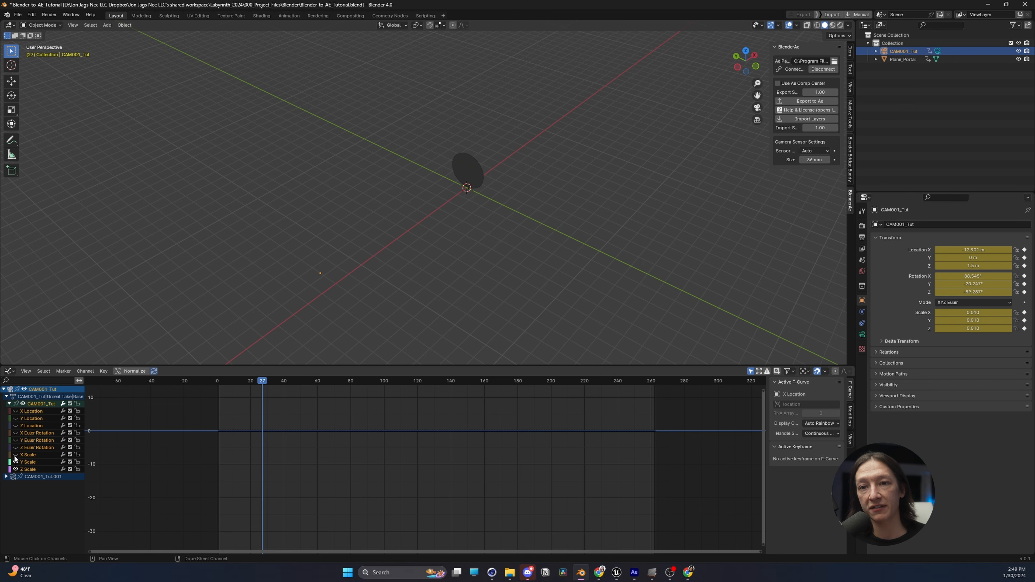
{"action": "left_click", "coordinate": [35, 457]}
{"action": "left_click_drag", "start_coordinate": [280, 461], "coordinate": [251, 464]}
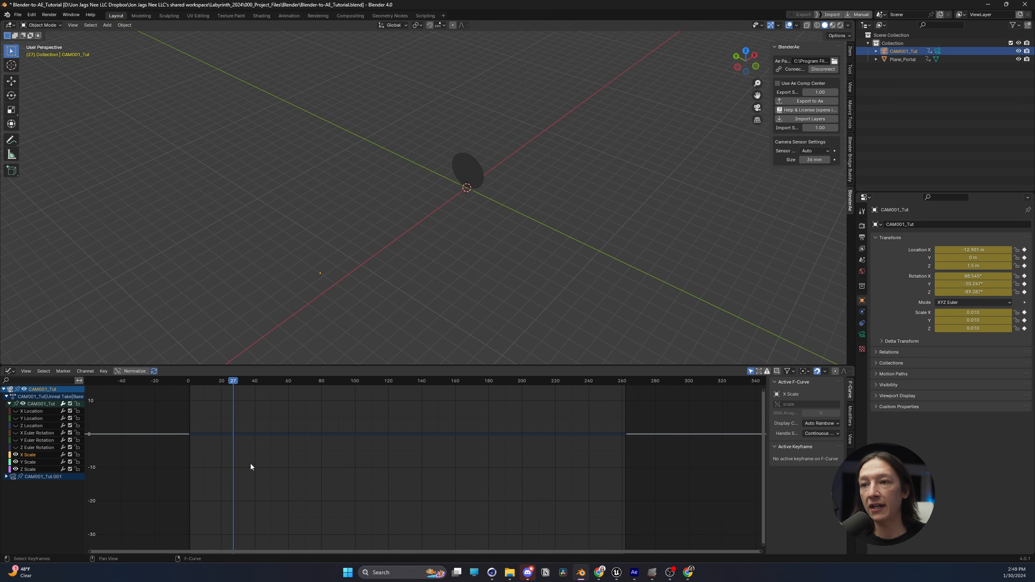
{"action": "left_click_drag", "start_coordinate": [155, 408], "coordinate": [661, 472]}
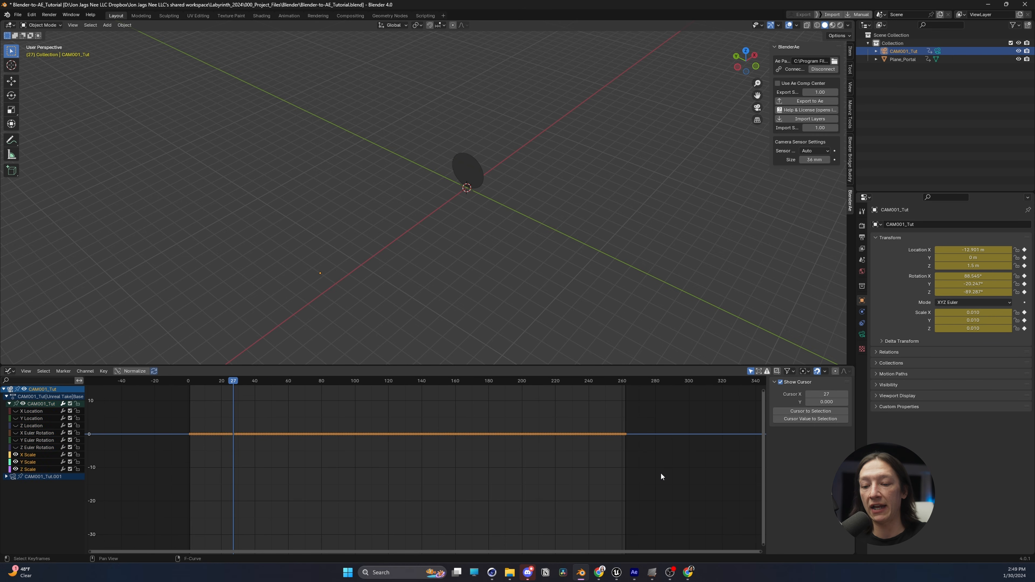
{"action": "key", "text": "Delete"}
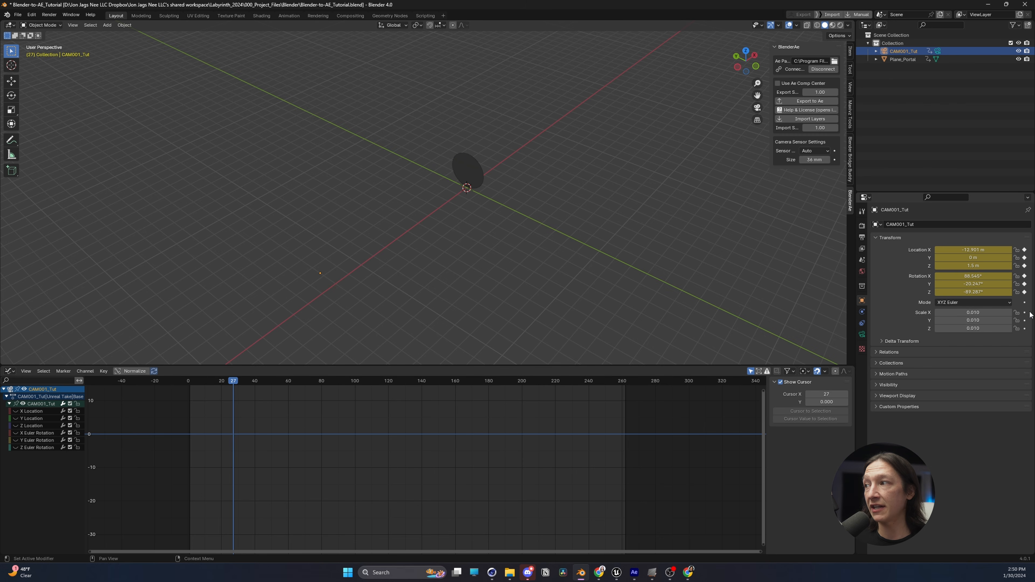
Set the X, Y and Z Scale of CAM001_Tut to 1.
{"action": "left_click", "coordinate": [991, 312]}
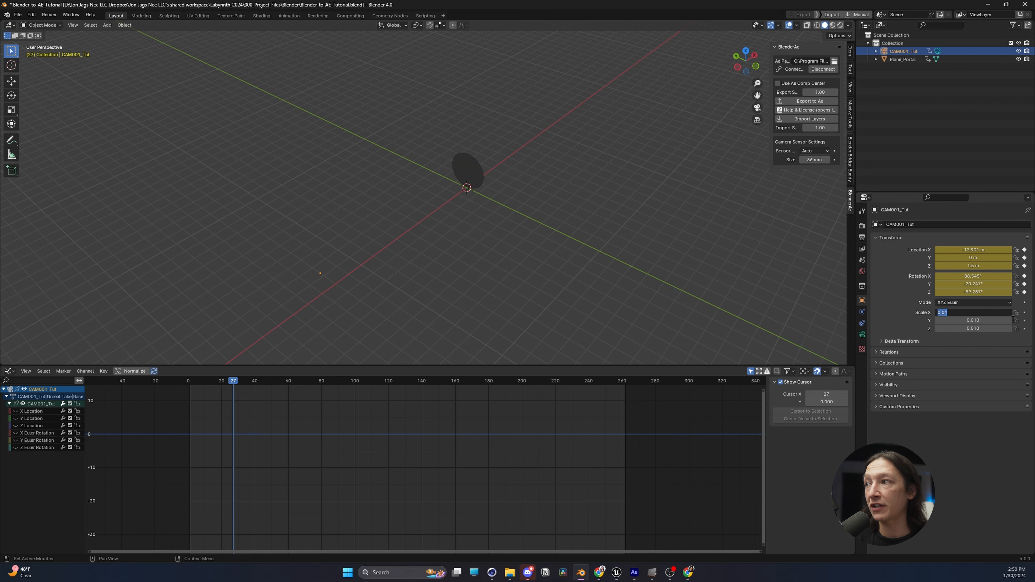
{"action": "type", "text": "1"}
{"action": "key", "text": "Tab"}
{"action": "type", "text": "1"}
{"action": "key", "text": "Tab"}
{"action": "type", "text": "1"}
{"action": "key", "text": "Return"}
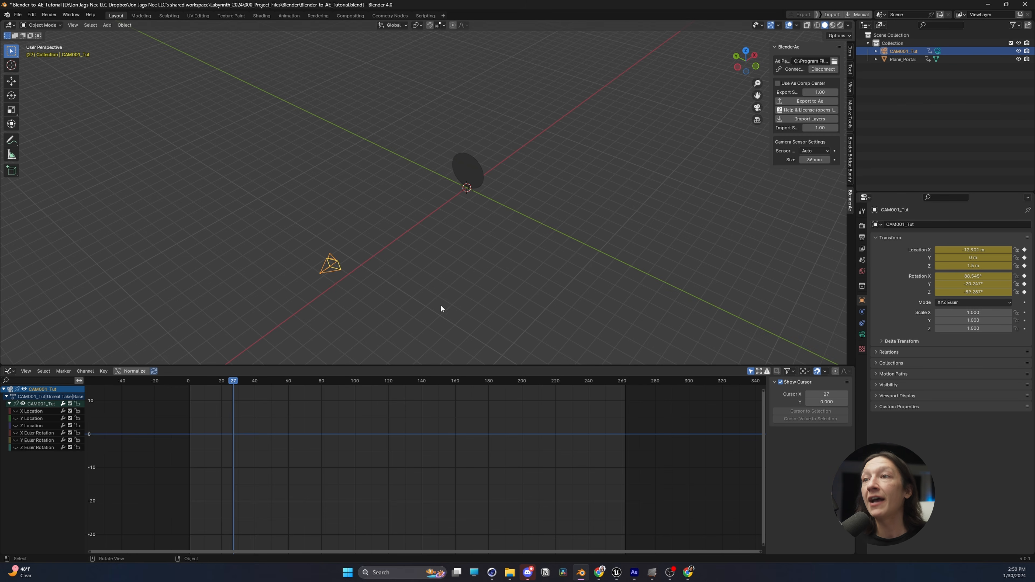
Unhide the location and rotation curves of CAM001_Tut and look through the camera with the Camera to View lock off.
{"action": "left_click_drag", "start_coordinate": [440, 309], "coordinate": [348, 226]}
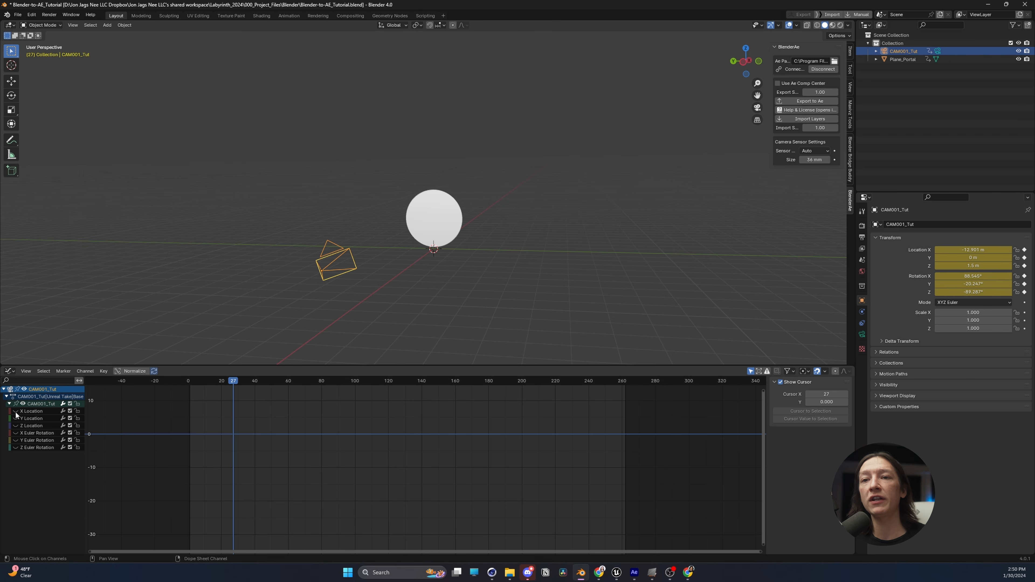
{"action": "left_click_drag", "start_coordinate": [15, 411], "coordinate": [16, 448]}
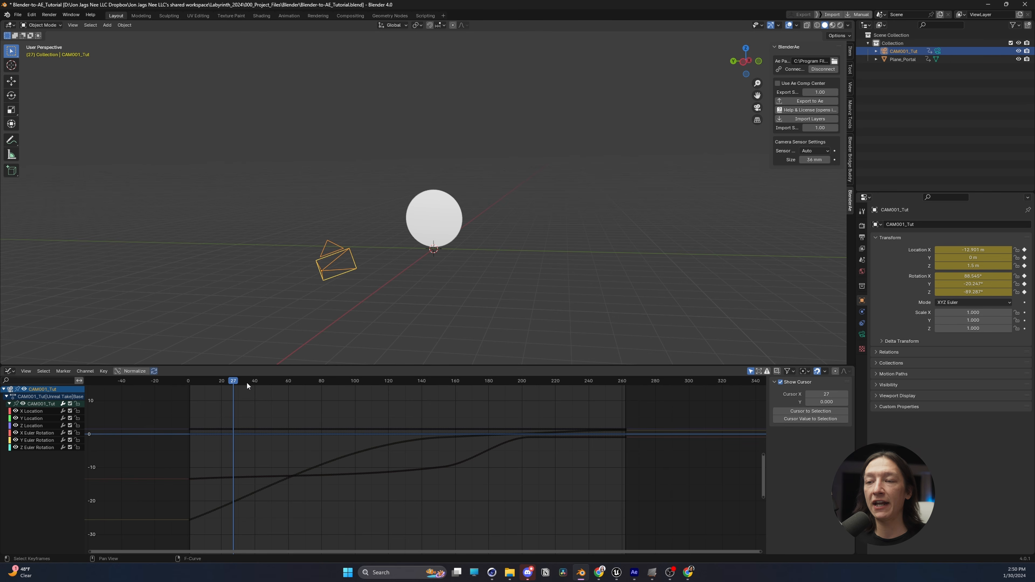
{"action": "left_click", "coordinate": [851, 87]}
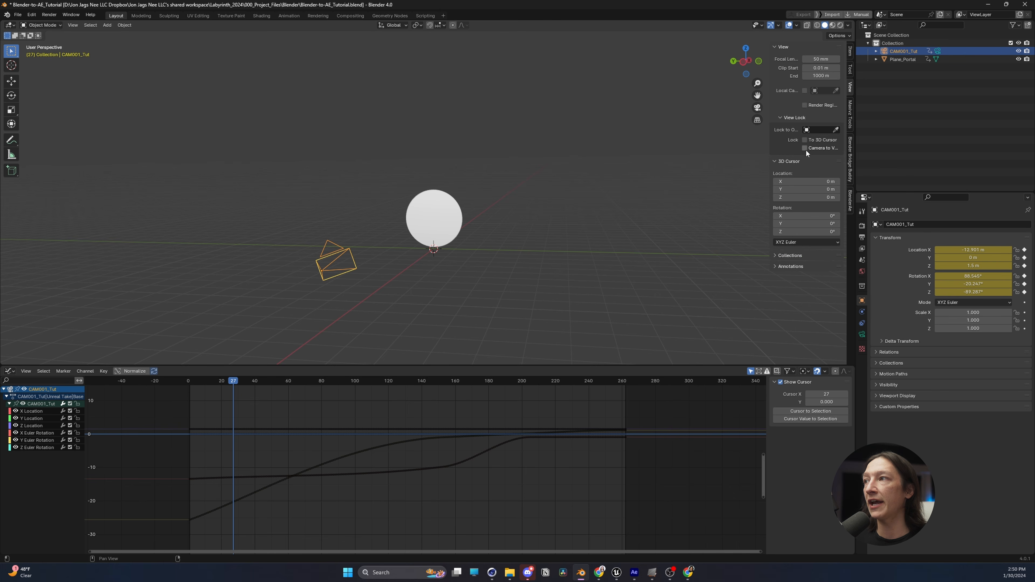
{"action": "left_click_drag", "start_coordinate": [232, 381], "coordinate": [227, 384]}
{"action": "key", "text": "KP_0"}
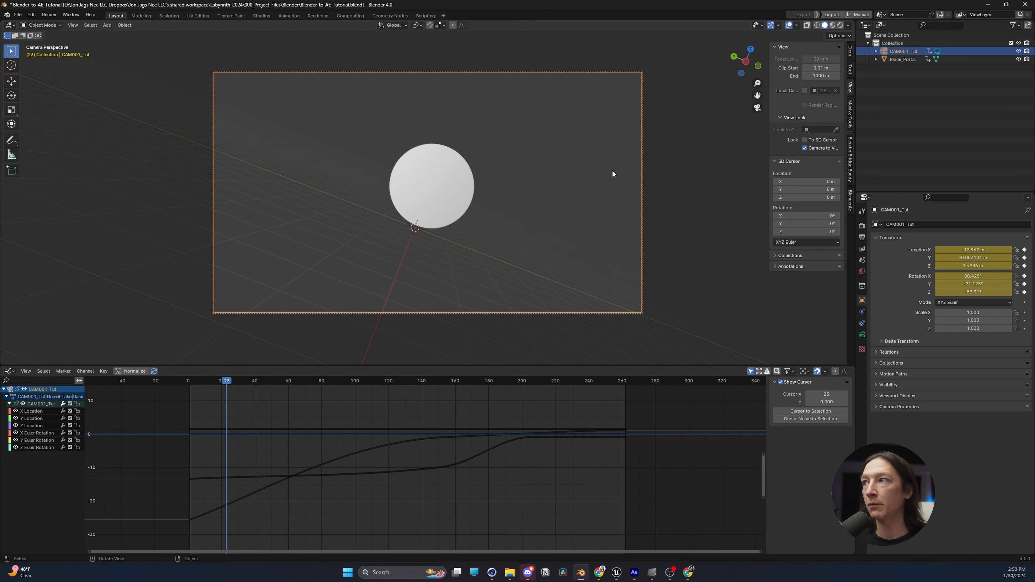
{"action": "left_click", "coordinate": [805, 147]}
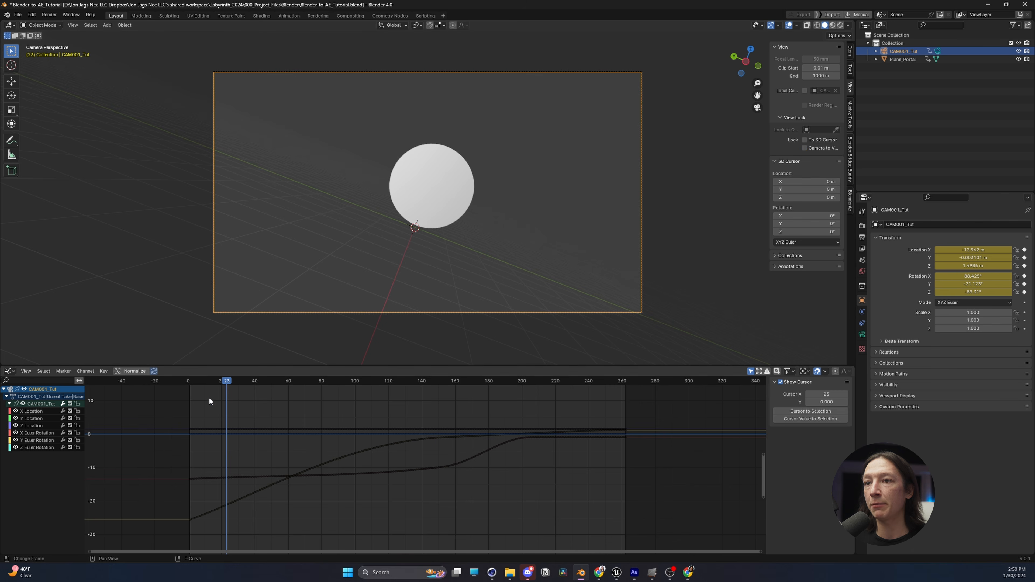
Play the animation from the start through the camera, and add Plane_Portal to the selection alongside CAM001_Tut.
{"action": "left_click_drag", "start_coordinate": [222, 380], "coordinate": [194, 380]}
{"action": "key", "text": "space"}
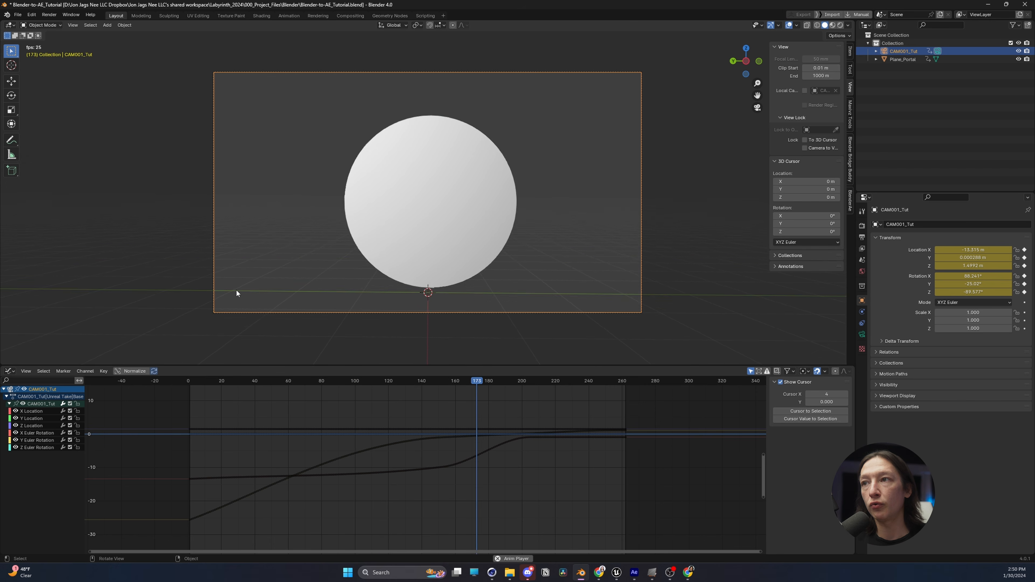
{"action": "key", "text": "space"}
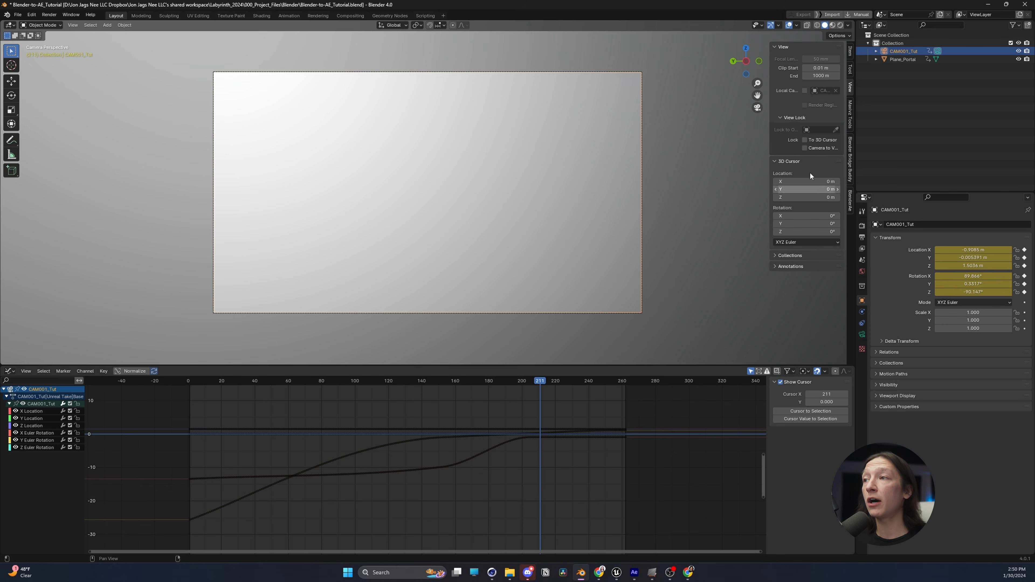
{"action": "left_click", "coordinate": [904, 59], "text": "shift"}
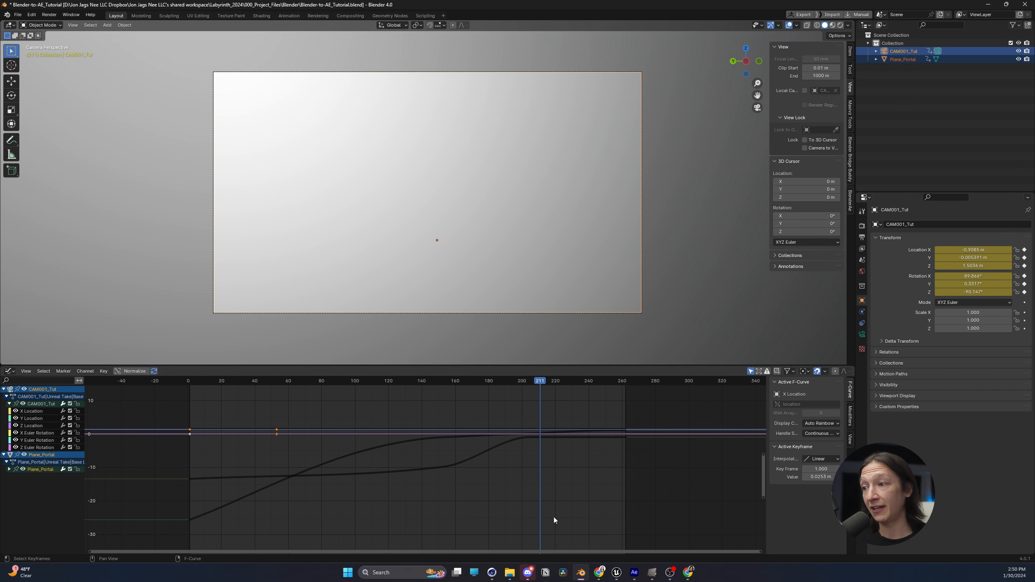
Switch to Chrome, search the aescripts site for blenderae, and open the BlenderAe product.
{"action": "left_click", "coordinate": [688, 572]}
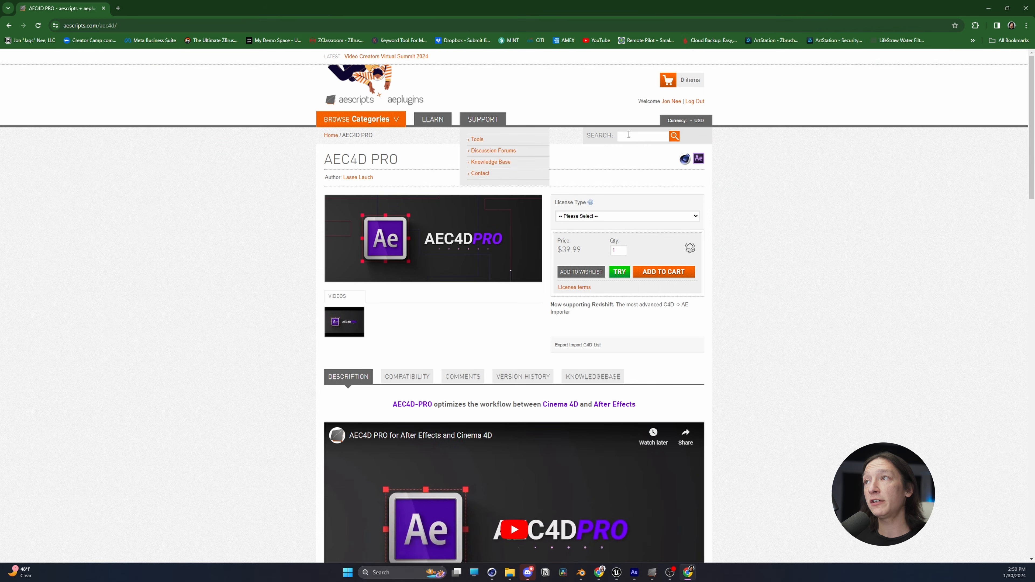
{"action": "left_click", "coordinate": [639, 137]}
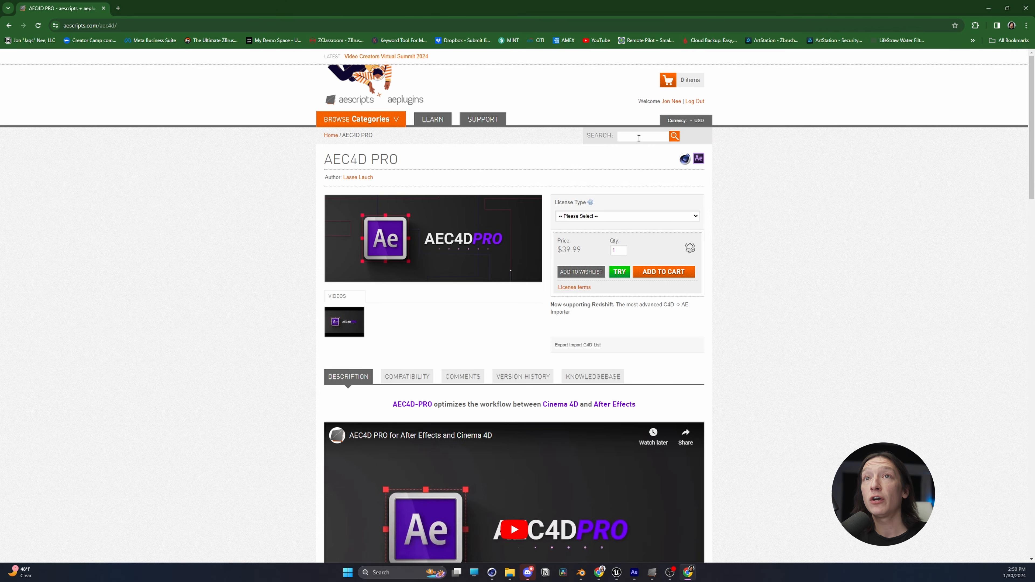
{"action": "type", "text": "ble"}
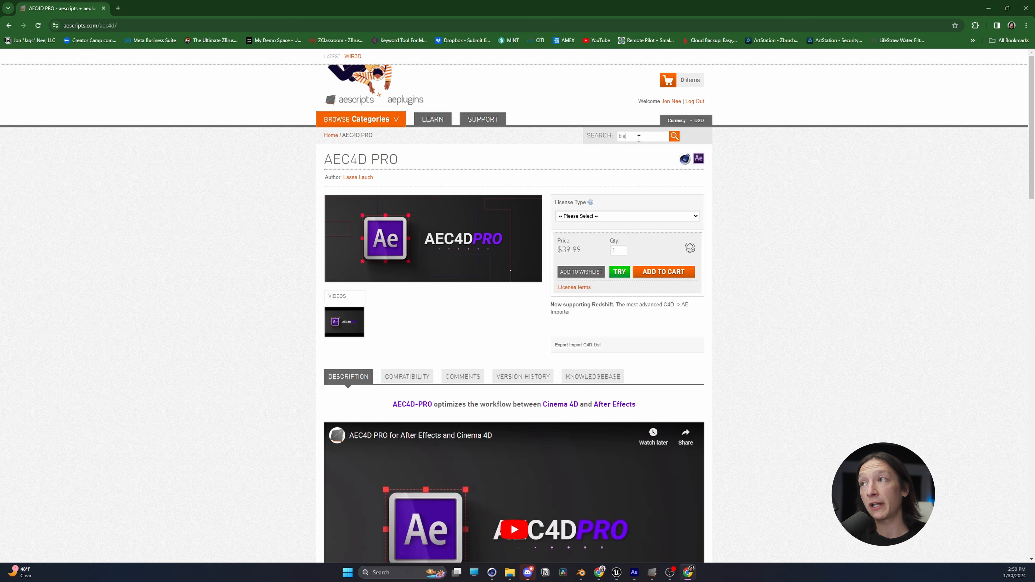
{"action": "type", "text": "nderae"}
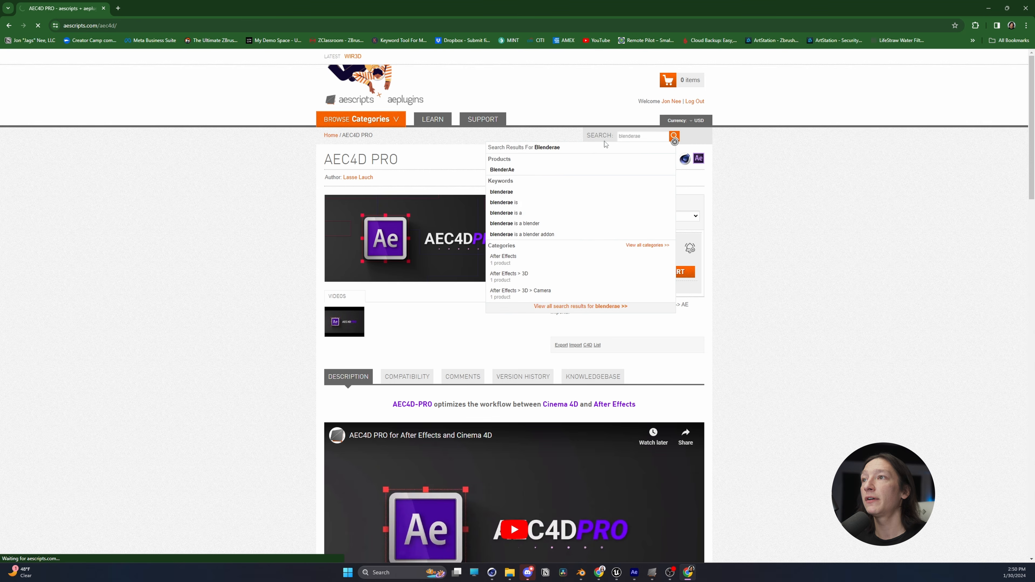
{"action": "left_click", "coordinate": [454, 228]}
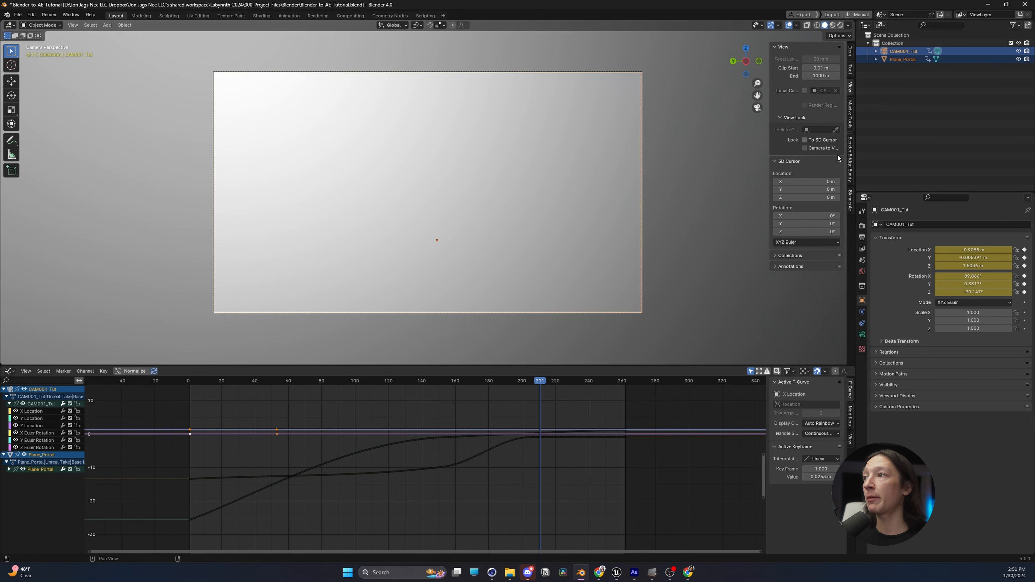
Export the selected camera and portal plane from Blender to After Effects with BlenderAe, and scrub the start of the new composition.
{"action": "left_click", "coordinate": [850, 200]}
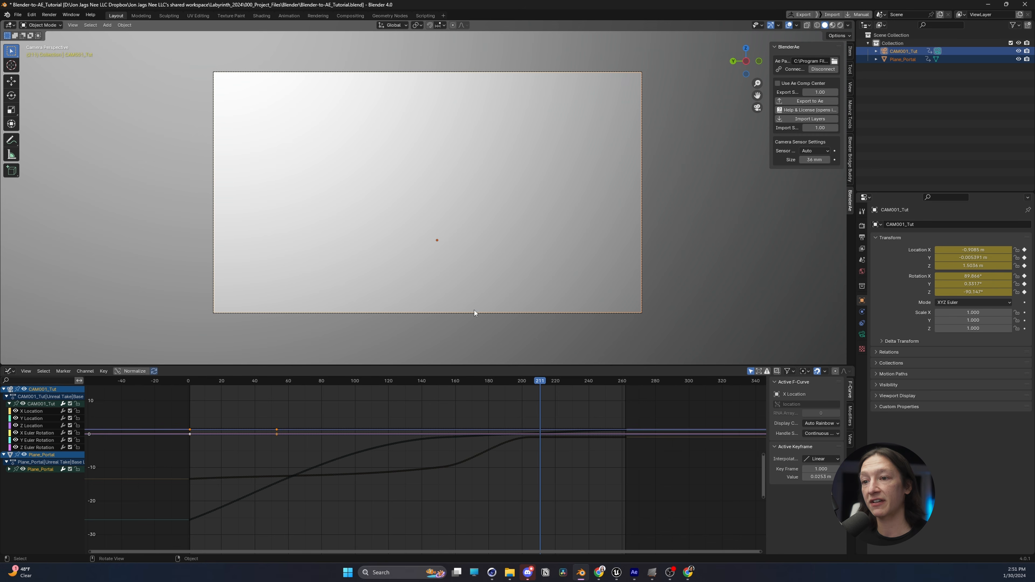
{"action": "left_click", "coordinate": [797, 100]}
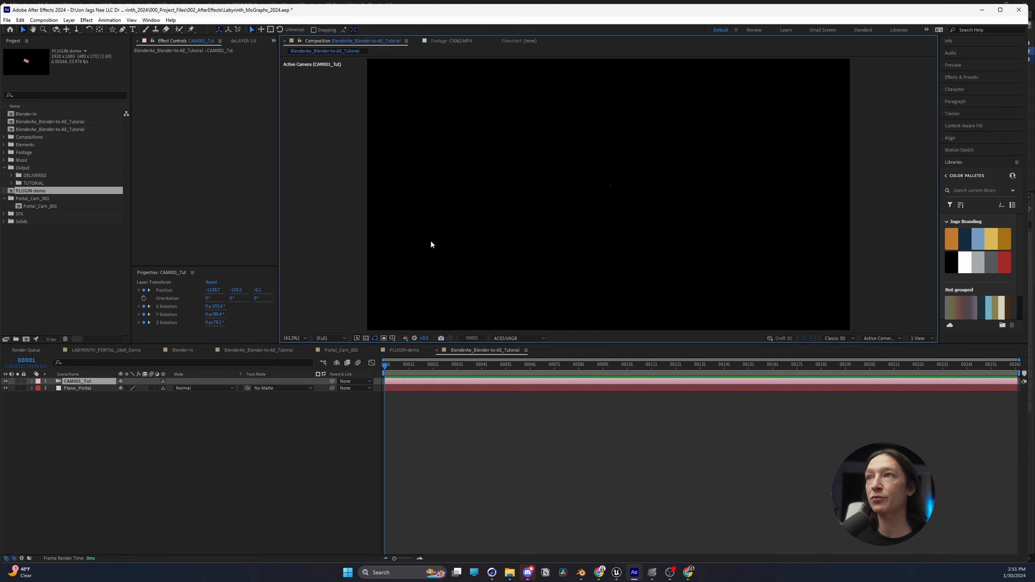
{"action": "left_click_drag", "start_coordinate": [438, 367], "coordinate": [485, 371]}
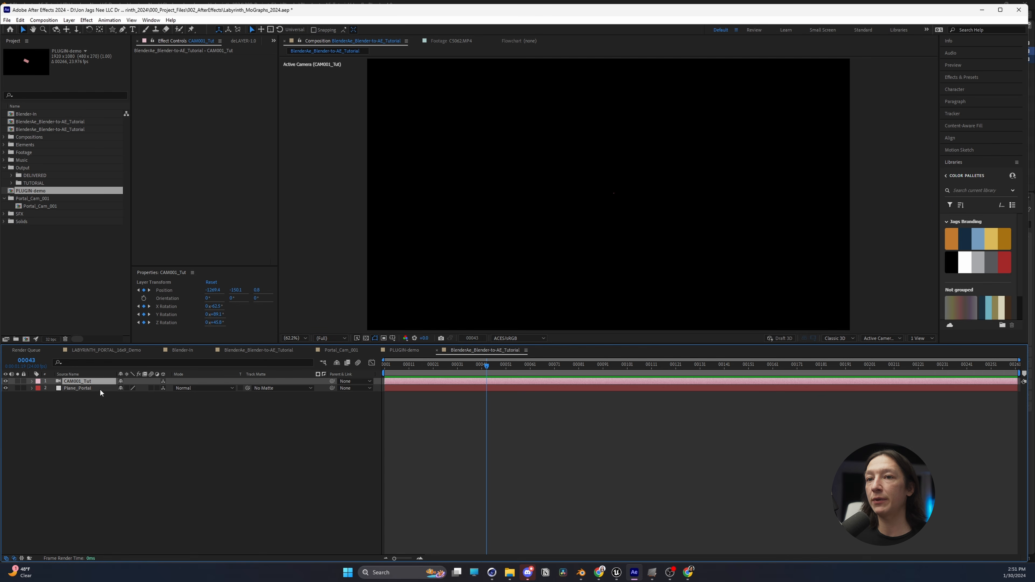
Set the Scale of the Plane_Portal layer to 100% on all axes.
{"action": "key", "text": "ctrl+Down"}
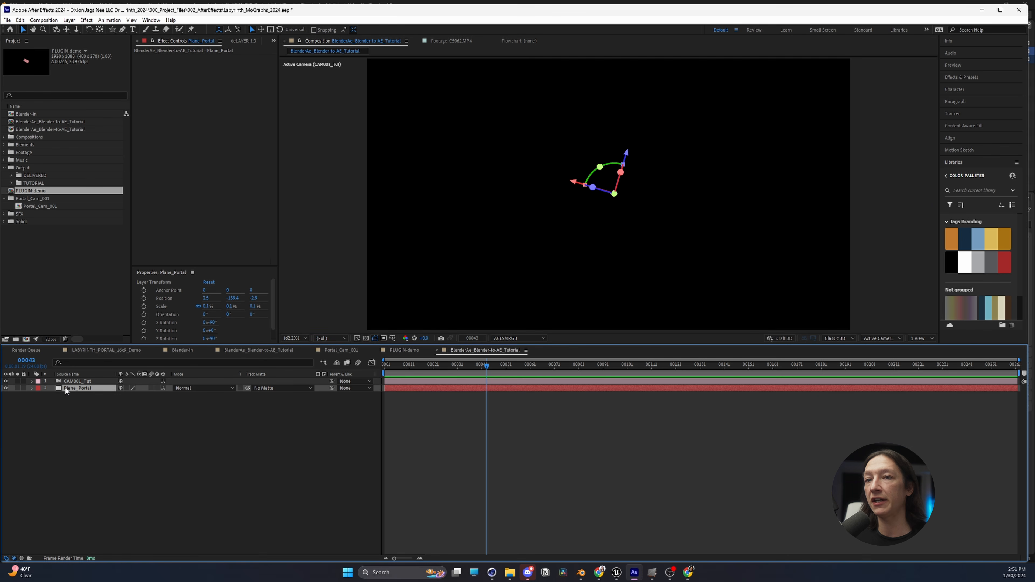
{"action": "key", "text": "s"}
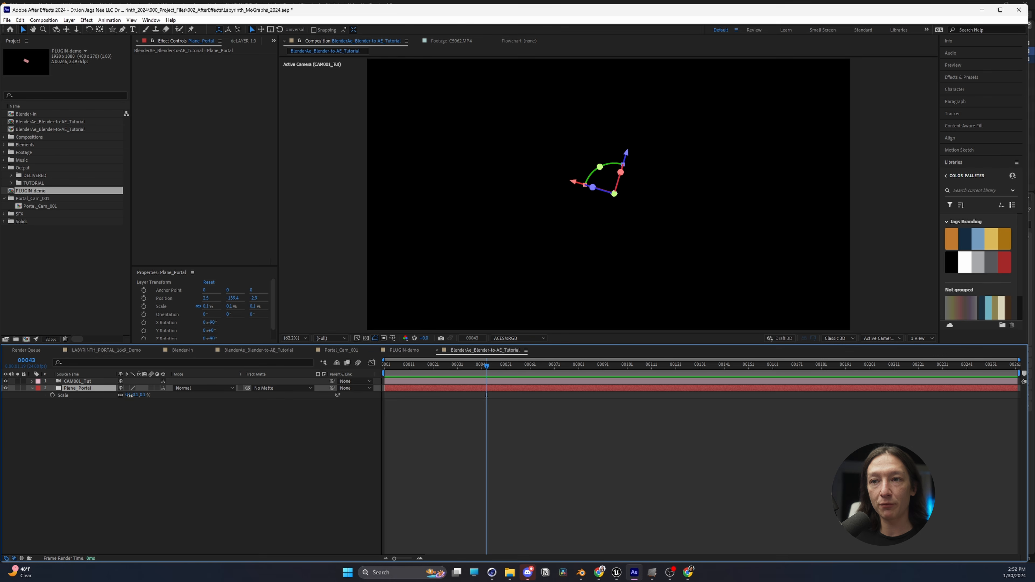
{"action": "left_click", "coordinate": [129, 395]}
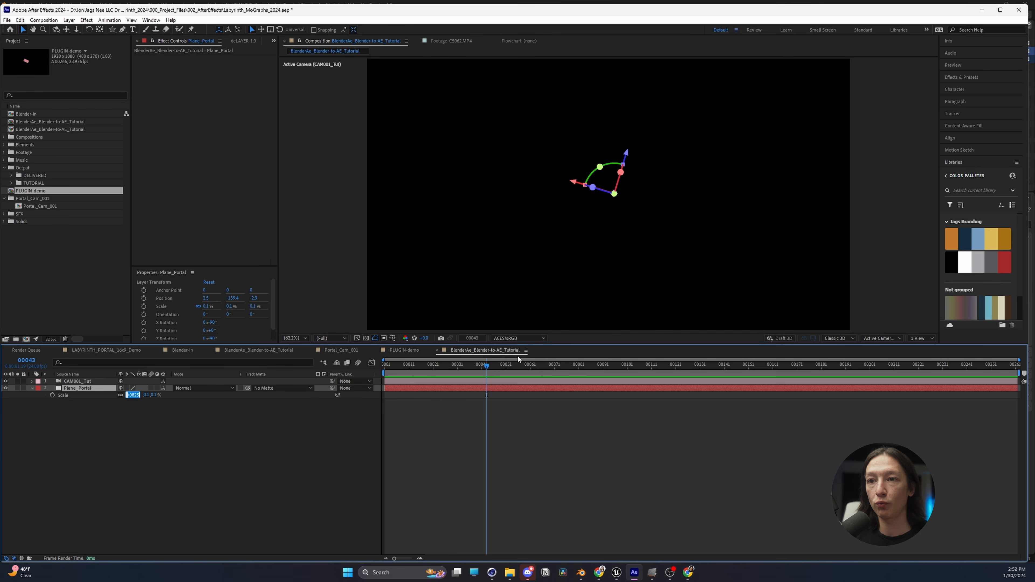
{"action": "type", "text": "10"}
{"action": "key", "text": "Return"}
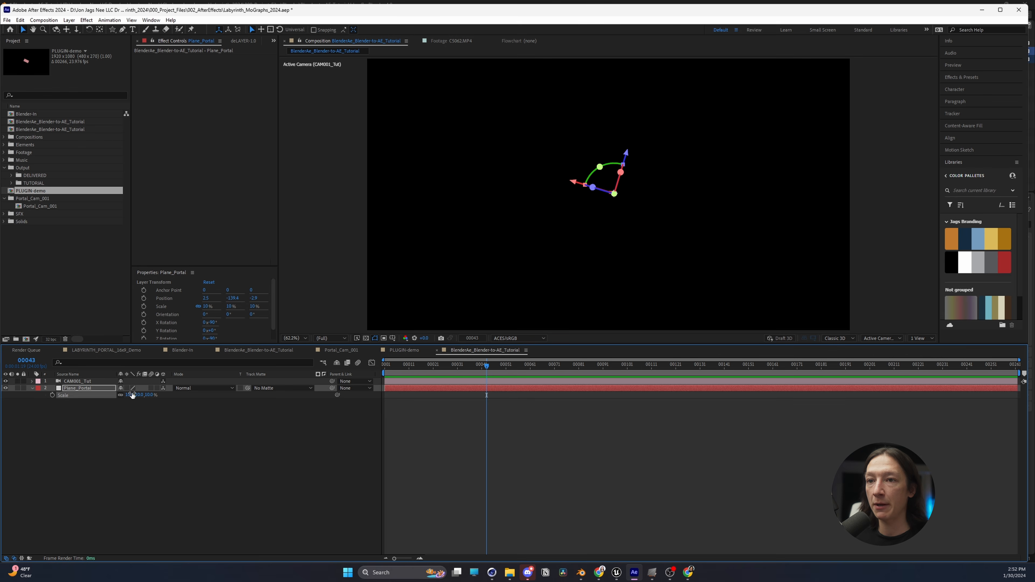
{"action": "left_click", "coordinate": [132, 395]}
{"action": "type", "text": "100"}
{"action": "key", "text": "Return"}
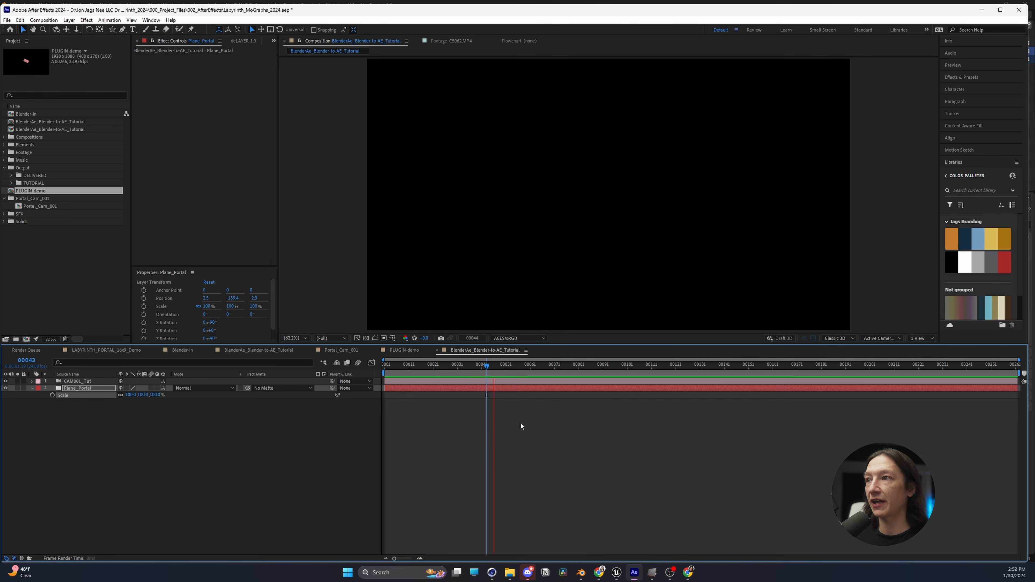
Set the Y Rotation of the Plane_Portal layer to 90° and scrub the timeline to check its alignment.
{"action": "left_click", "coordinate": [525, 393]}
{"action": "key", "text": "r"}
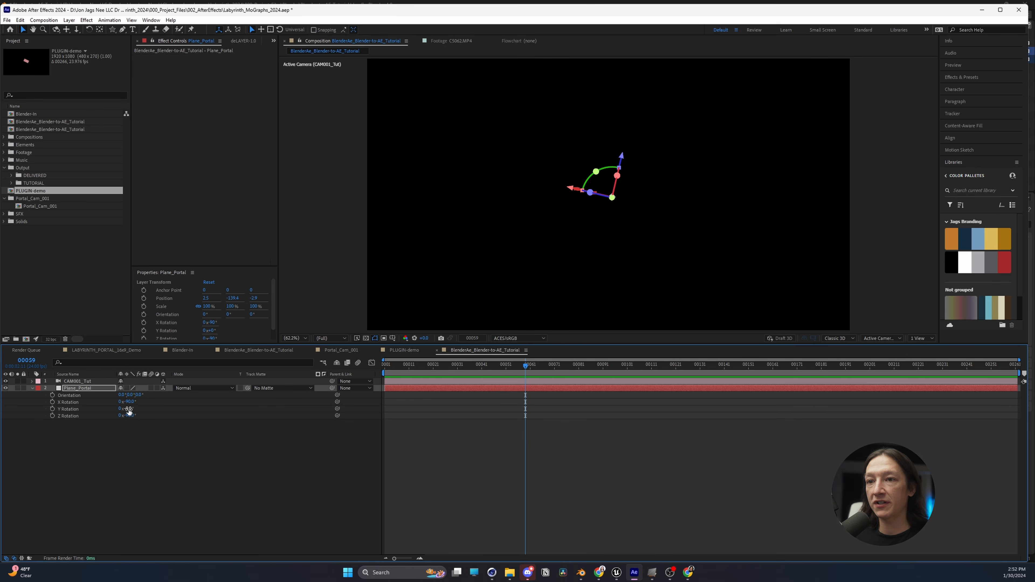
{"action": "left_click_drag", "start_coordinate": [129, 411], "coordinate": [151, 411]}
{"action": "left_click", "coordinate": [128, 408]}
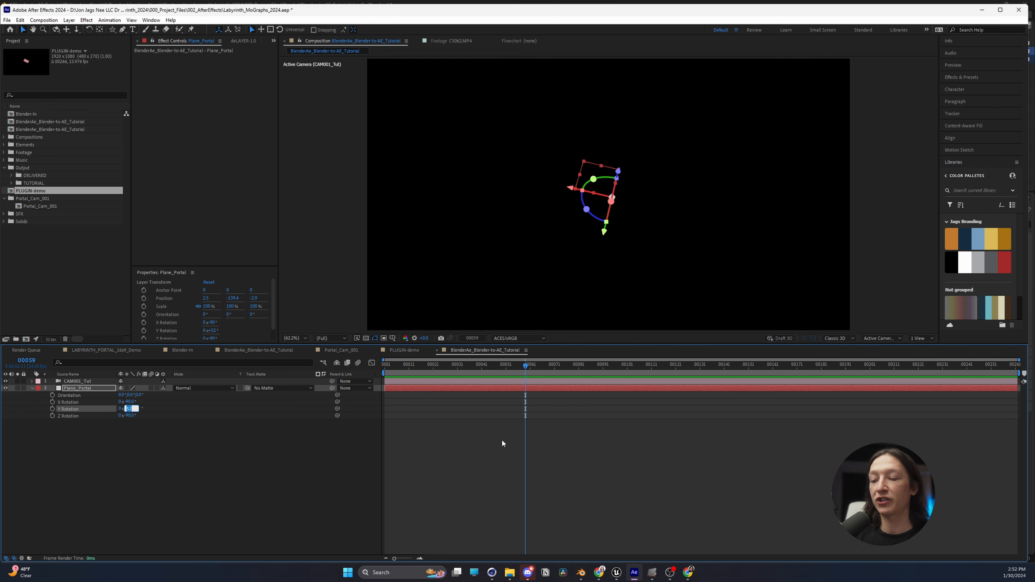
{"action": "type", "text": "90"}
{"action": "key", "text": "Return"}
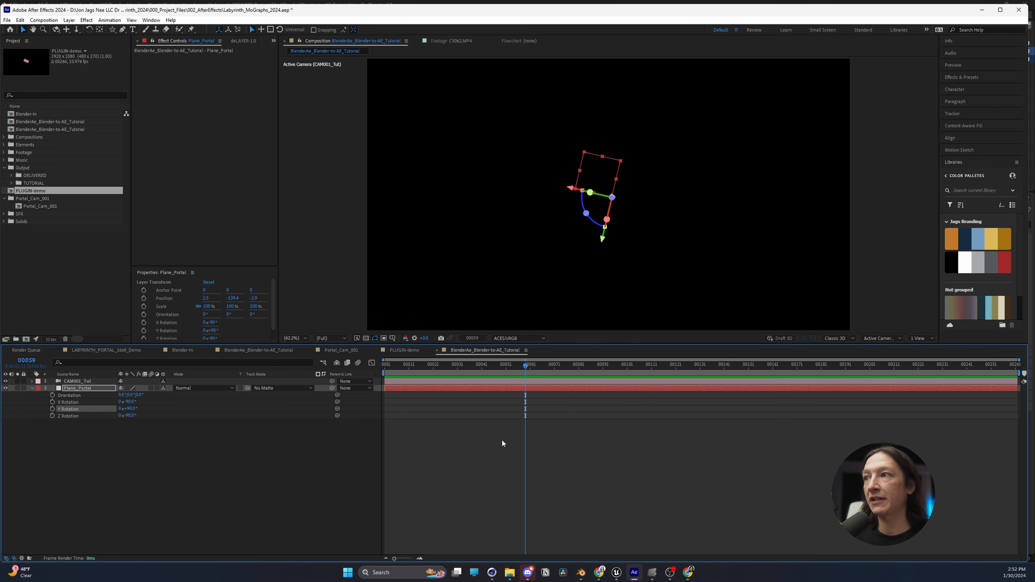
{"action": "left_click_drag", "start_coordinate": [532, 366], "coordinate": [883, 381]}
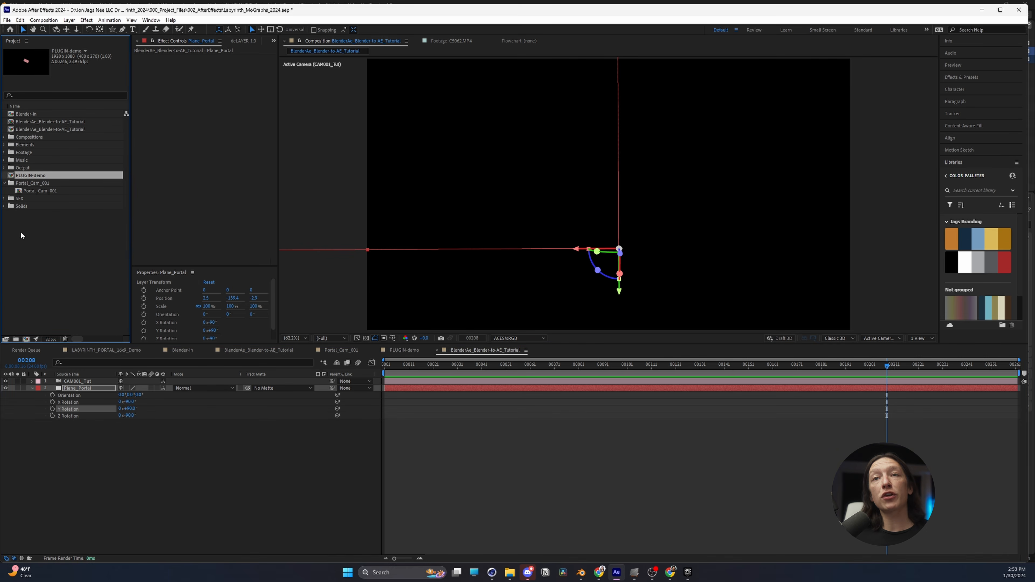
Create a new composition named TUTORIAL_portal-composite in the TUTORIAL folder inside Output.
{"action": "left_click", "coordinate": [56, 169]}
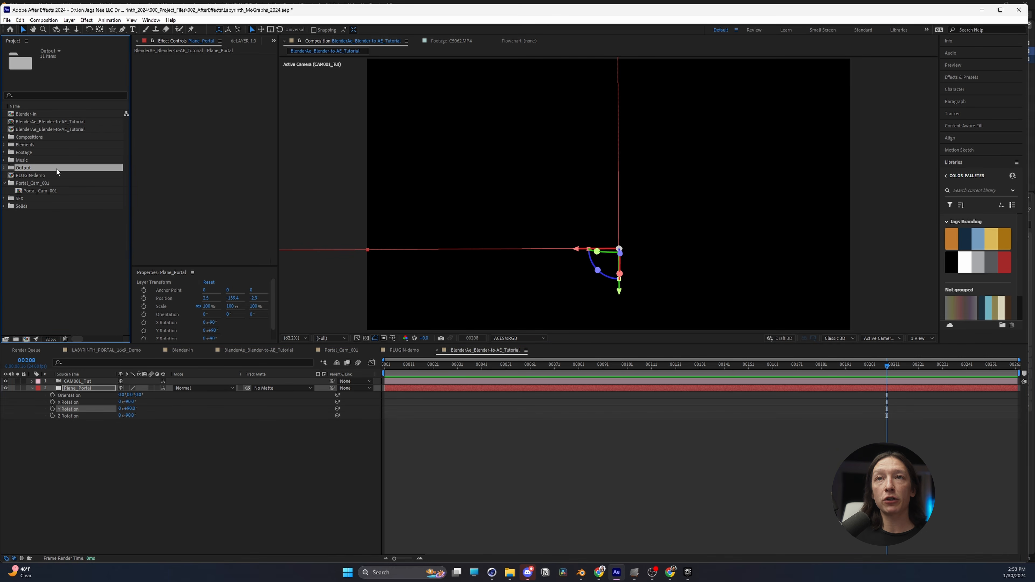
{"action": "left_click", "coordinate": [4, 168]}
{"action": "left_click", "coordinate": [34, 183]}
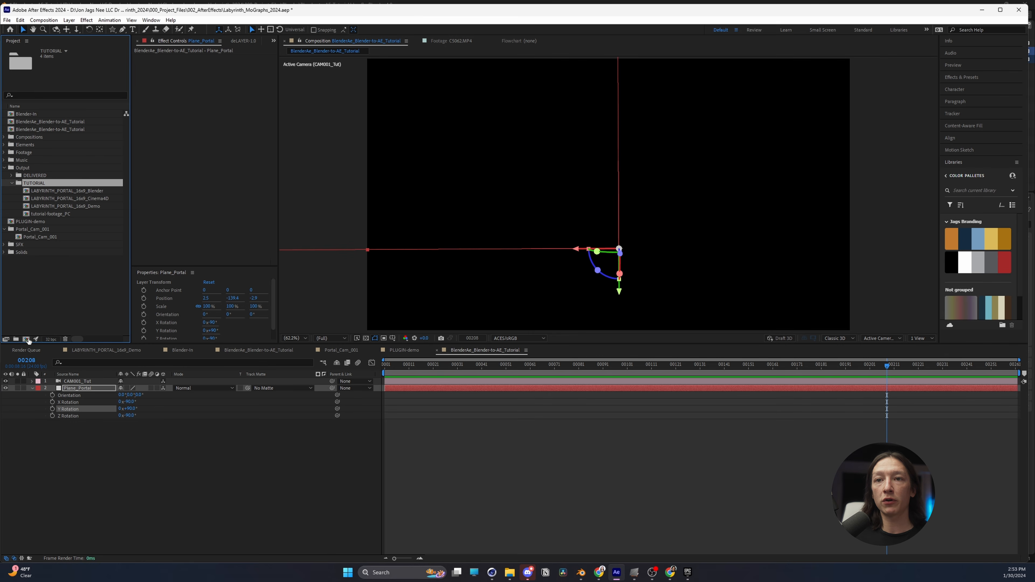
{"action": "key", "text": "ctrl+k"}
{"action": "type", "text": "TUTORIAL_"}
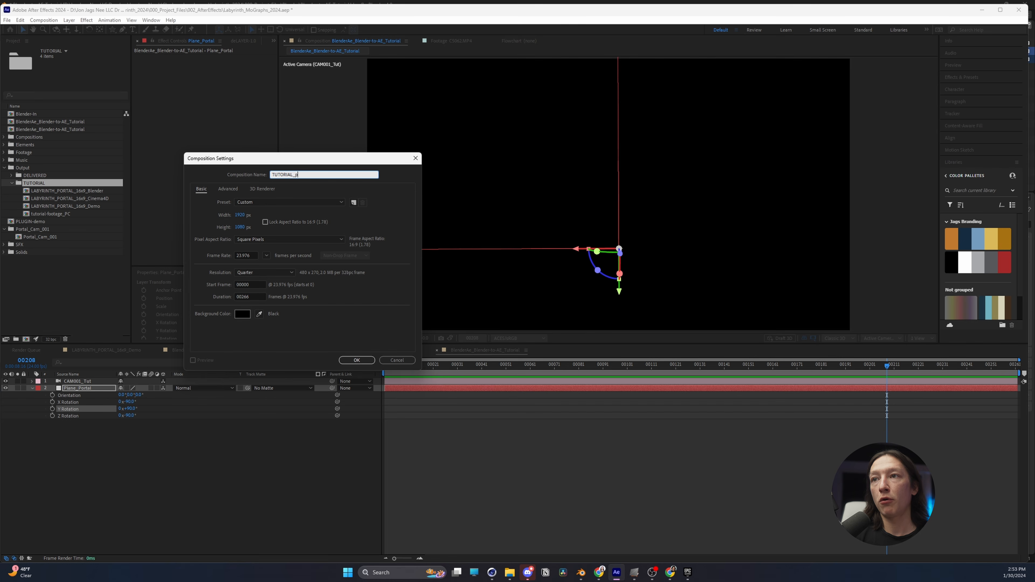
{"action": "type", "text": "portal-composite"}
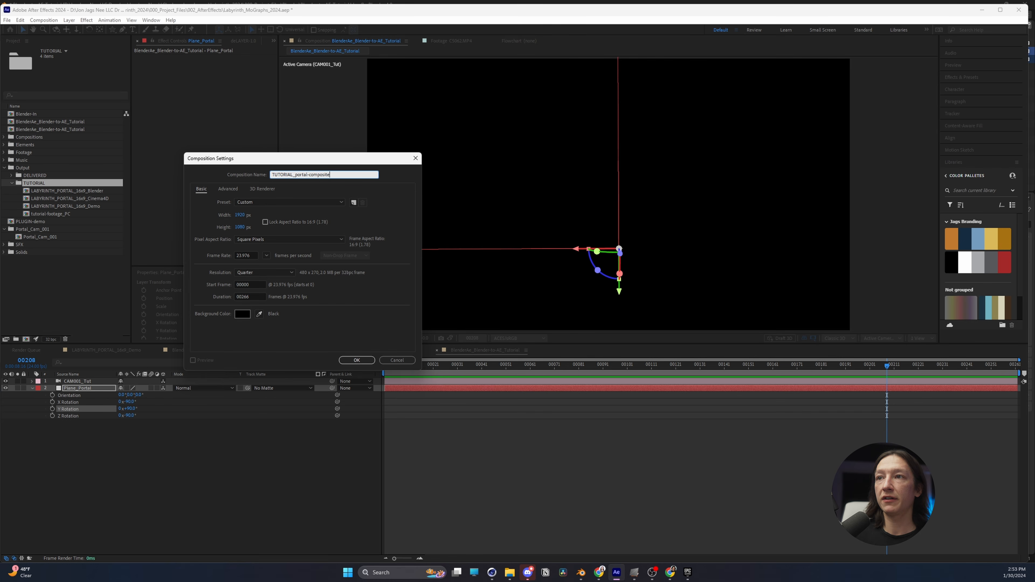
{"action": "key", "text": "Return"}
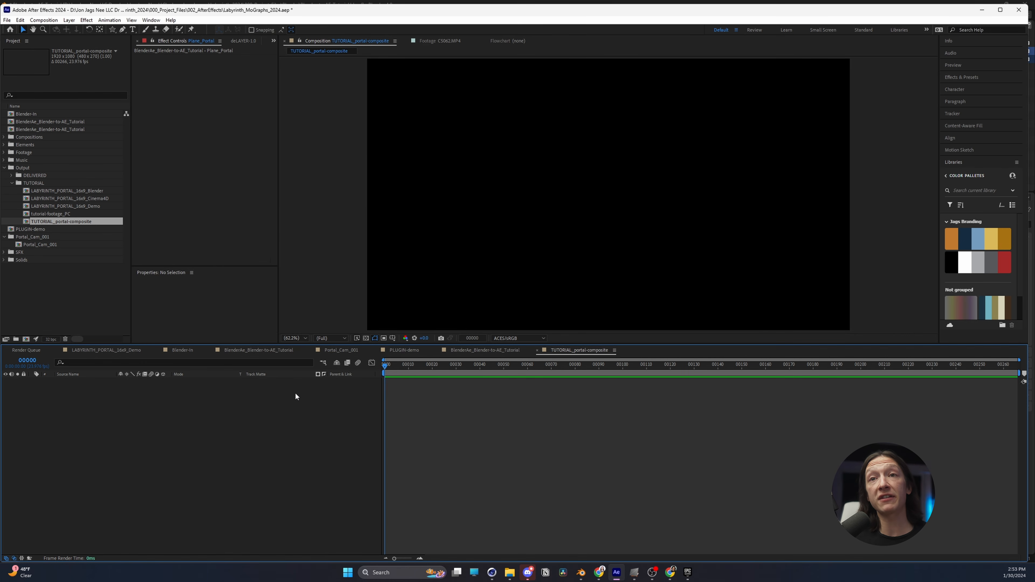
Import the LABYRINTH_SCENE01_TUT EXR files from 003_PRE-RENDERS/ue5/Scene01_Portal_Tutorial-for-Youtube as an OpenEXR sequence.
{"action": "left_click", "coordinate": [72, 274]}
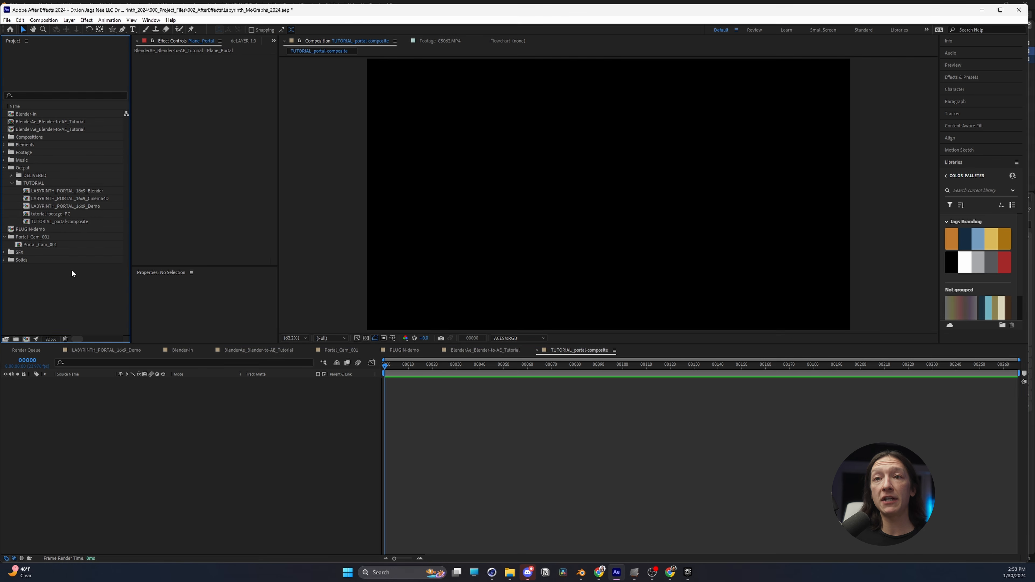
{"action": "key", "text": "ctrl+i"}
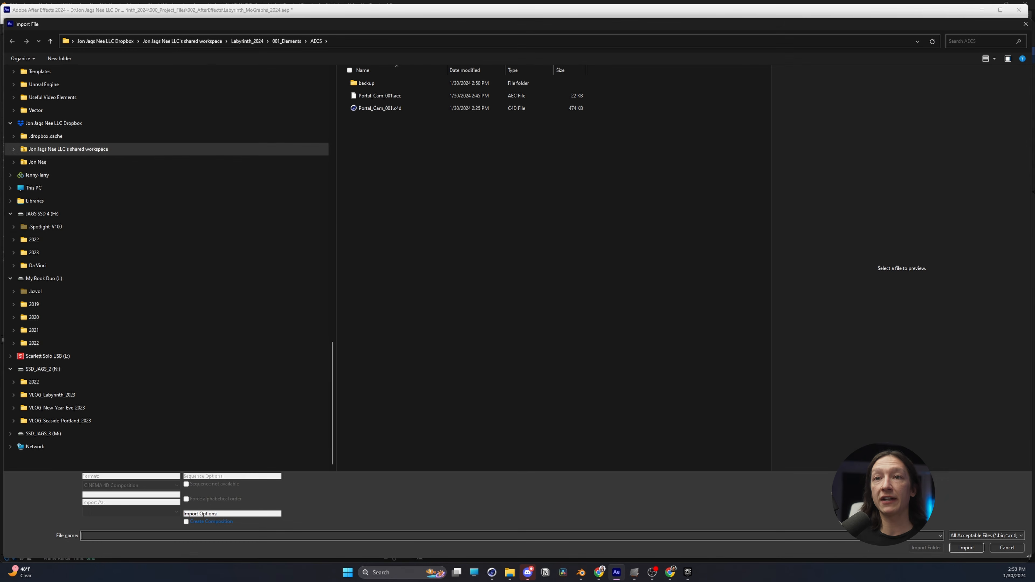
{"action": "left_click", "coordinate": [247, 41]}
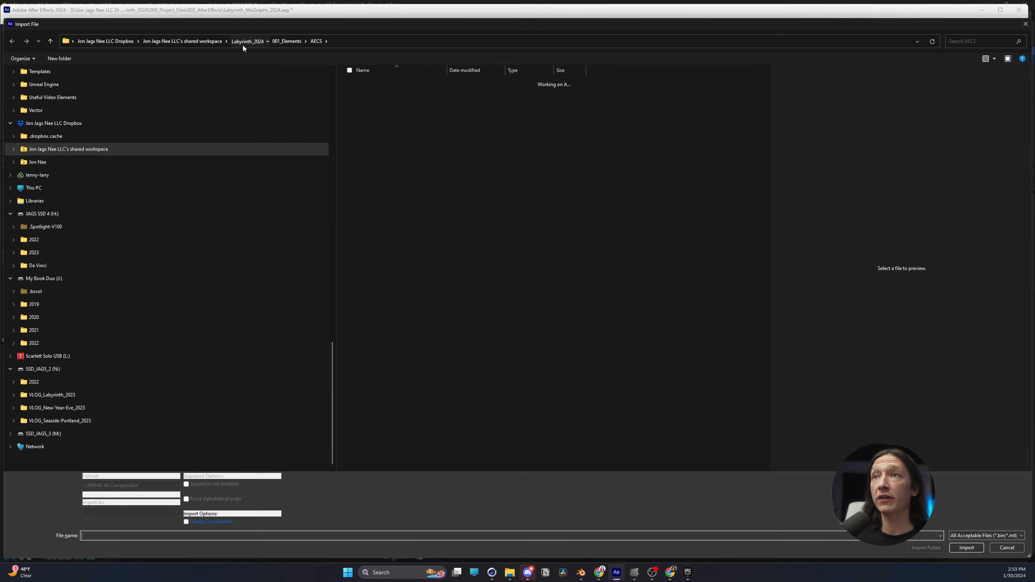
{"action": "double_click", "coordinate": [390, 108]}
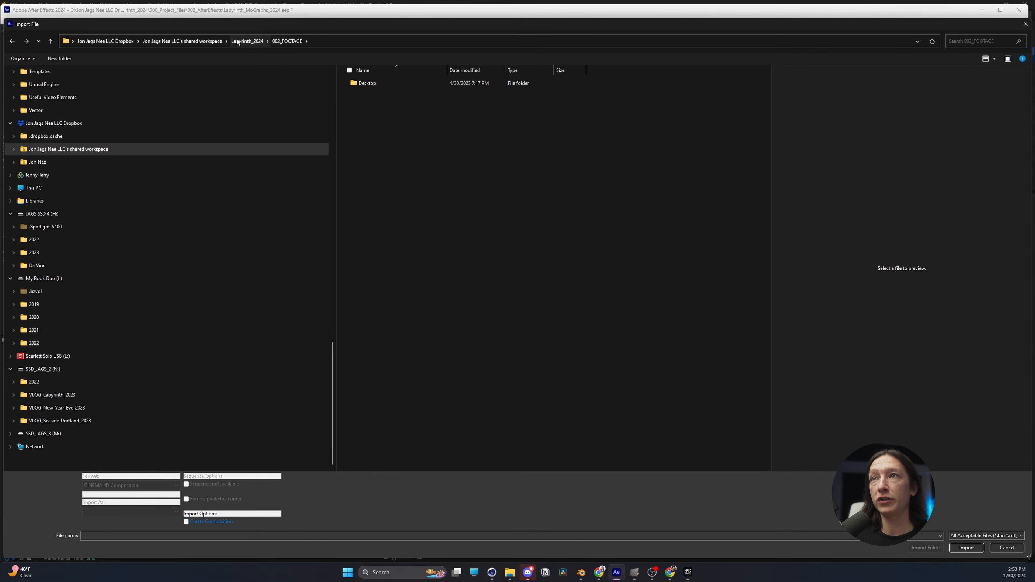
{"action": "left_click", "coordinate": [246, 41]}
{"action": "double_click", "coordinate": [379, 121]}
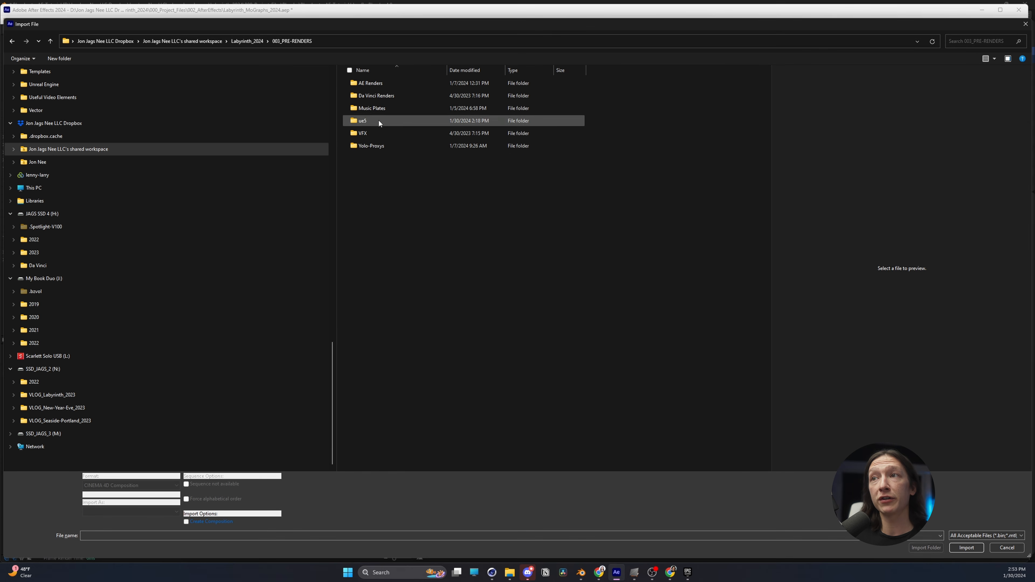
{"action": "double_click", "coordinate": [369, 118]}
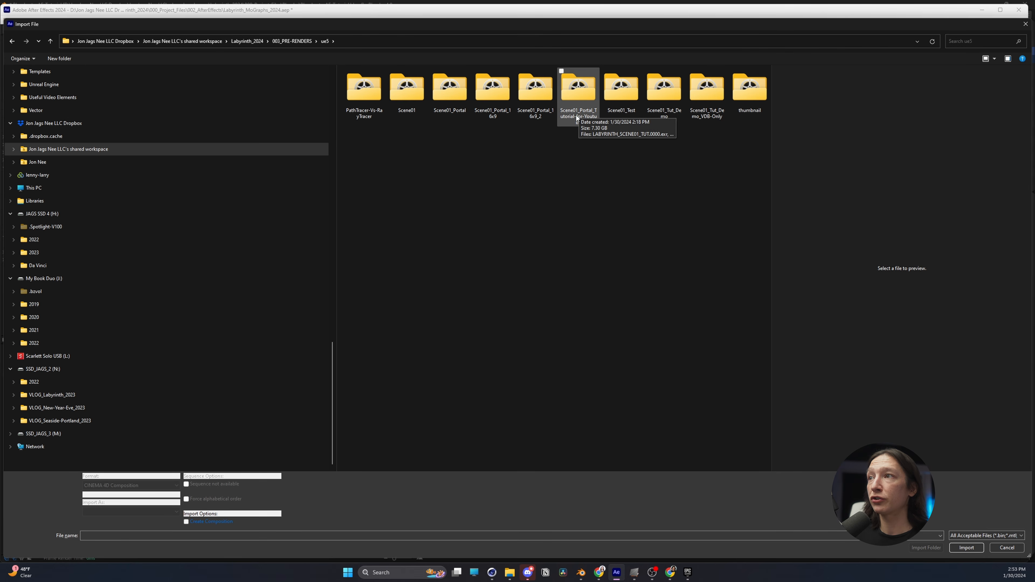
{"action": "double_click", "coordinate": [573, 93]}
{"action": "left_click", "coordinate": [364, 88]}
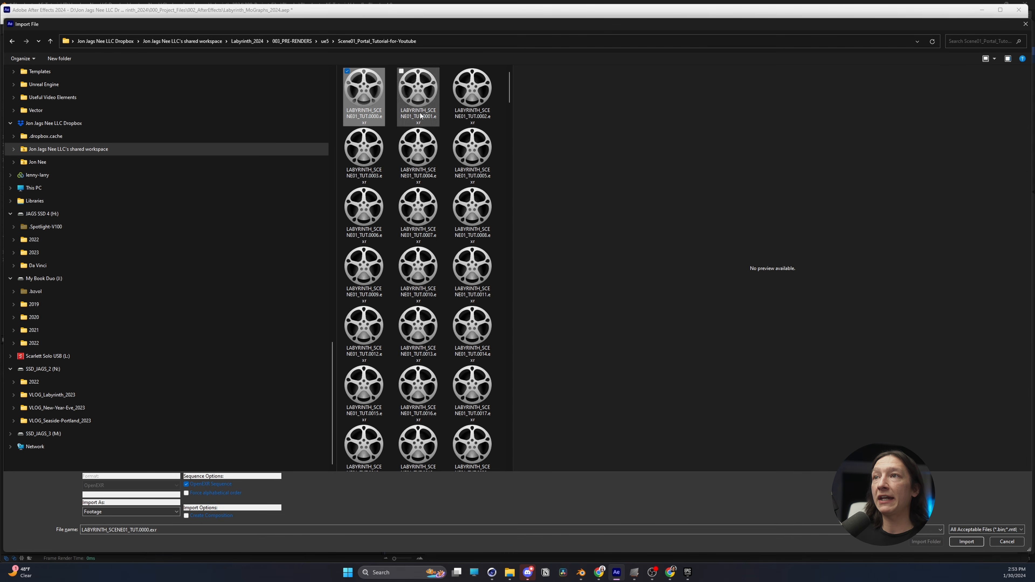
{"action": "left_click_drag", "start_coordinate": [512, 151], "coordinate": [673, 176]}
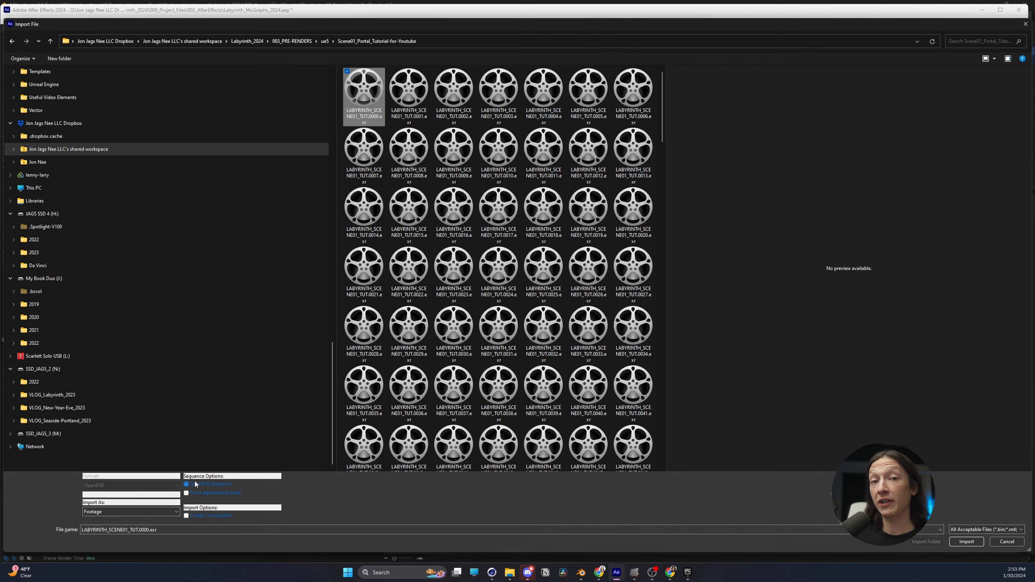
{"action": "left_click", "coordinate": [966, 541]}
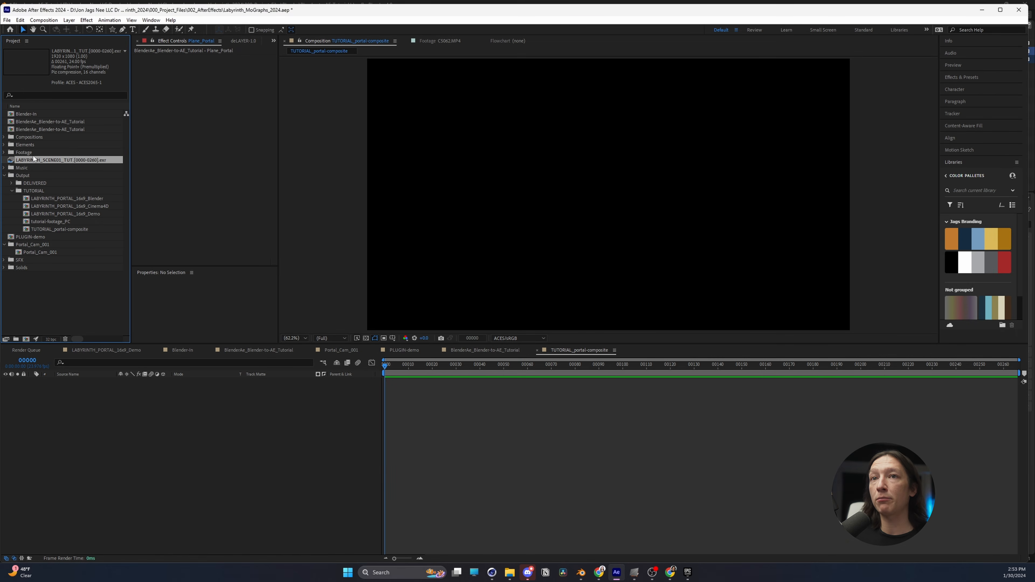
Add the LABYRINTH_SCENE01_TUT sequence to the TUTORIAL_portal-composite timeline, re-enable viewer refresh and preview the start of the shot.
{"action": "left_click_drag", "start_coordinate": [33, 161], "coordinate": [198, 441]}
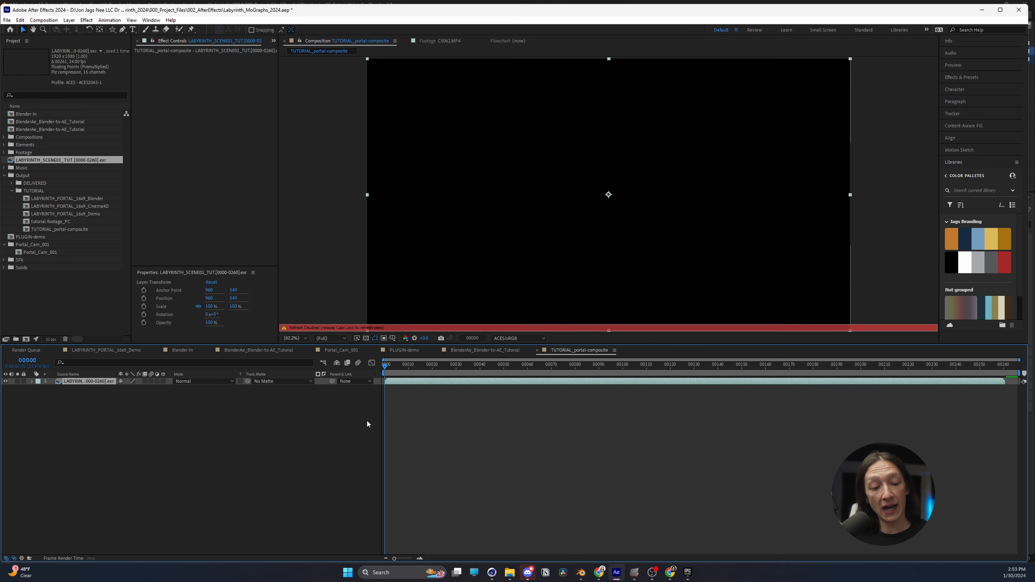
{"action": "key", "text": "Caps_Lock"}
{"action": "left_click_drag", "start_coordinate": [385, 366], "coordinate": [349, 383]}
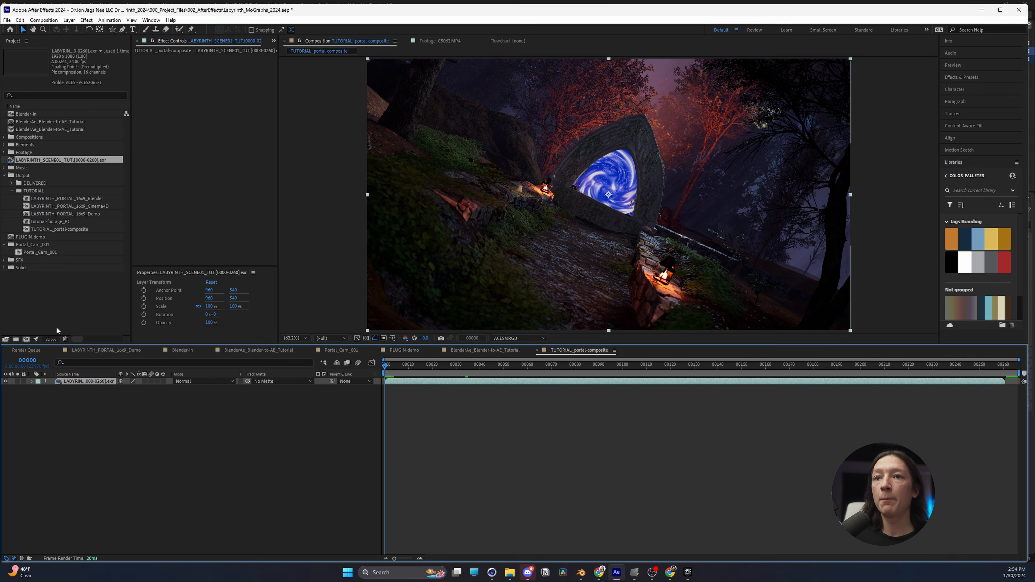
Review the project's color settings and set the EXR sequence's Override Media Color Space to Working Color Space - ACES - ACEScg.
{"action": "left_click", "coordinate": [56, 339]}
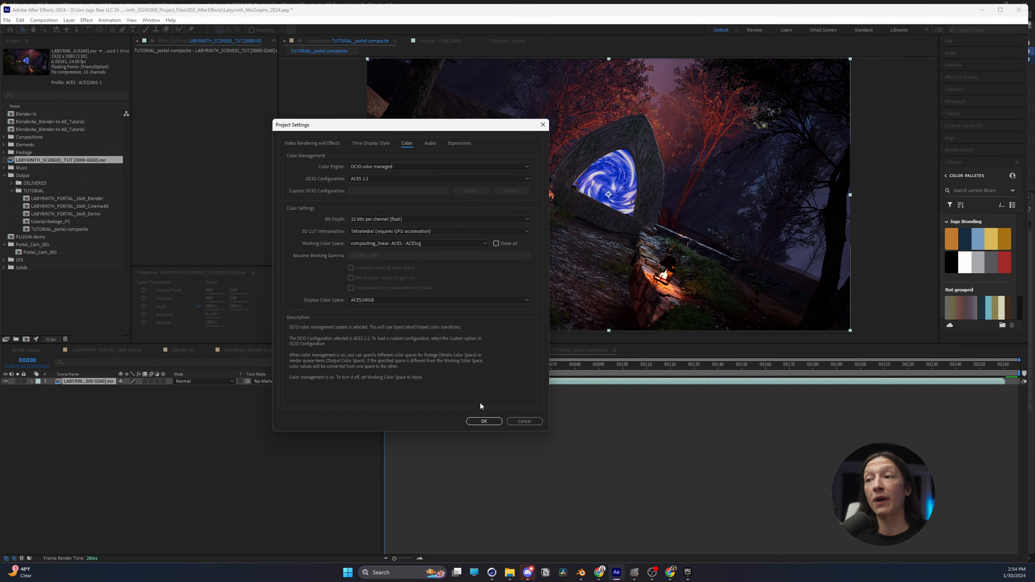
{"action": "left_click", "coordinate": [487, 422]}
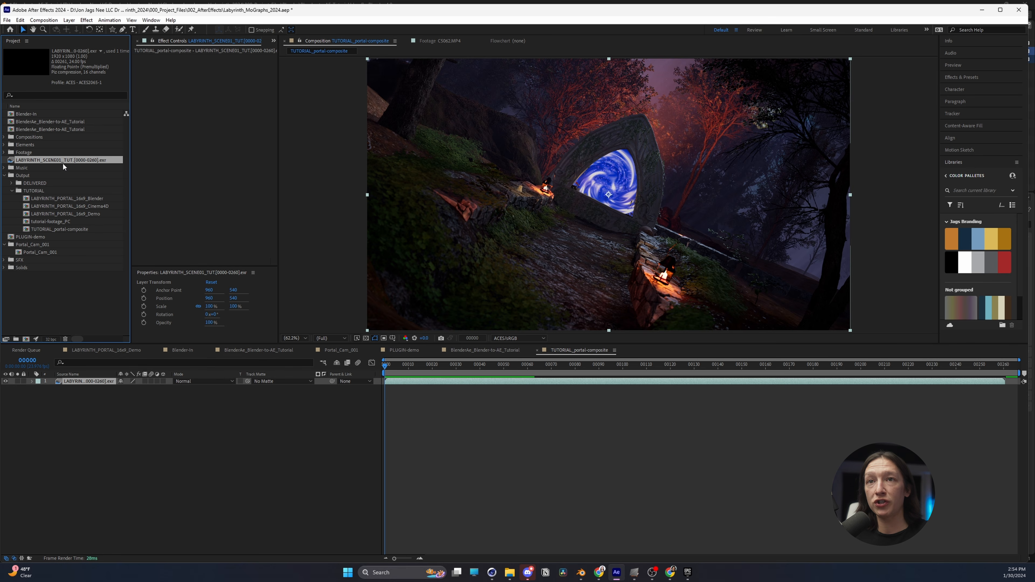
{"action": "key", "text": "ctrl+alt+g"}
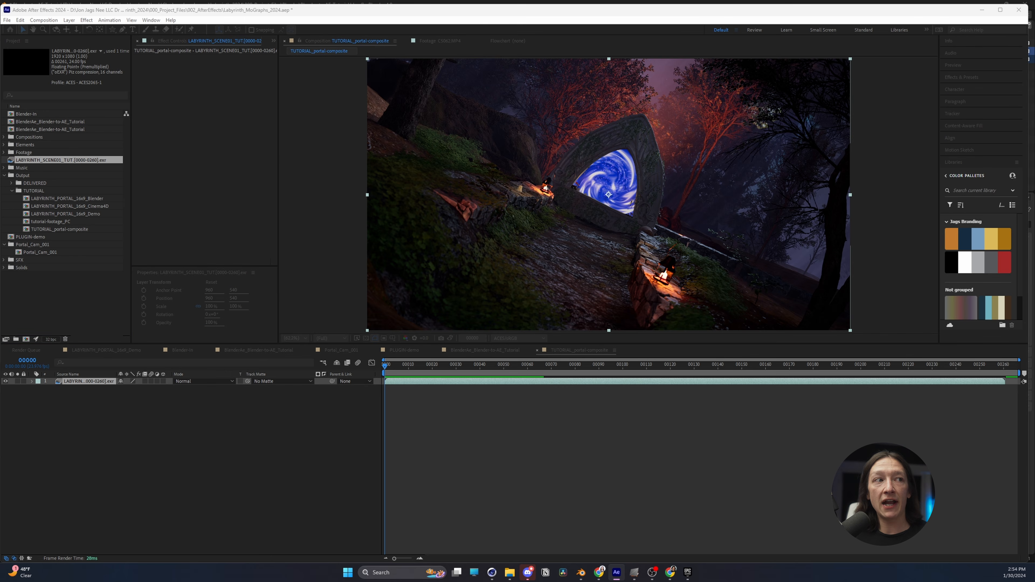
{"action": "left_click", "coordinate": [225, 145]}
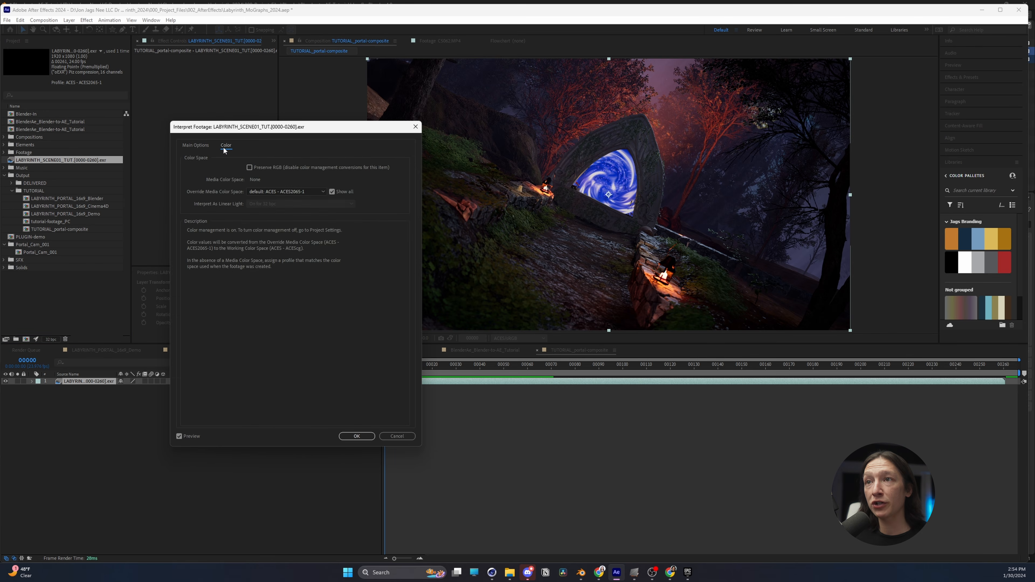
{"action": "left_click", "coordinate": [290, 191]}
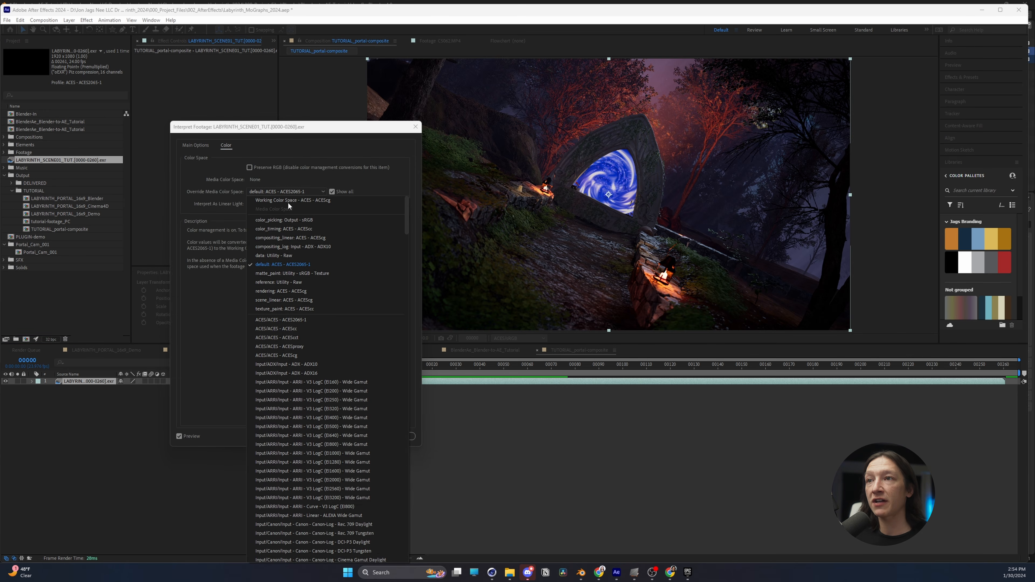
{"action": "left_click", "coordinate": [285, 200]}
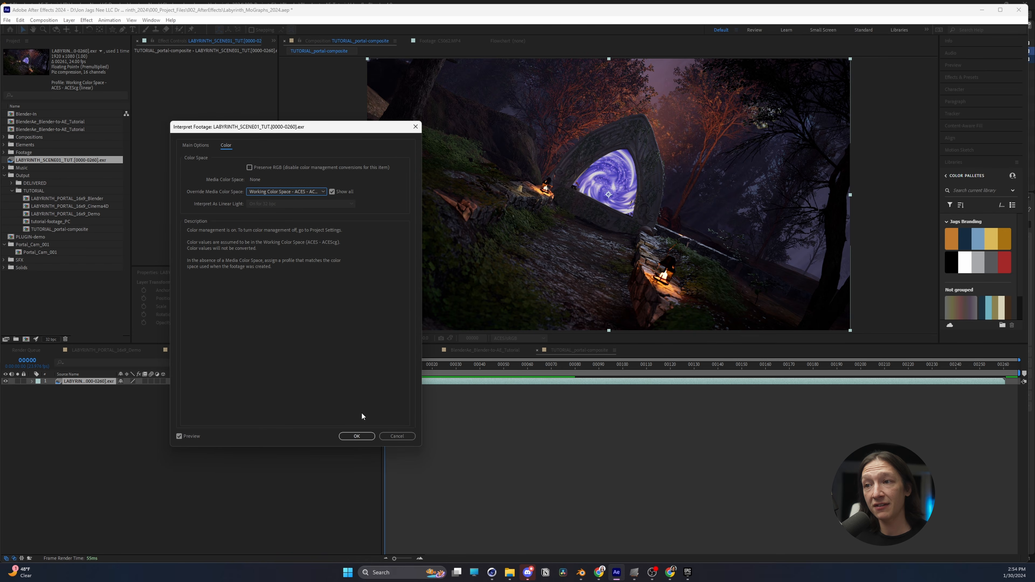
{"action": "left_click", "coordinate": [356, 435]}
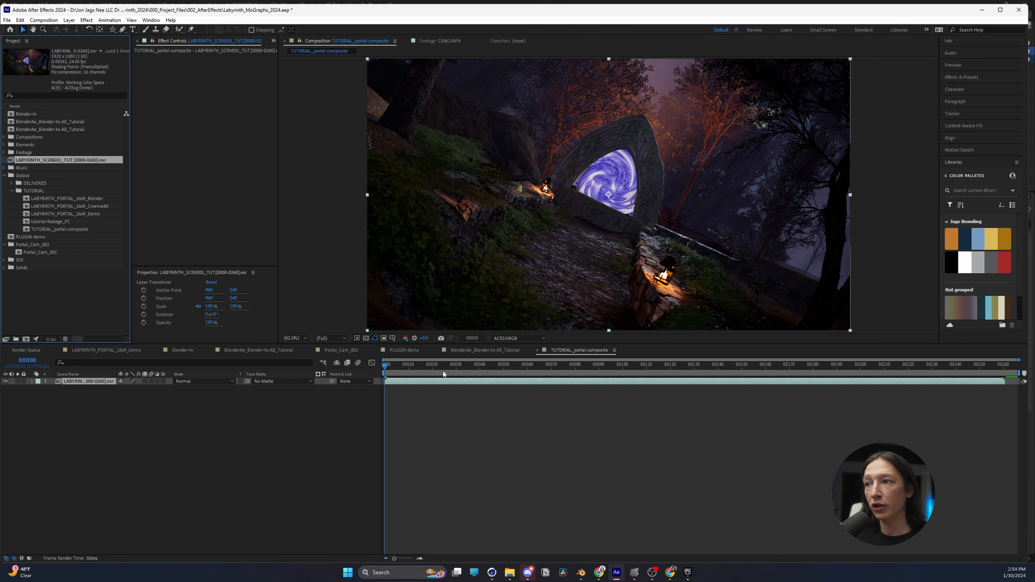
Scrub to frame 38, rename the EXR sequence layer PORTAL-SHOT and duplicate it.
{"action": "left_click_drag", "start_coordinate": [442, 367], "coordinate": [475, 365]}
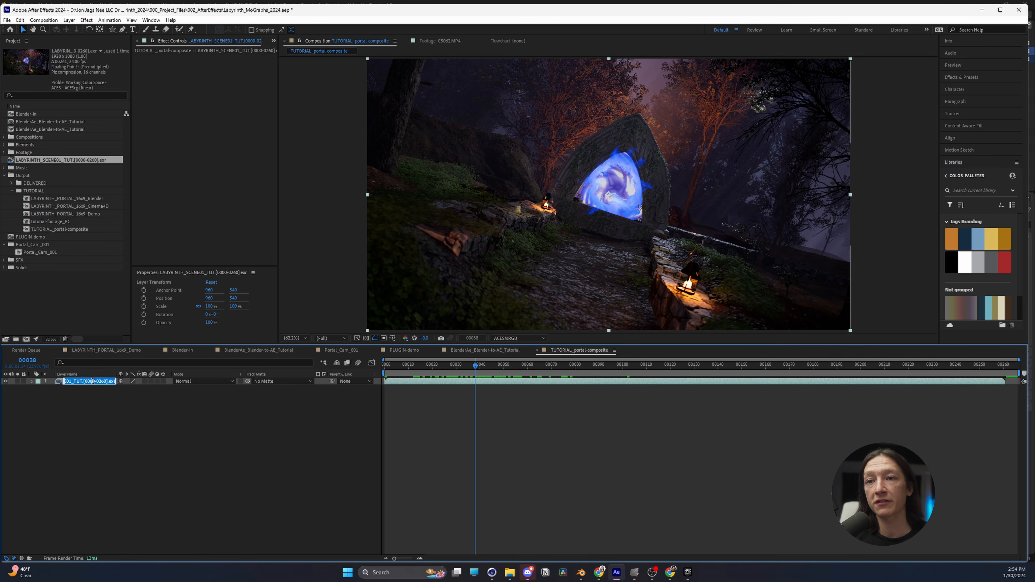
{"action": "type", "text": "PORTAL-SHOT"}
{"action": "key", "text": "Return"}
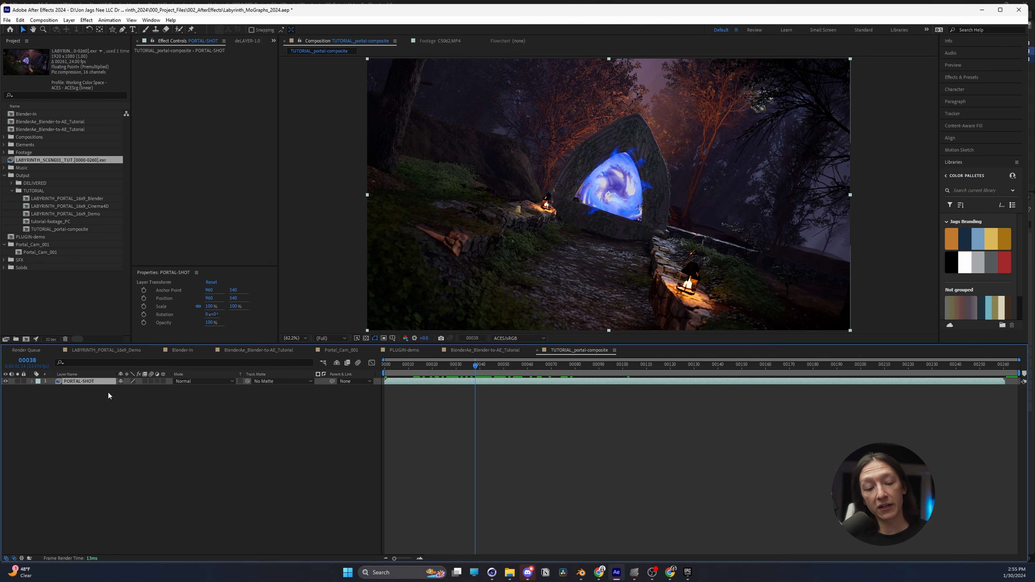
{"action": "key", "text": "ctrl+d"}
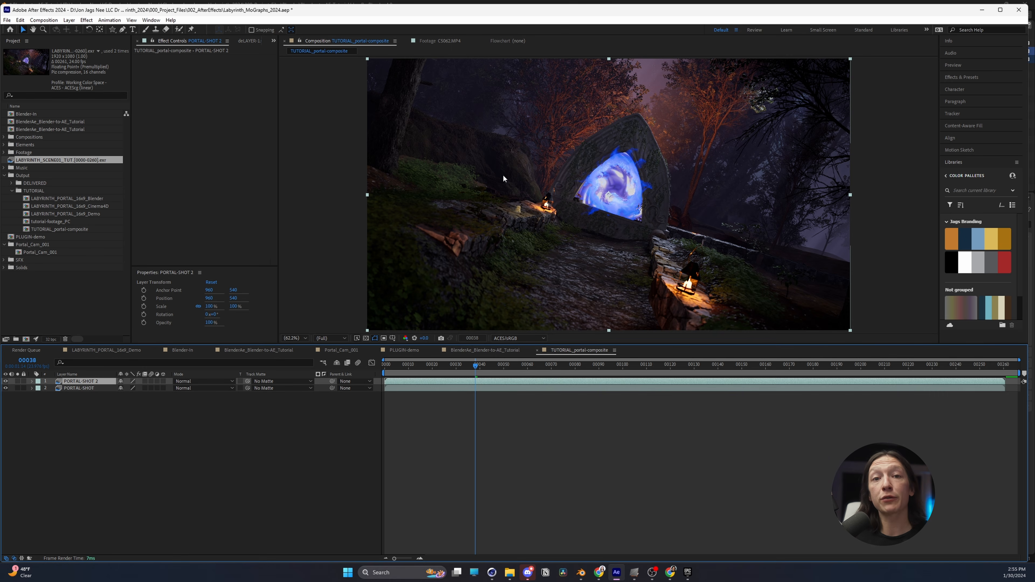
Find the Cryptomatte effect by searching for "cryp" and apply it to the PORTAL-SHOT 2 layer.
{"action": "left_click", "coordinate": [999, 13]}
{"action": "left_click", "coordinate": [967, 69]}
{"action": "left_click", "coordinate": [965, 81]}
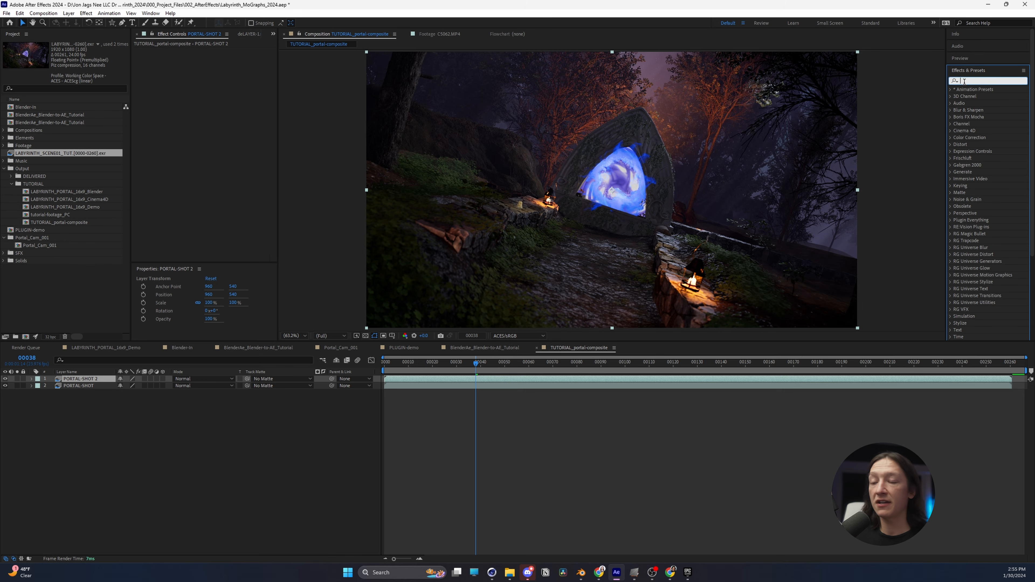
{"action": "type", "text": "cryp"}
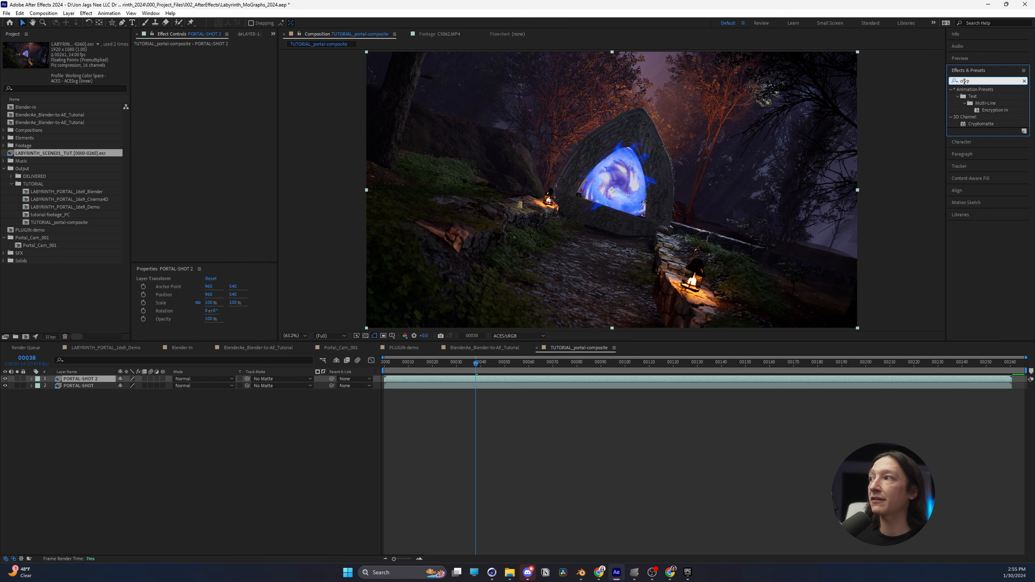
{"action": "left_click_drag", "start_coordinate": [980, 123], "coordinate": [81, 380]}
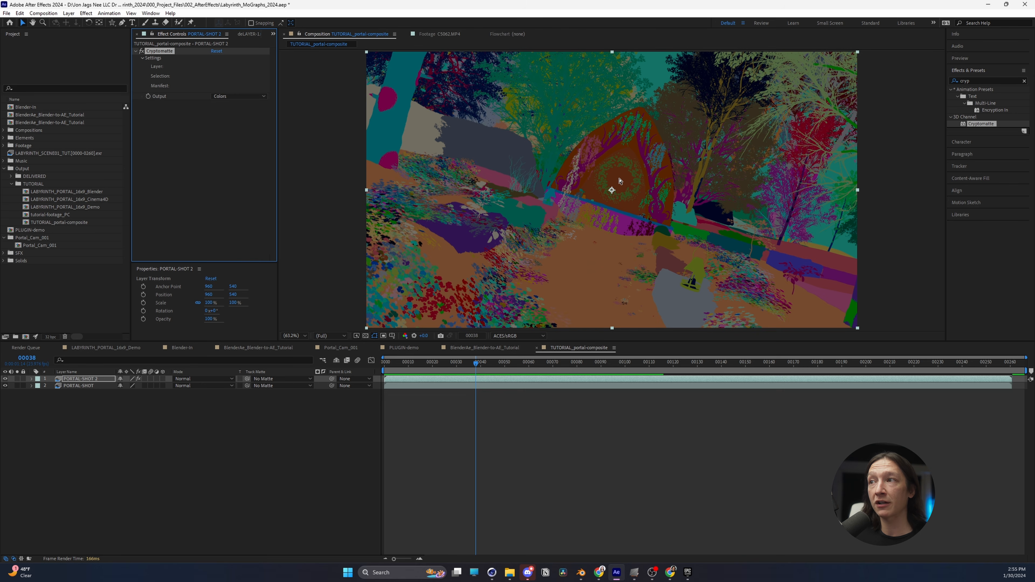
Pick both matte regions inside the portal opening for Cryptomatte and set its Output to Matted RGBA.
{"action": "left_click", "coordinate": [619, 181]}
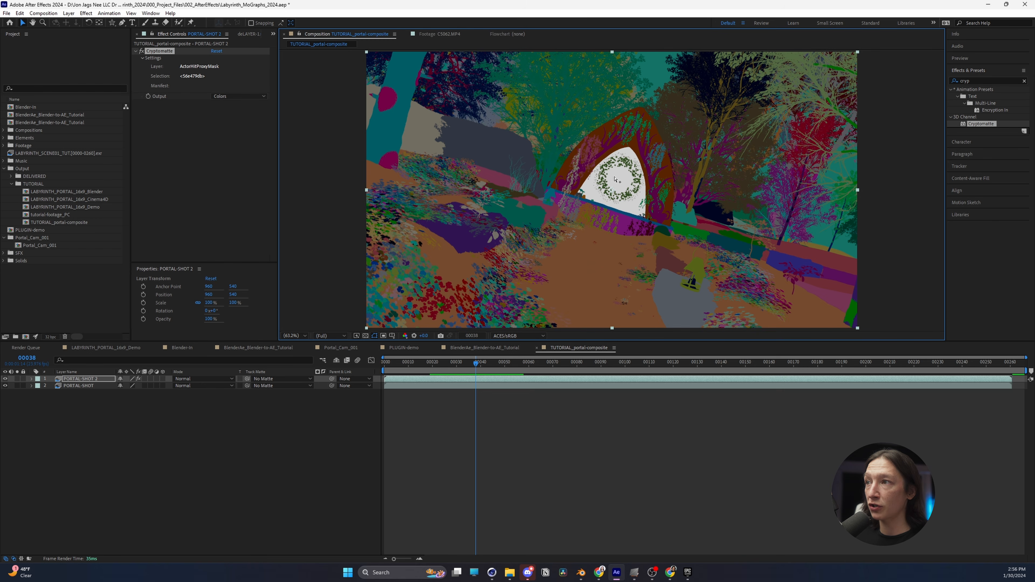
{"action": "left_click", "coordinate": [628, 163], "text": "shift"}
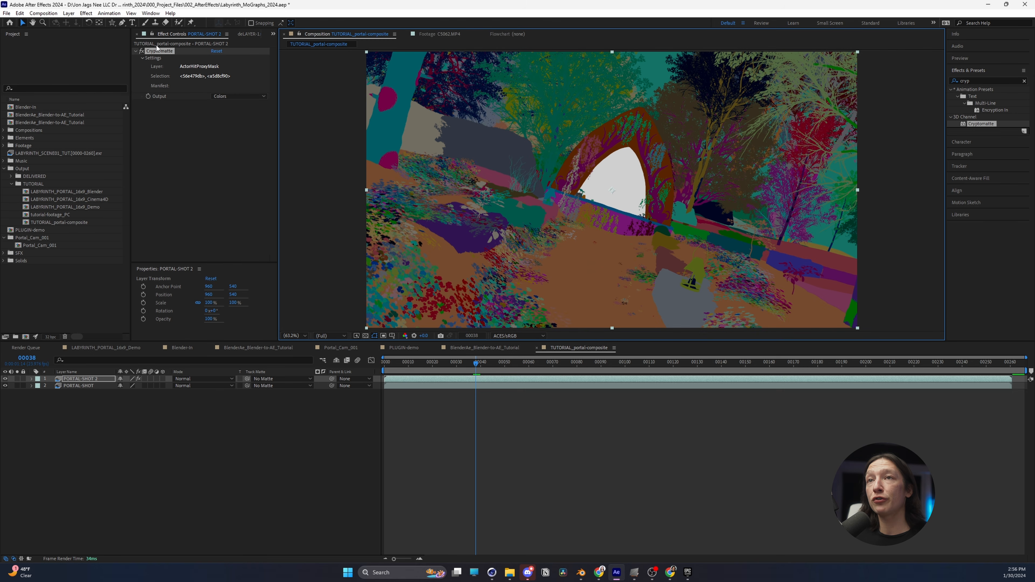
{"action": "left_click", "coordinate": [251, 97]}
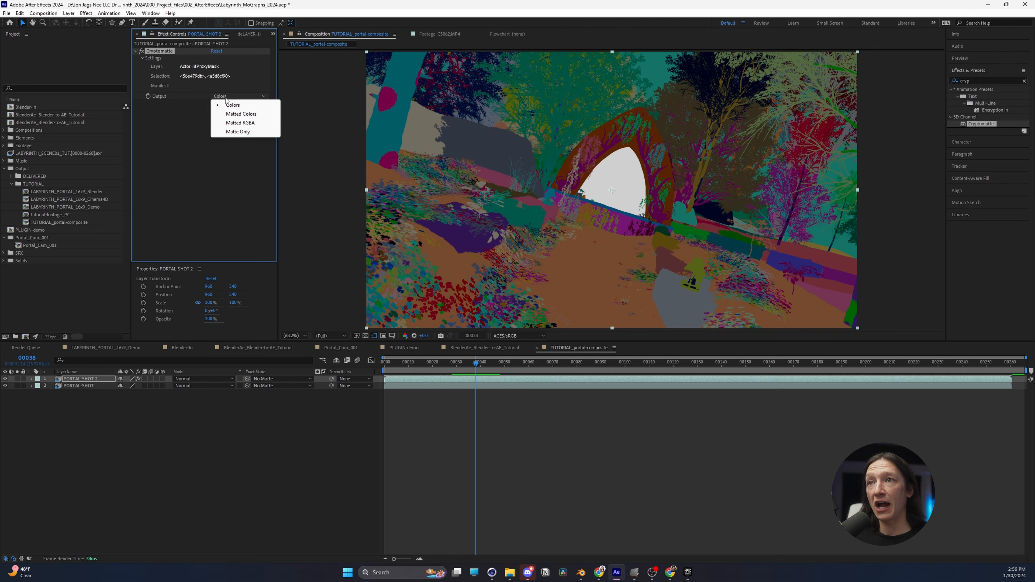
{"action": "left_click", "coordinate": [244, 123]}
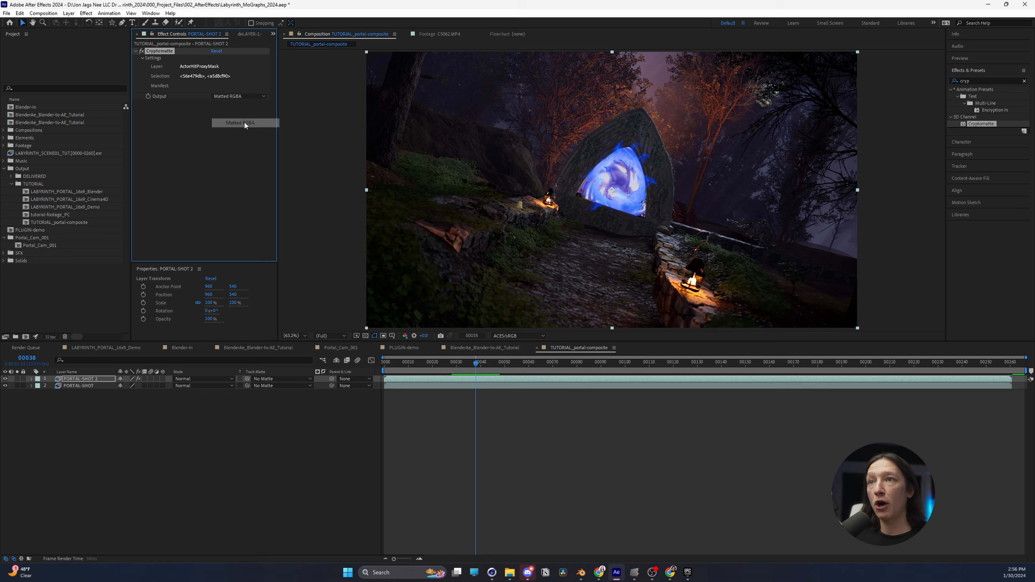
Solo the PORTAL-SHOT 2 layer and check its portal cutout across the timeline and against the transparency grid.
{"action": "left_click", "coordinate": [17, 379]}
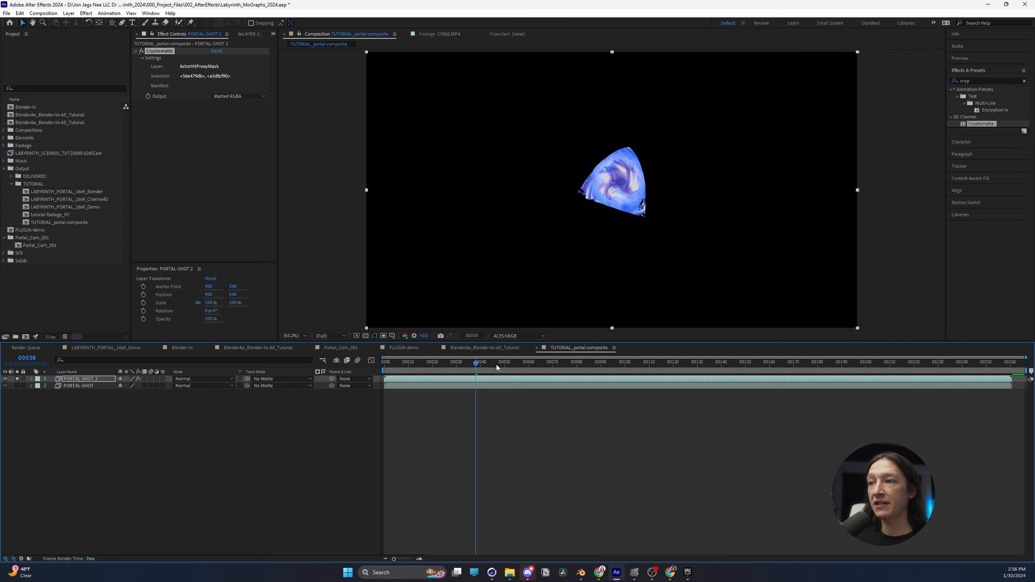
{"action": "left_click_drag", "start_coordinate": [496, 365], "coordinate": [618, 391]}
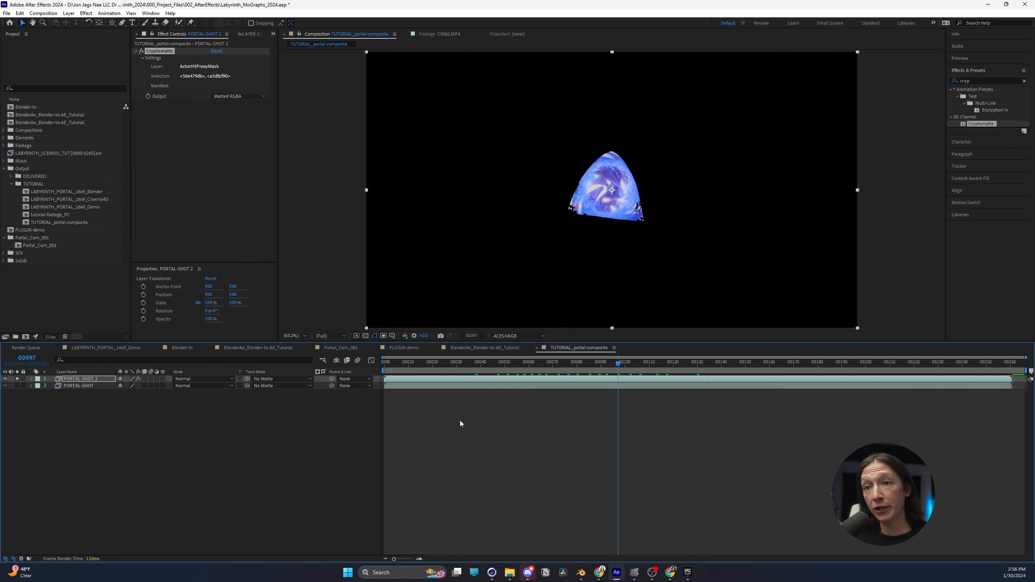
{"action": "left_click", "coordinate": [367, 337]}
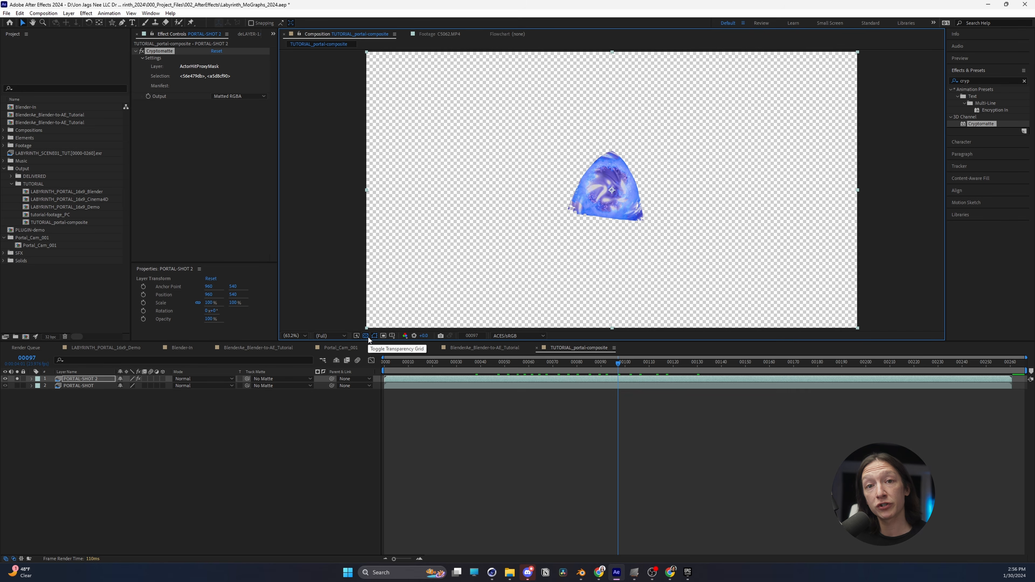
{"action": "left_click", "coordinate": [367, 337]}
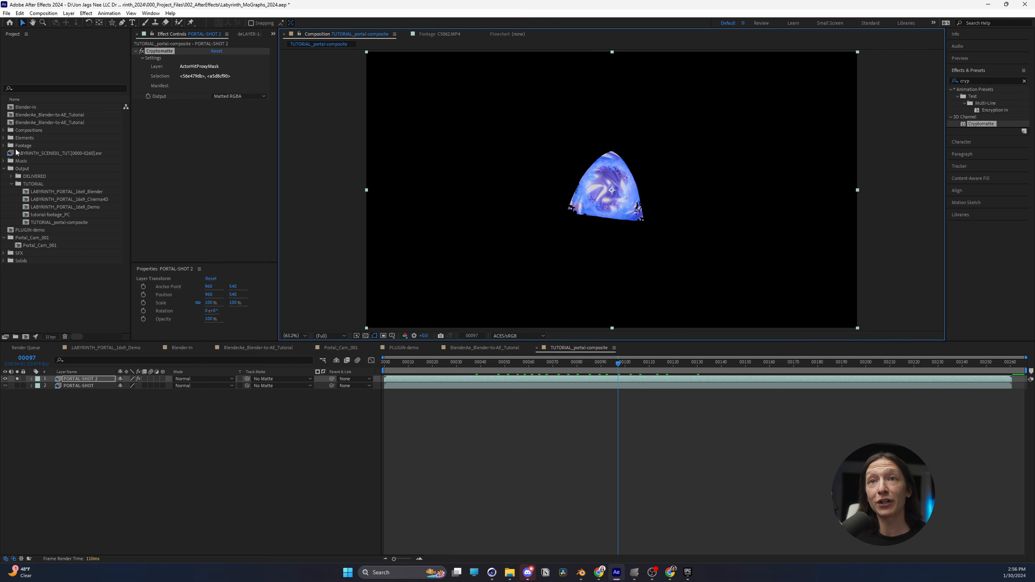
Rename the PORTAL-SHOT 2 layer as PORTAL-MATTE.
{"action": "left_click", "coordinate": [46, 216]}
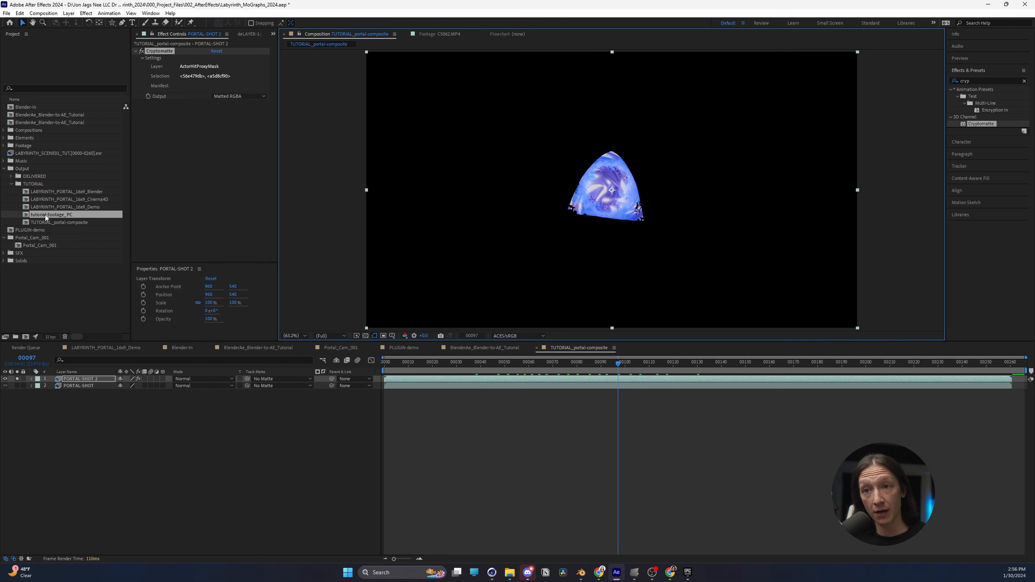
{"action": "left_click", "coordinate": [45, 215]}
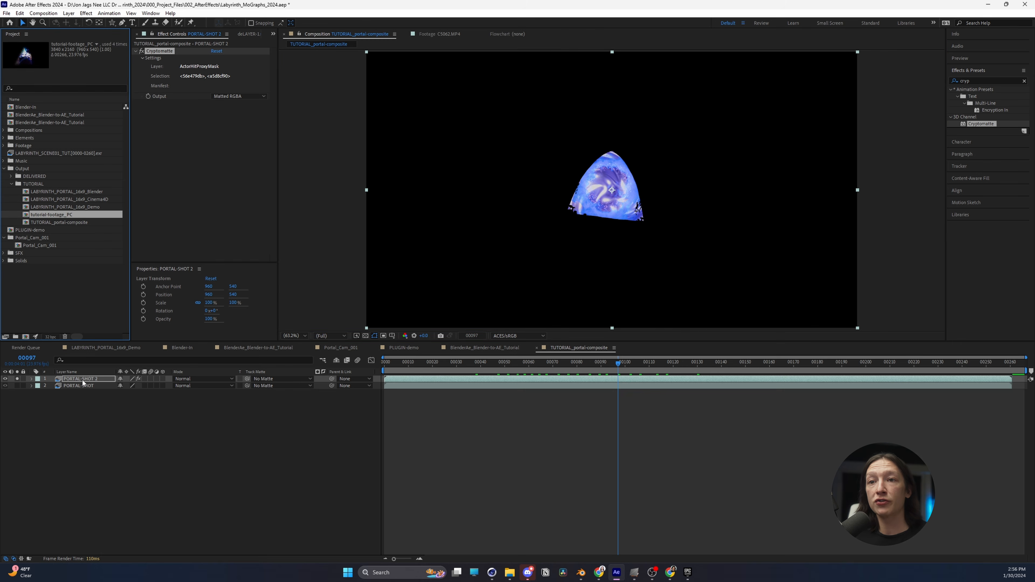
{"action": "left_click", "coordinate": [84, 379]}
{"action": "key", "text": "Return"}
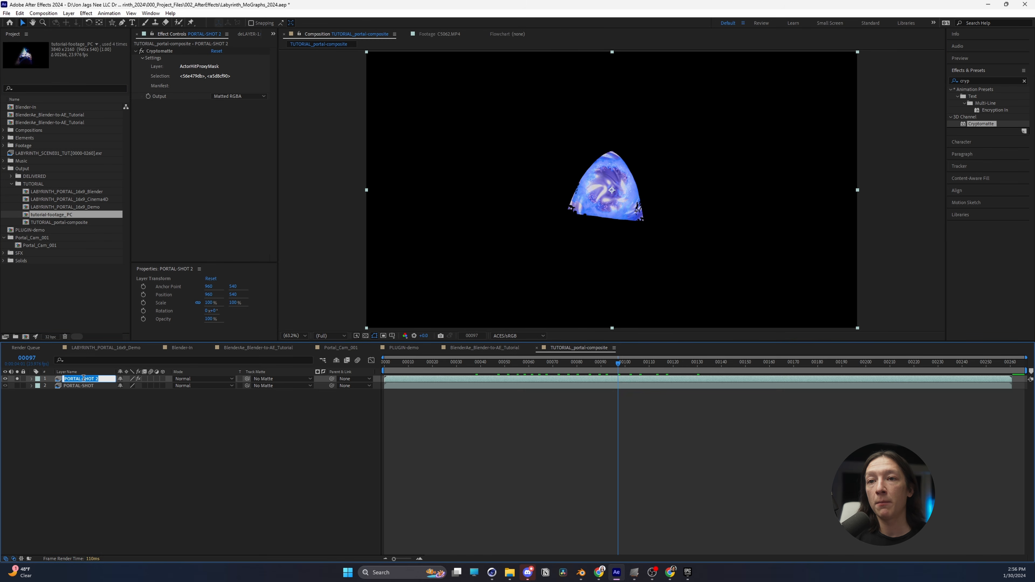
{"action": "type", "text": "PORTAL-MATTE"}
{"action": "key", "text": "Return"}
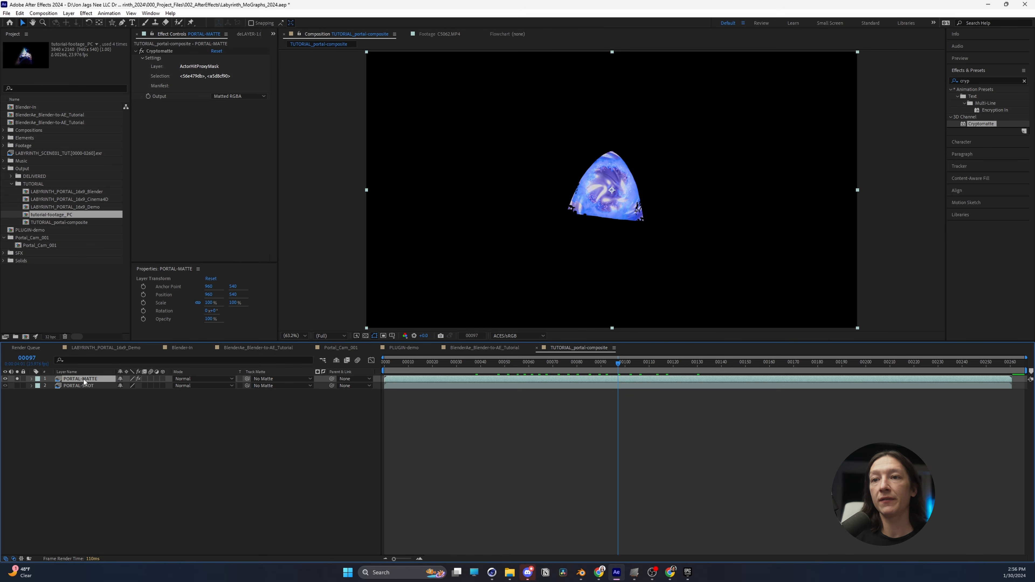
Move the PORTAL-MATTE layer below PORTAL-SHOT and give it the Sandstone label color.
{"action": "left_click_drag", "start_coordinate": [93, 381], "coordinate": [43, 389]}
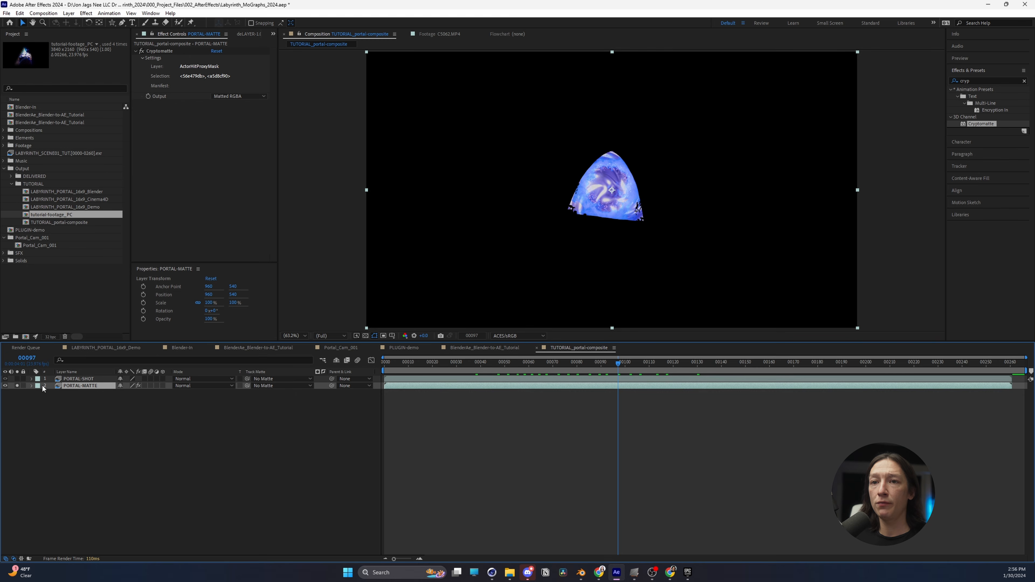
{"action": "left_click", "coordinate": [36, 386]}
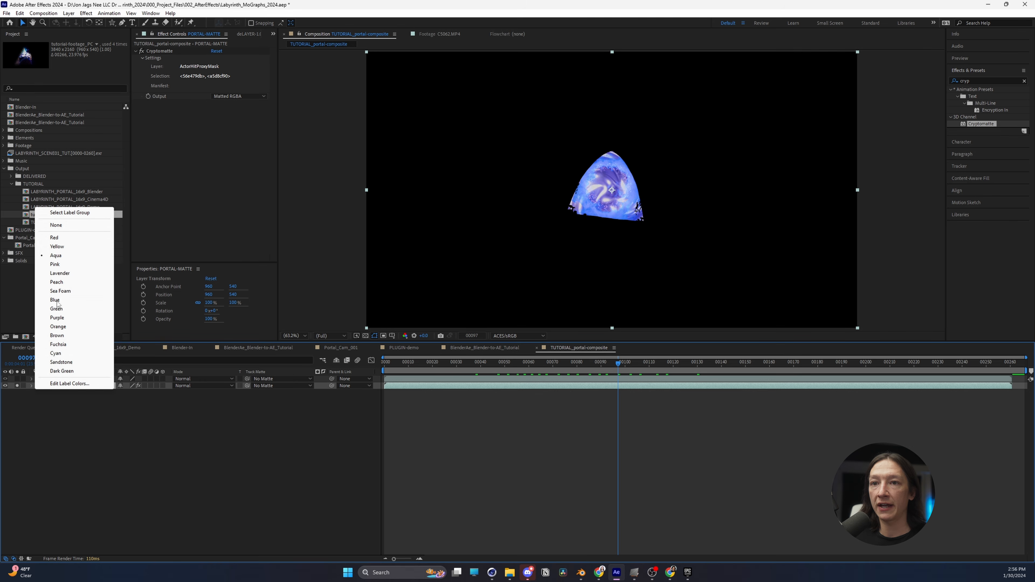
{"action": "left_click", "coordinate": [61, 362]}
{"action": "left_click", "coordinate": [303, 483]}
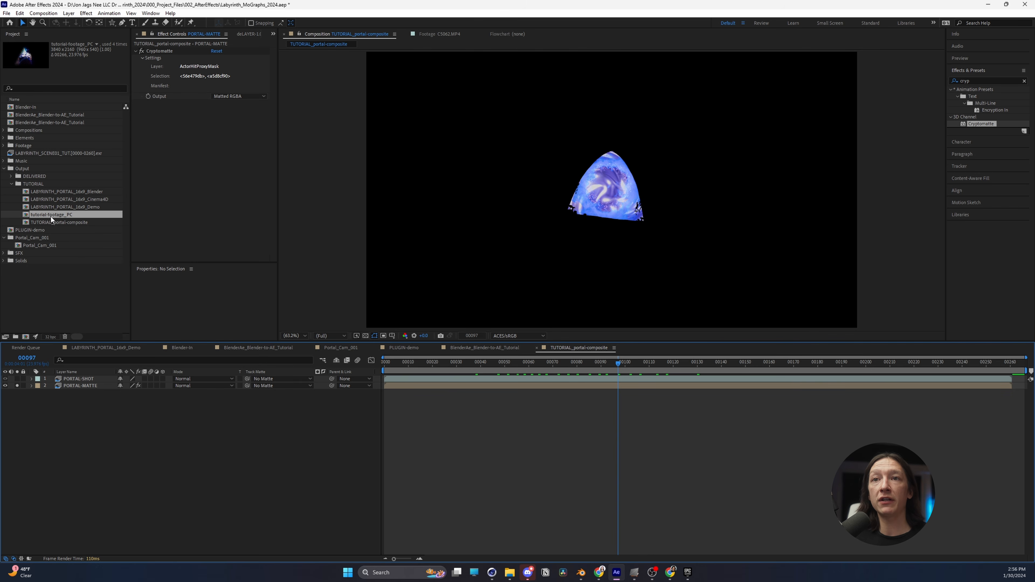
Add tutorial-footage_PC as the top layer, use PORTAL-MATTE as its track matte, and view it unsoloed over the portal shot.
{"action": "left_click_drag", "start_coordinate": [60, 217], "coordinate": [81, 380]}
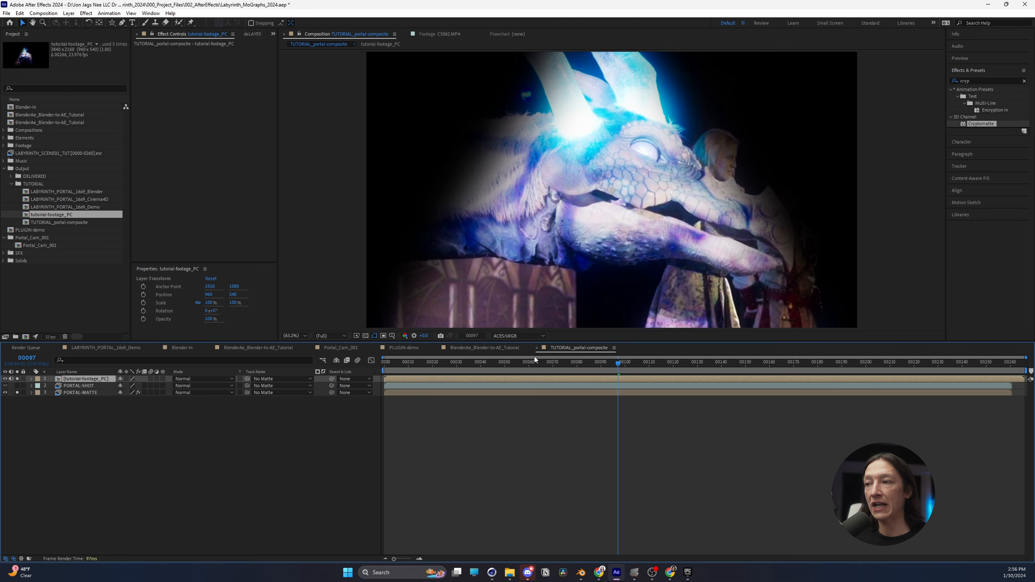
{"action": "left_click_drag", "start_coordinate": [534, 357], "coordinate": [382, 362]}
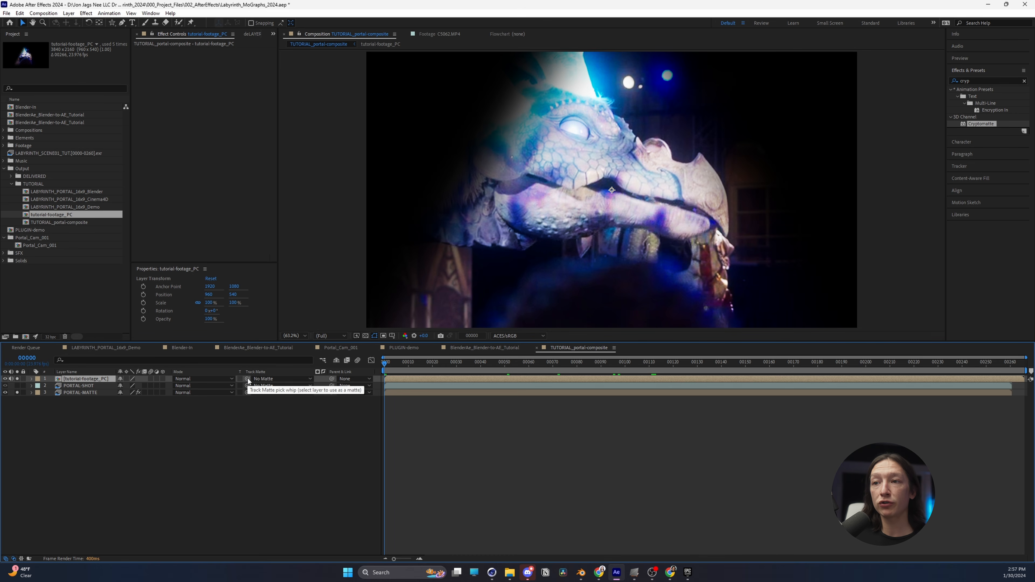
{"action": "left_click_drag", "start_coordinate": [248, 380], "coordinate": [70, 393]}
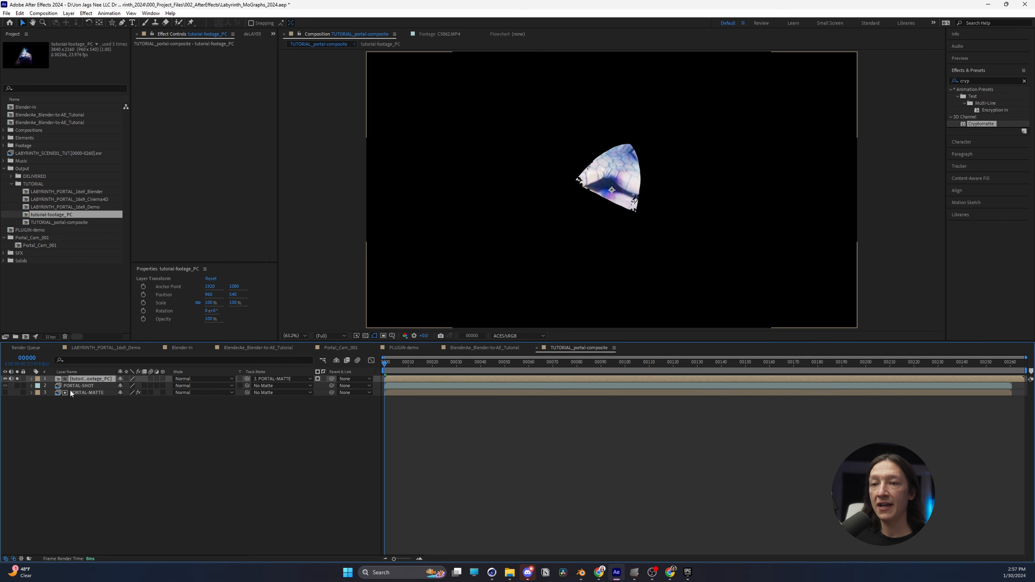
{"action": "left_click_drag", "start_coordinate": [413, 362], "coordinate": [485, 356]}
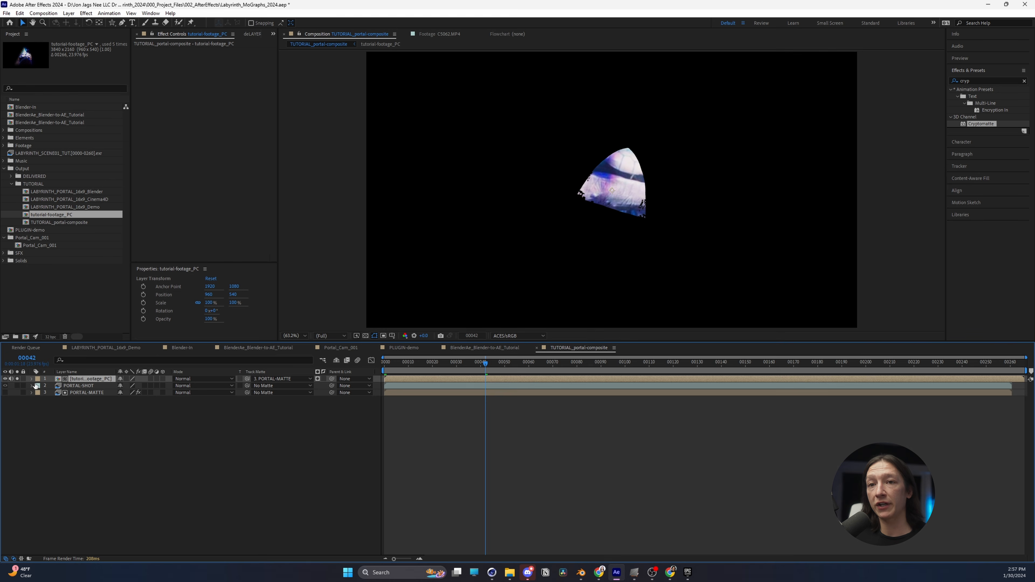
{"action": "left_click", "coordinate": [17, 378]}
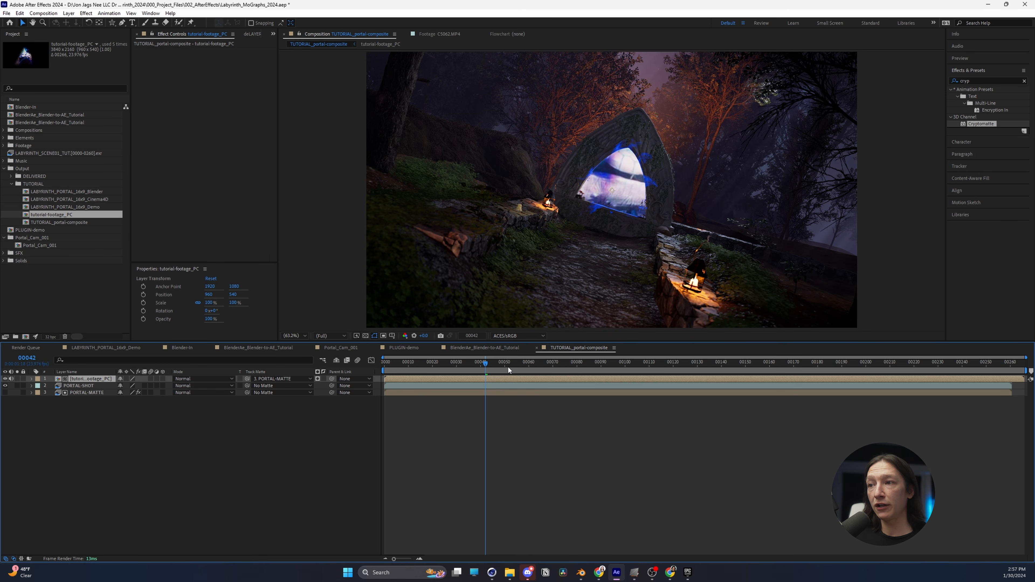
{"action": "left_click_drag", "start_coordinate": [514, 362], "coordinate": [550, 362]}
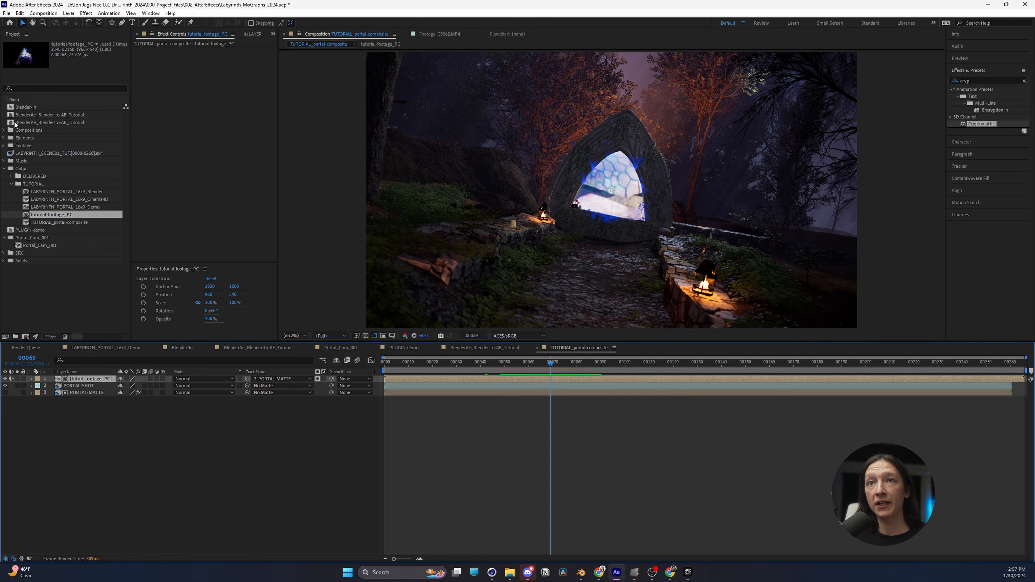
Copy CAM001_Tut and Plane_Portal from the BlenderAe_Blender-to-AE_Tutorial composition into TUTORIAL_portal-composite.
{"action": "double_click", "coordinate": [25, 123]}
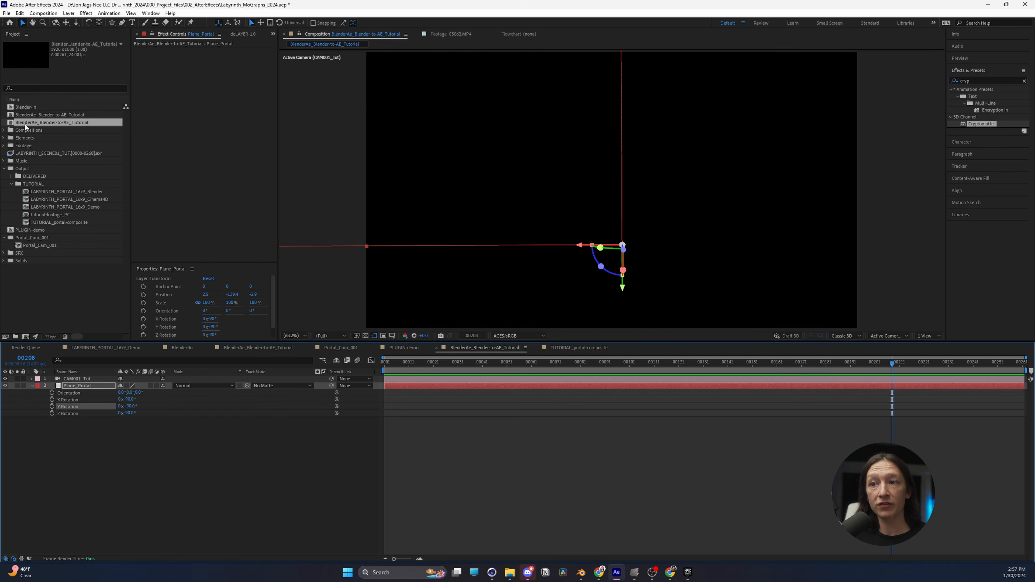
{"action": "left_click_drag", "start_coordinate": [452, 371], "coordinate": [703, 371]}
{"action": "left_click_drag", "start_coordinate": [209, 501], "coordinate": [56, 350]}
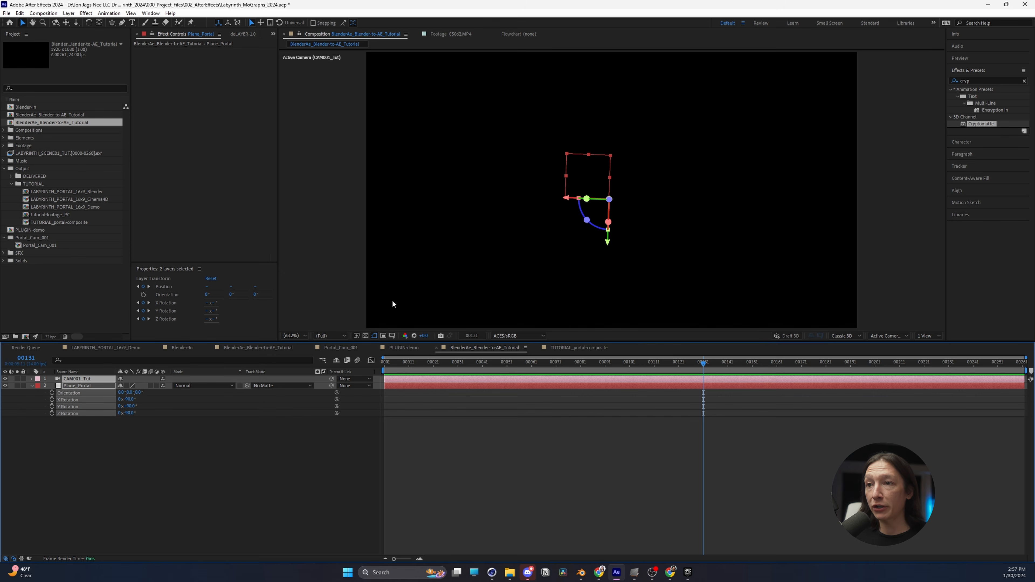
{"action": "left_click", "coordinate": [578, 349]}
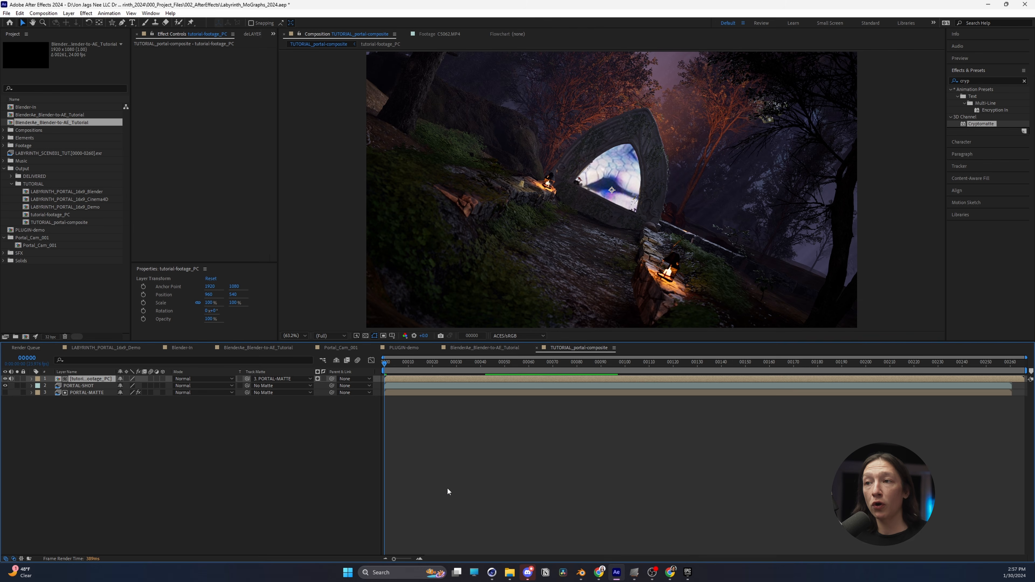
{"action": "key", "text": "ctrl+v"}
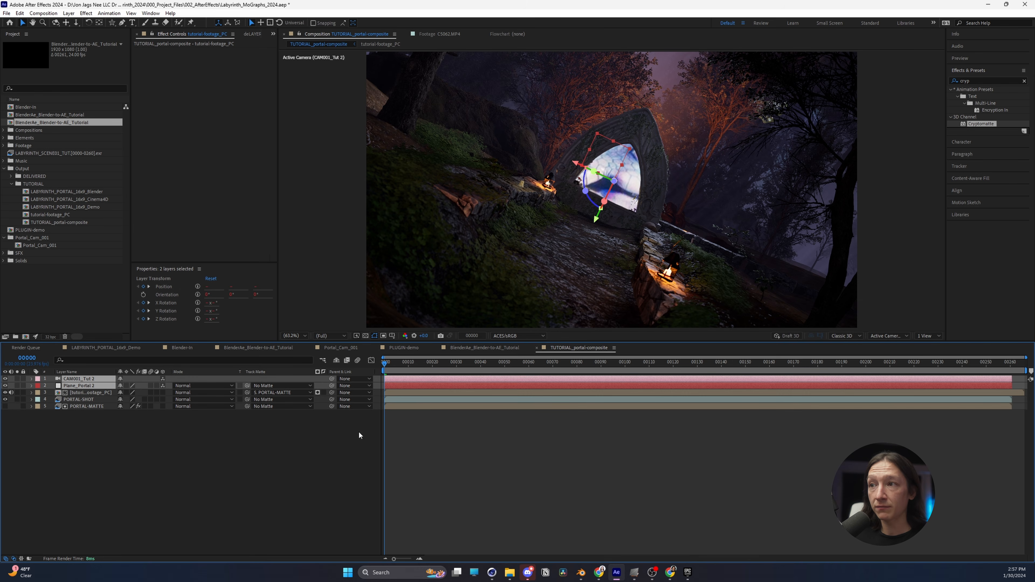
Make the tutorial-footage_PC layer 3D and parent it to Plane_Portal 2 so that it snaps to the plane's position.
{"action": "left_click", "coordinate": [93, 393]}
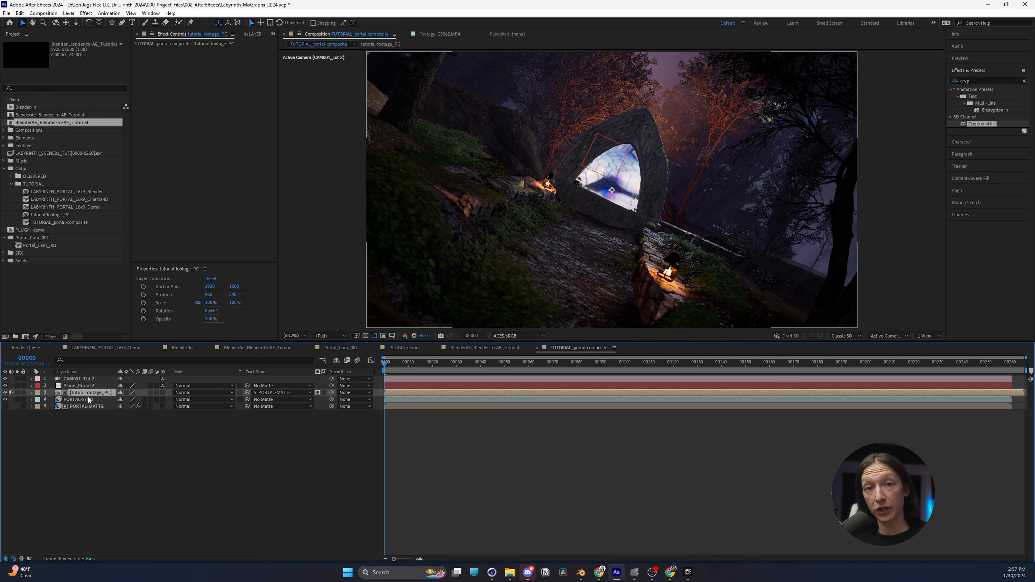
{"action": "left_click", "coordinate": [162, 393]}
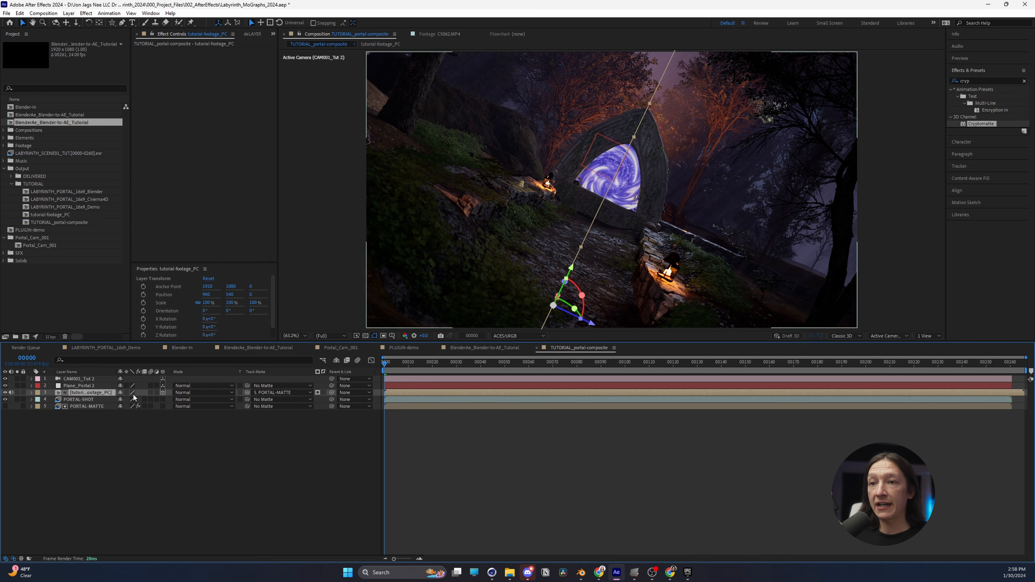
{"action": "left_click", "coordinate": [455, 366]}
{"action": "left_click_drag", "start_coordinate": [455, 367], "coordinate": [567, 373]}
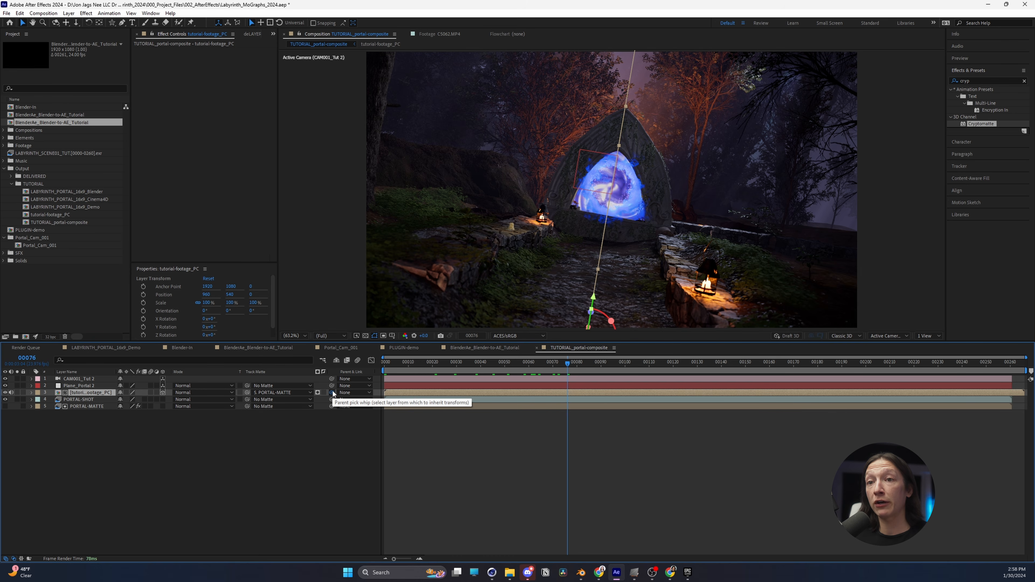
{"action": "left_click_drag", "start_coordinate": [333, 393], "coordinate": [77, 386]}
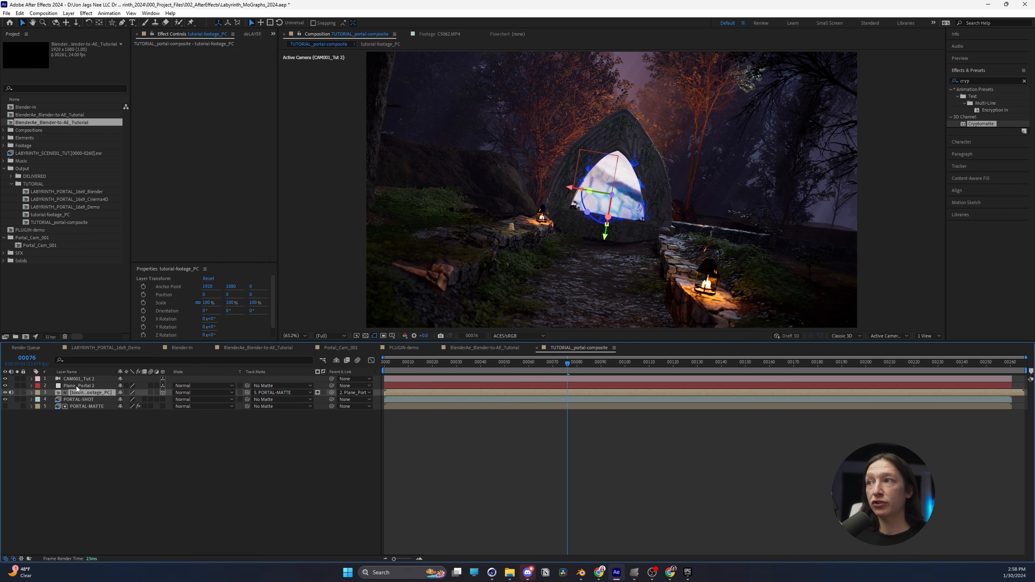
{"action": "left_click_drag", "start_coordinate": [508, 367], "coordinate": [747, 388]}
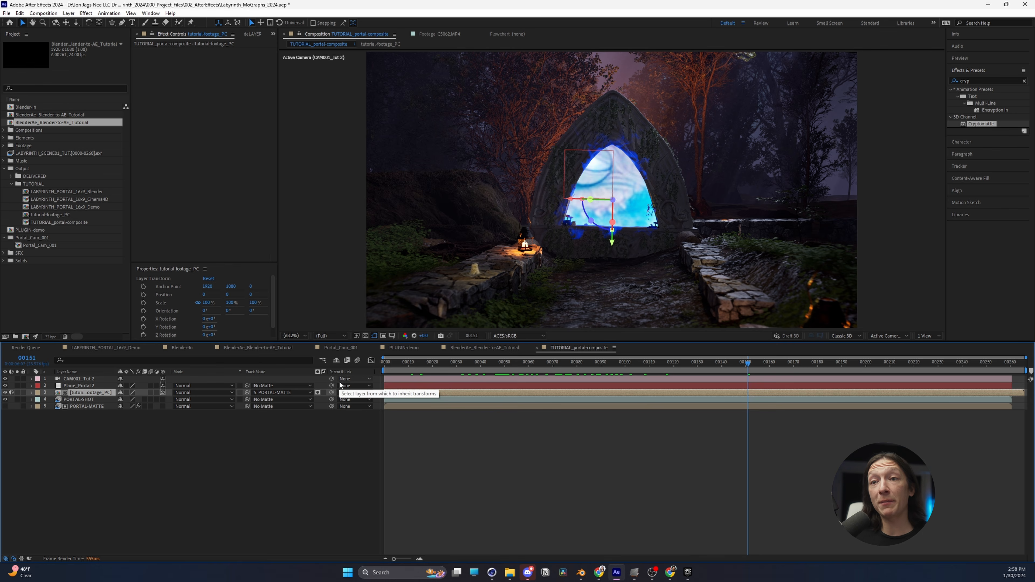
{"action": "left_click_drag", "start_coordinate": [331, 392], "coordinate": [105, 384]}
Scale the tutorial-footage_PC layer down to 7% to fit the portal opening.
{"action": "key", "text": "s"}
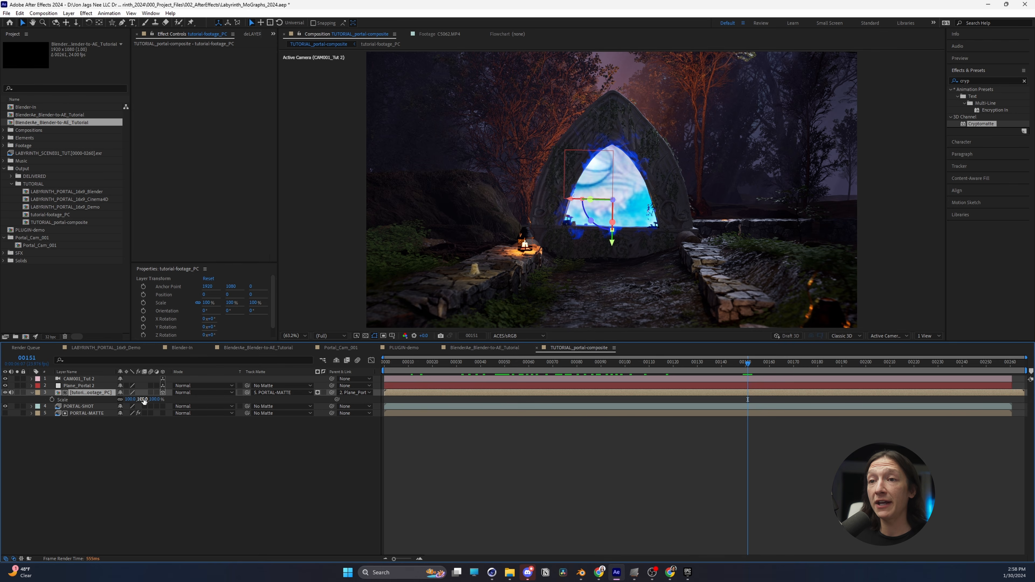
{"action": "left_click_drag", "start_coordinate": [606, 364], "coordinate": [662, 368]}
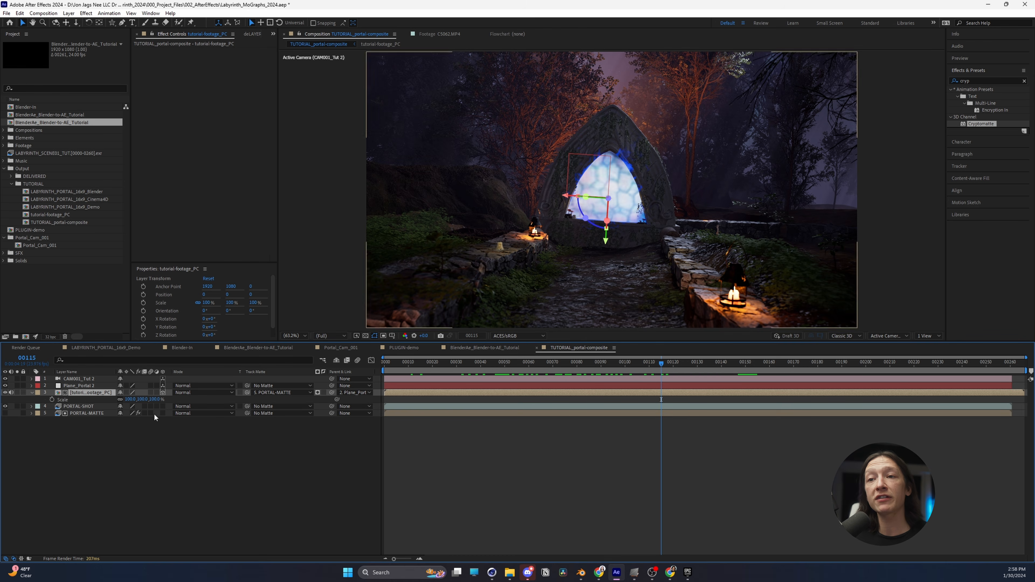
{"action": "left_click_drag", "start_coordinate": [130, 399], "coordinate": [95, 413]}
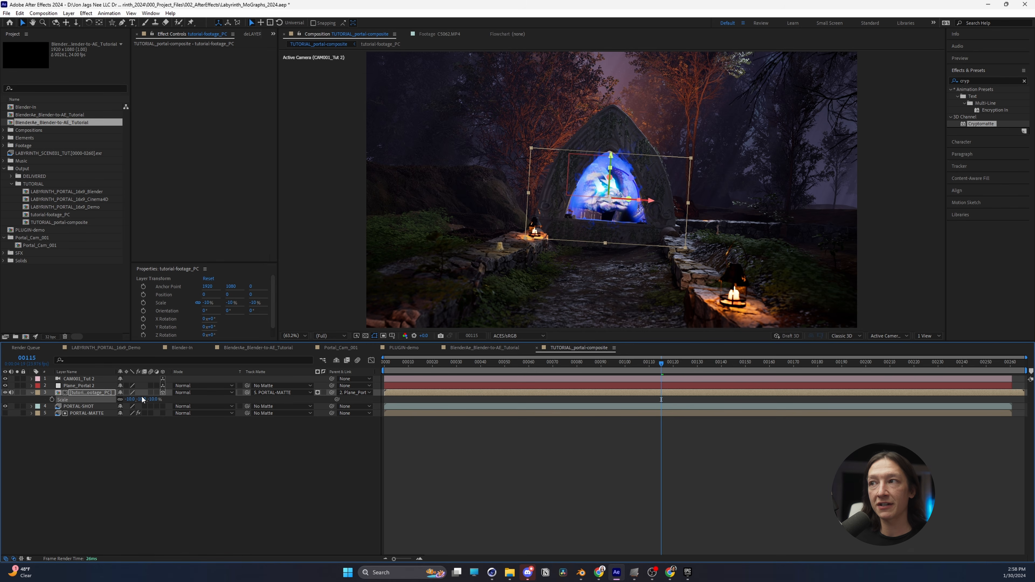
{"action": "key", "text": "ctrl+z"}
{"action": "left_click_drag", "start_coordinate": [132, 400], "coordinate": [197, 425]}
Set the Z Rotation of the tutorial-footage_PC layer to 180°.
{"action": "key", "text": "r"}
{"action": "key", "text": "ctrl+z"}
{"action": "key", "text": "ctrl+z"}
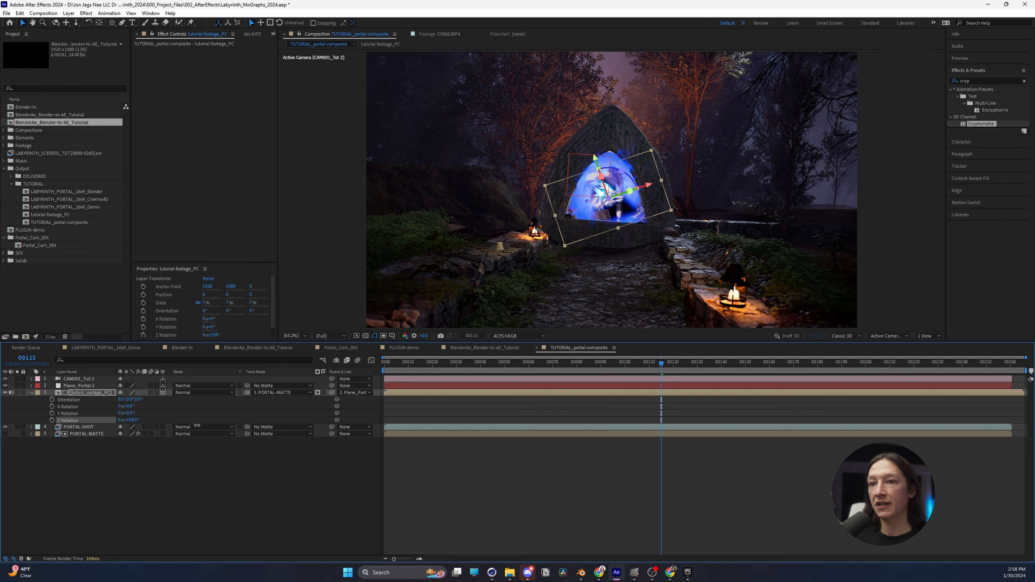
{"action": "left_click", "coordinate": [129, 418]}
{"action": "type", "text": "180"}
{"action": "key", "text": "Return"}
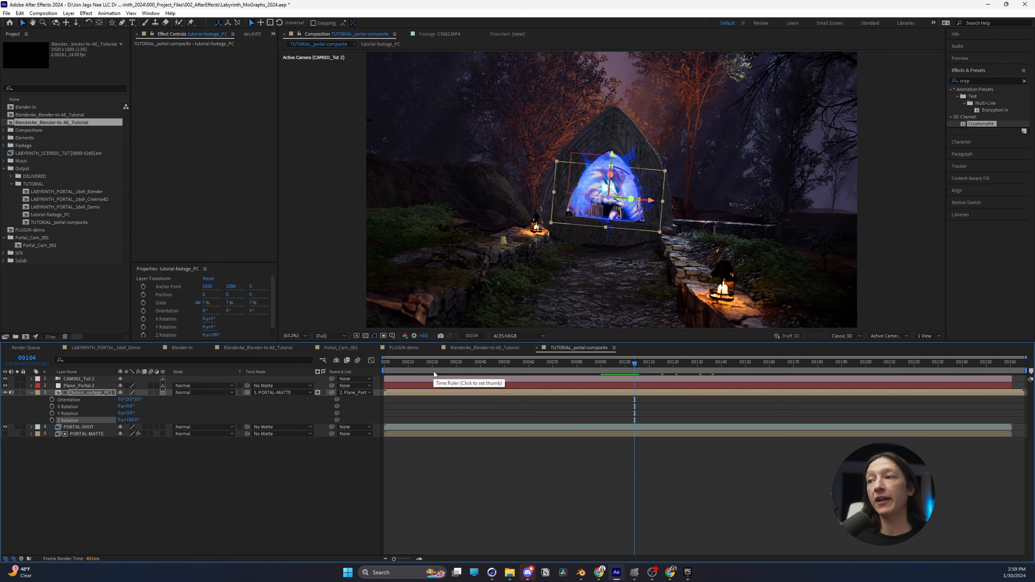
At frame 0, move the tutorial-footage_PC layer slightly up along its Y axis in the portal and check its tracking across the shot.
{"action": "key", "text": "Home"}
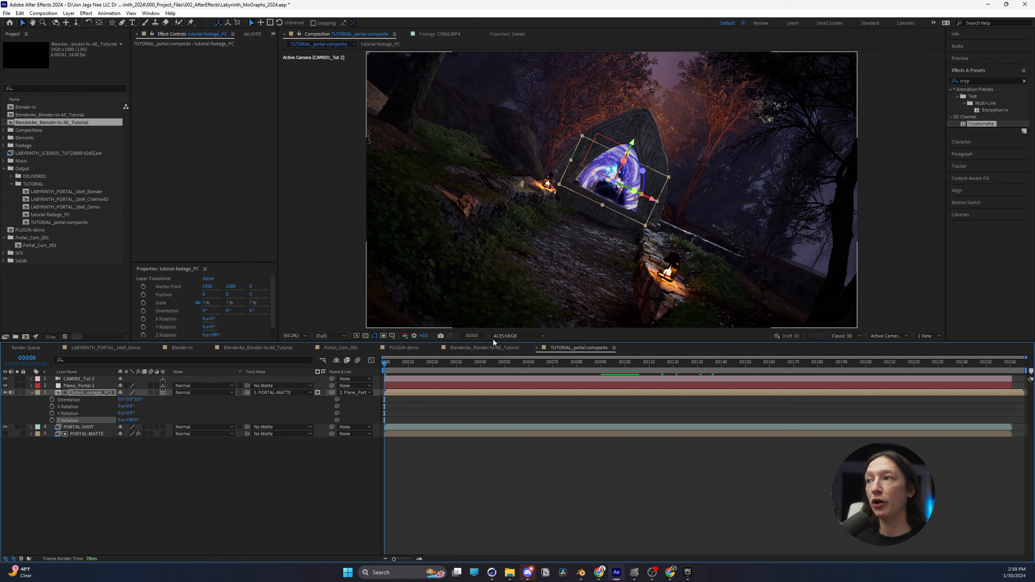
{"action": "left_click_drag", "start_coordinate": [632, 142], "coordinate": [637, 137]}
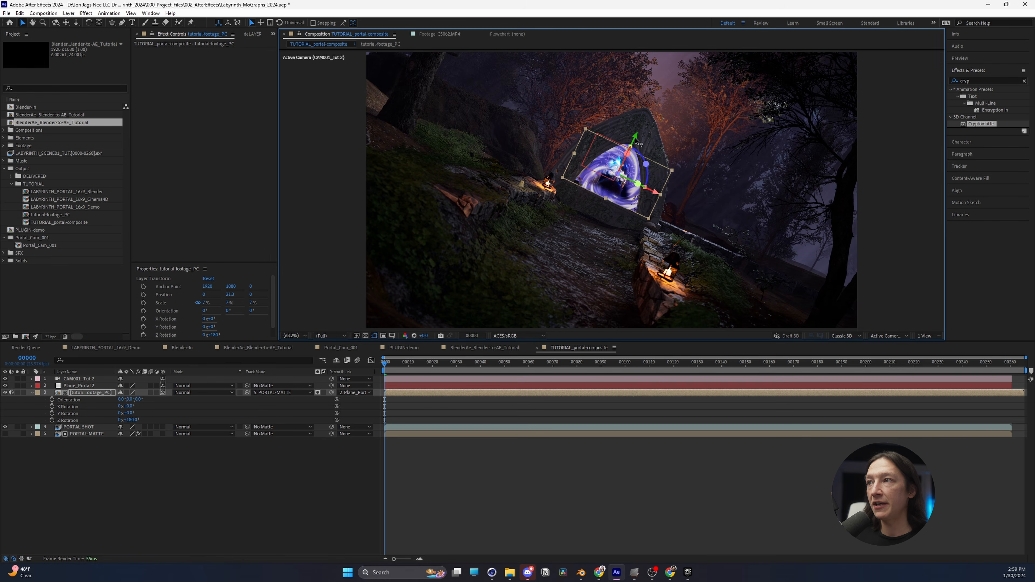
{"action": "left_click_drag", "start_coordinate": [555, 370], "coordinate": [835, 368]}
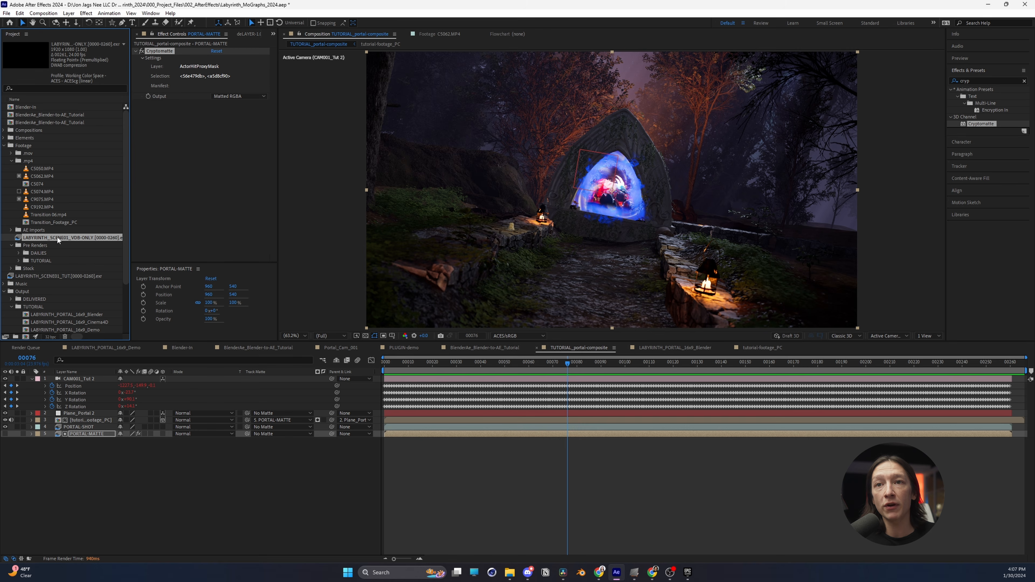
Add the LABYRINTH_SCENE01_VDB-ONLY EXR sequence as the top layer and set its blending mode to Add.
{"action": "left_click_drag", "start_coordinate": [62, 237], "coordinate": [78, 380]}
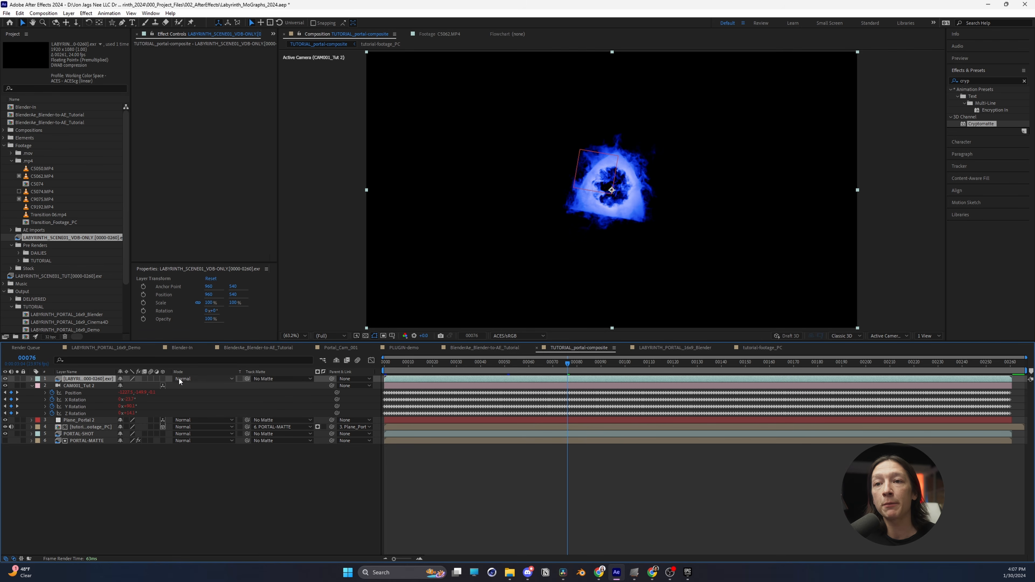
{"action": "left_click", "coordinate": [190, 380]}
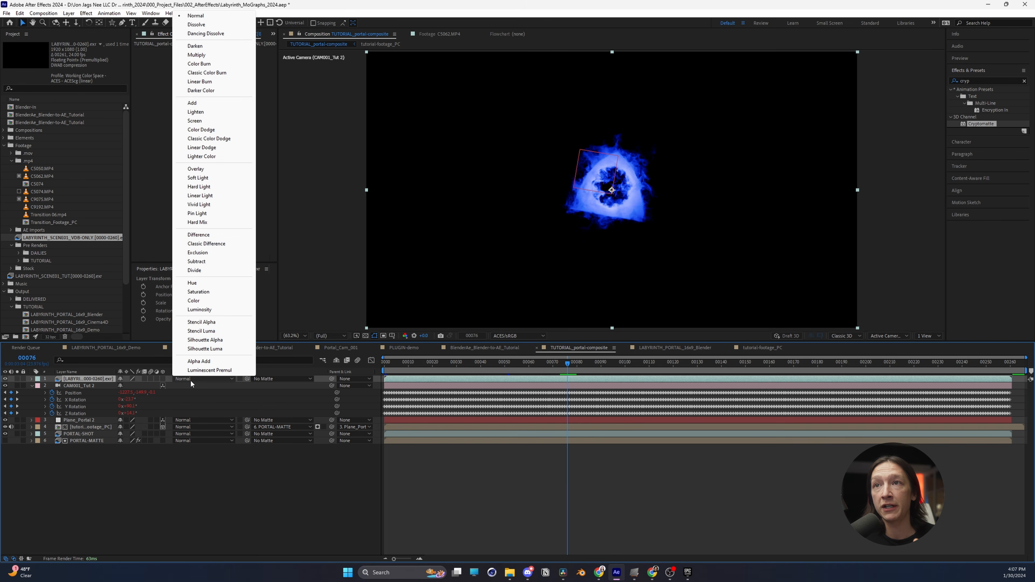
{"action": "left_click", "coordinate": [245, 104]}
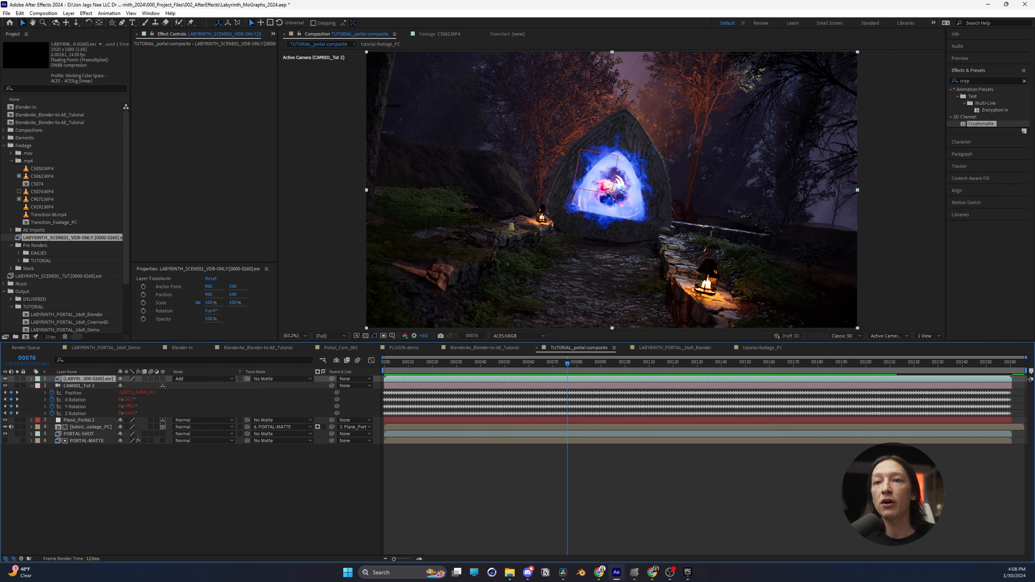
Compare the composite with and without the VDB-ONLY layer, and solo that layer to inspect it at frame 125.
{"action": "left_click", "coordinate": [5, 378]}
{"action": "left_click", "coordinate": [5, 378]}
{"action": "left_click", "coordinate": [5, 378]}
{"action": "left_click", "coordinate": [4, 379]}
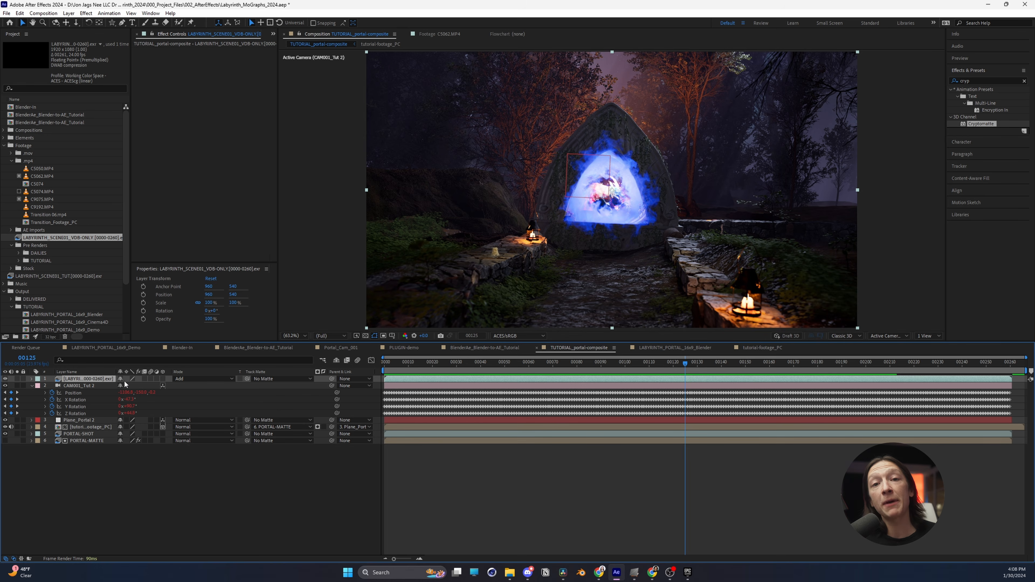
{"action": "left_click", "coordinate": [17, 378]}
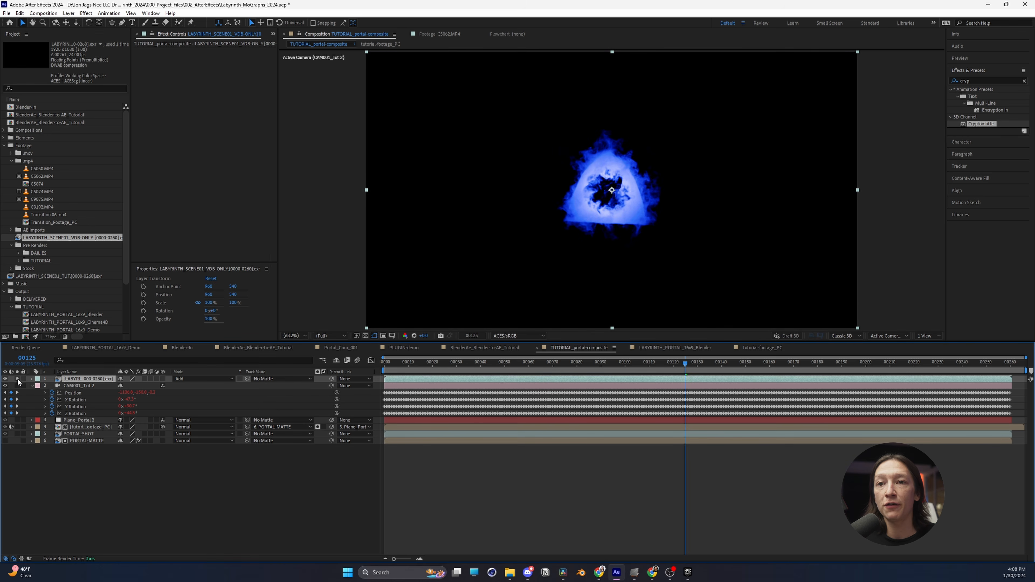
Turn off solo on the VDB-ONLY layer and apply the Optical Glow effect to it.
{"action": "left_click", "coordinate": [17, 379]}
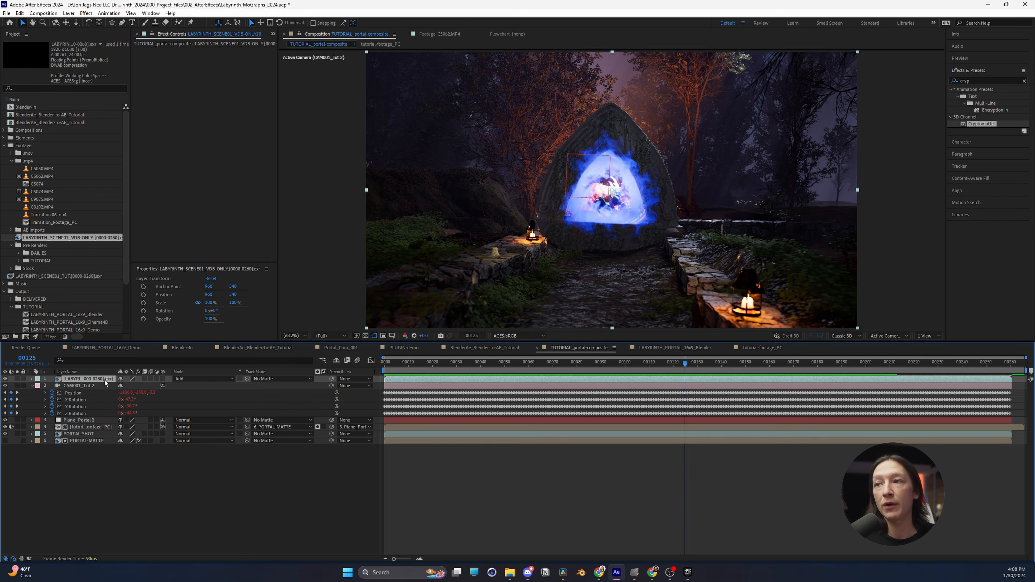
{"action": "left_click", "coordinate": [989, 80]}
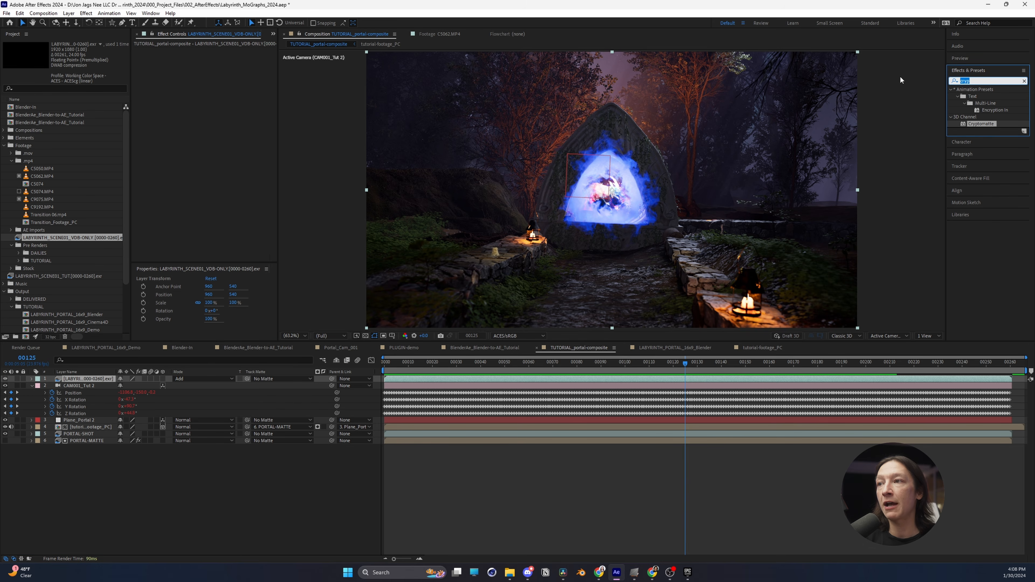
{"action": "type", "text": "glow"}
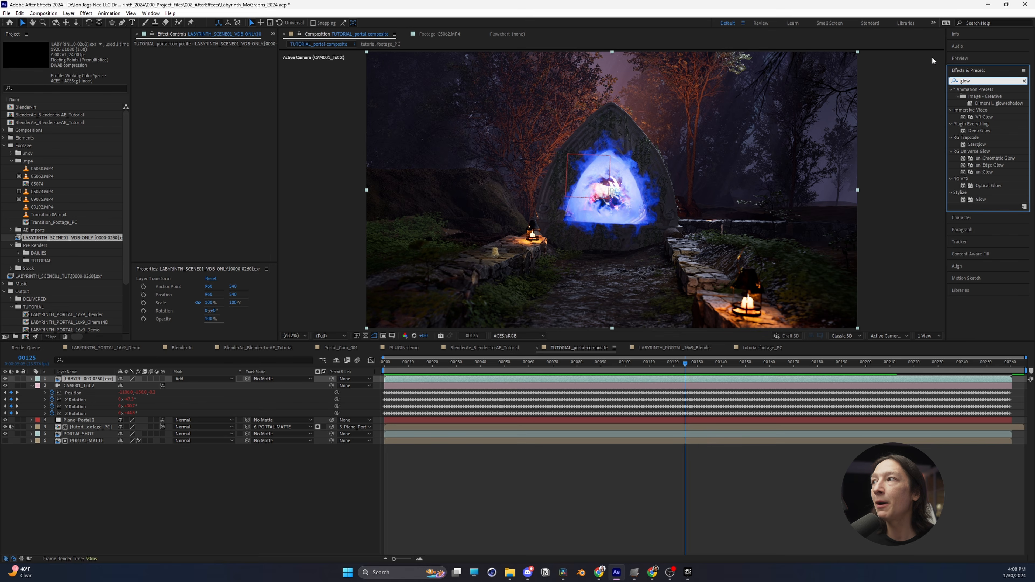
{"action": "left_click_drag", "start_coordinate": [981, 184], "coordinate": [97, 376]}
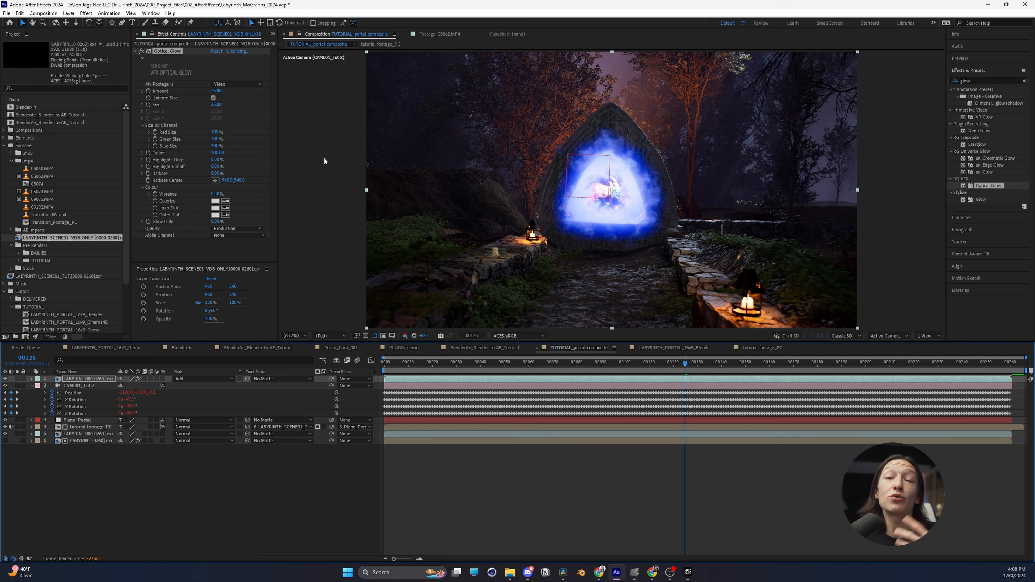
Set Optical Glow's footage type to Linear, lower the Amount, raise Size to about 96 and Highlights Only to about 86%, and check other frames.
{"action": "left_click", "coordinate": [239, 84]}
{"action": "left_click", "coordinate": [233, 111]}
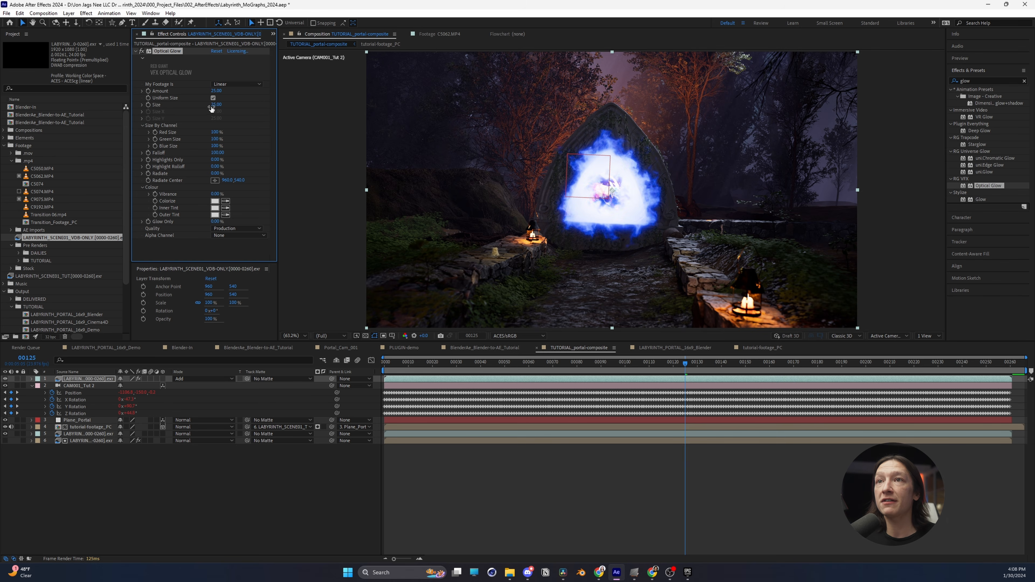
{"action": "mouse_move", "coordinate": [221, 105]}
{"action": "left_mouse_down"}
{"action": "mouse_move", "coordinate": [239, 106]}
{"action": "mouse_move", "coordinate": [208, 98]}
{"action": "mouse_move", "coordinate": [220, 98]}
{"action": "left_mouse_up"}
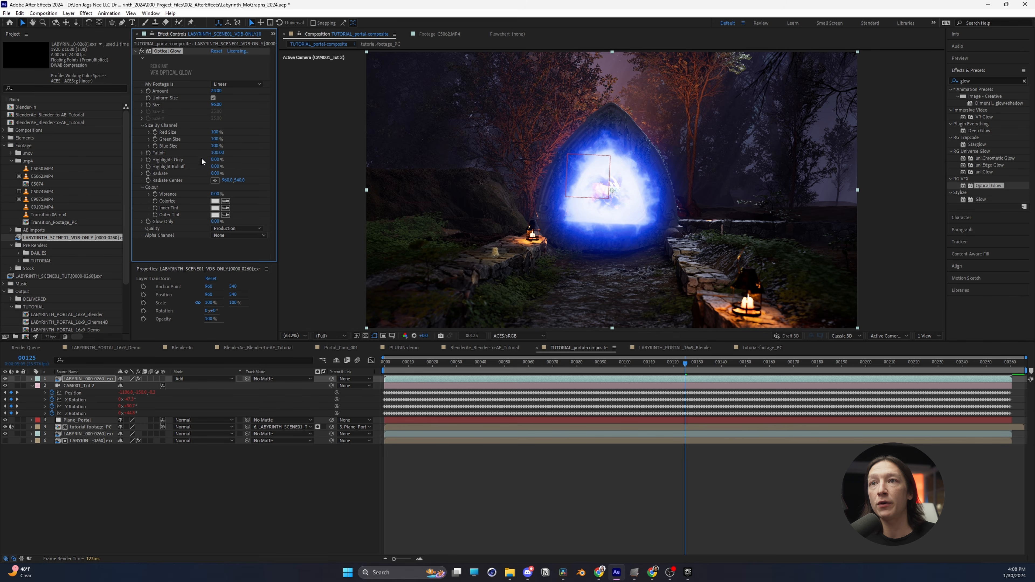
{"action": "left_click_drag", "start_coordinate": [215, 159], "coordinate": [249, 159]}
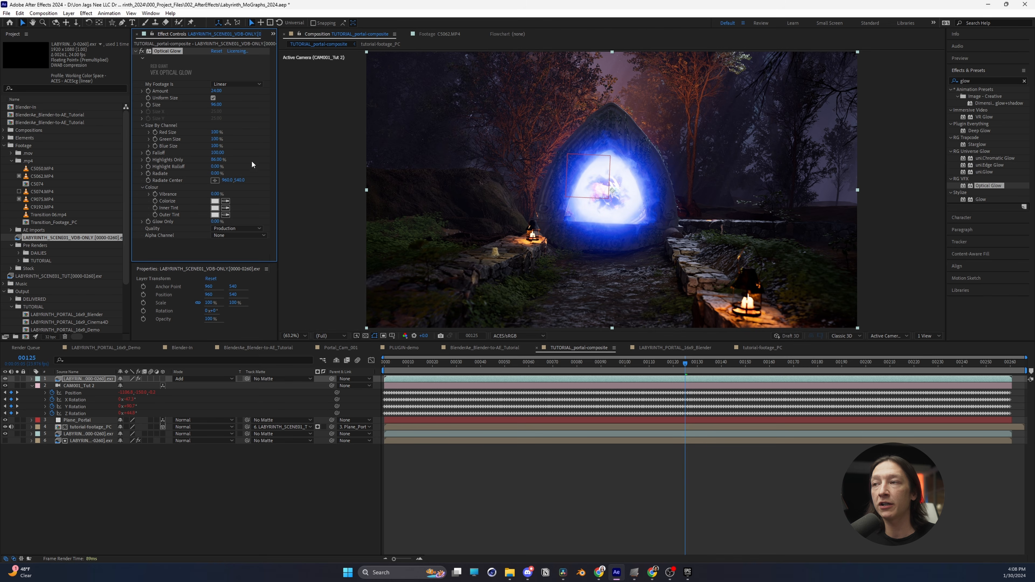
{"action": "left_click_drag", "start_coordinate": [625, 369], "coordinate": [667, 361]}
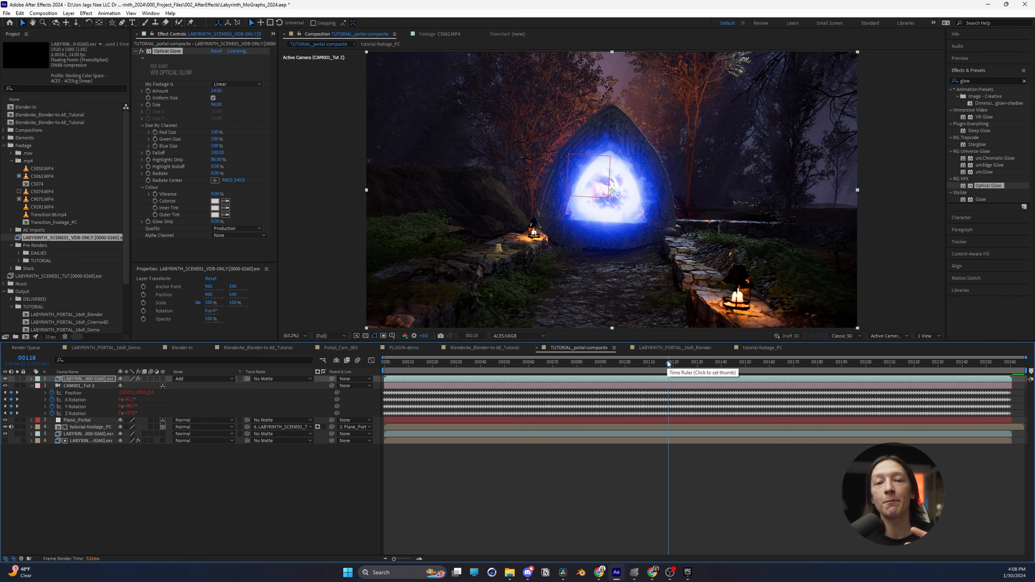
{"action": "left_click", "coordinate": [448, 371]}
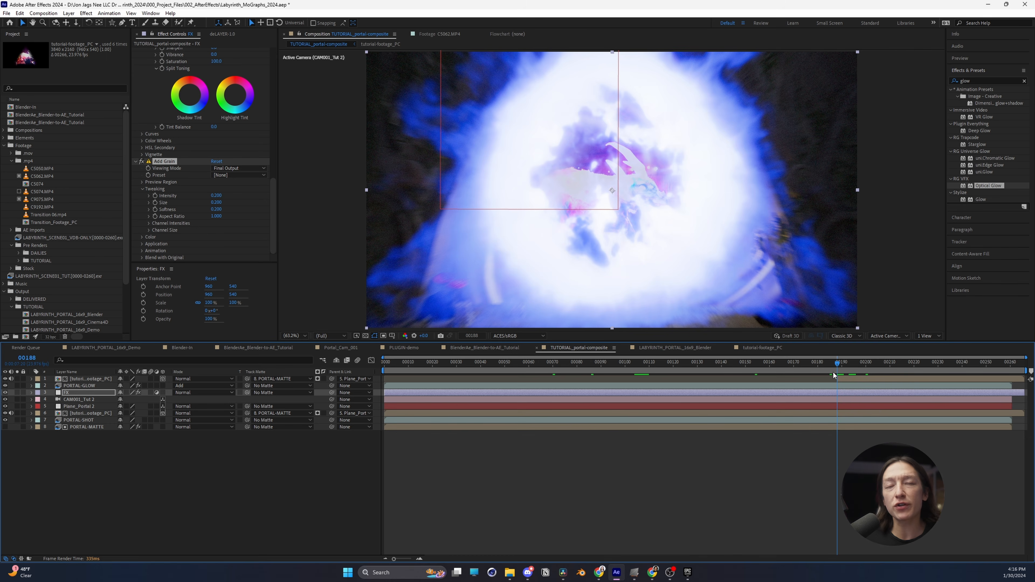
Open the top tutorial-footage_PC precomp to examine its blurred Stencil Alpha shape layer up to frame 188, and return to the portal composite.
{"action": "left_click_drag", "start_coordinate": [833, 373], "coordinate": [818, 372]}
{"action": "double_click", "coordinate": [78, 379]}
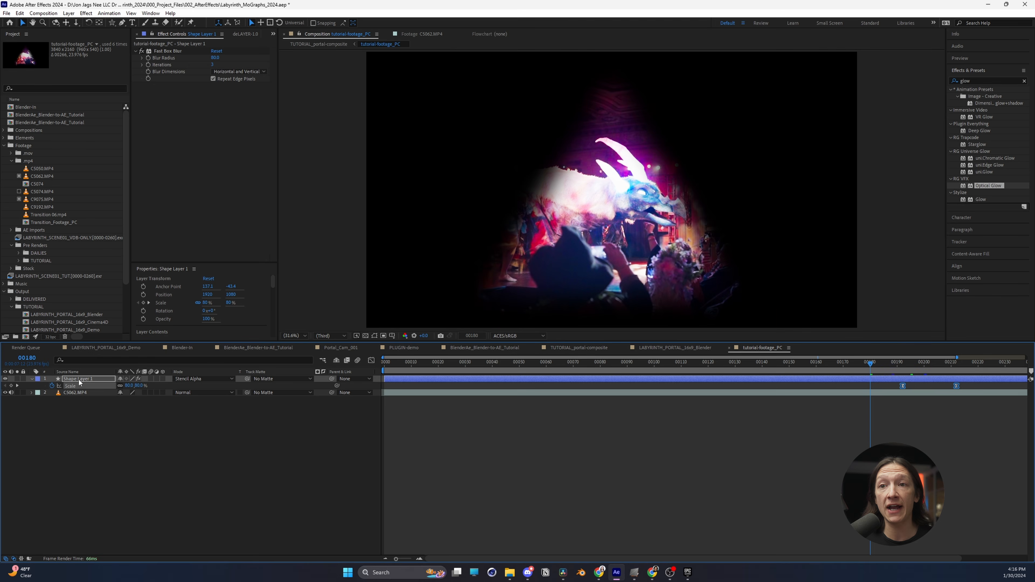
{"action": "left_click_drag", "start_coordinate": [887, 369], "coordinate": [893, 371]}
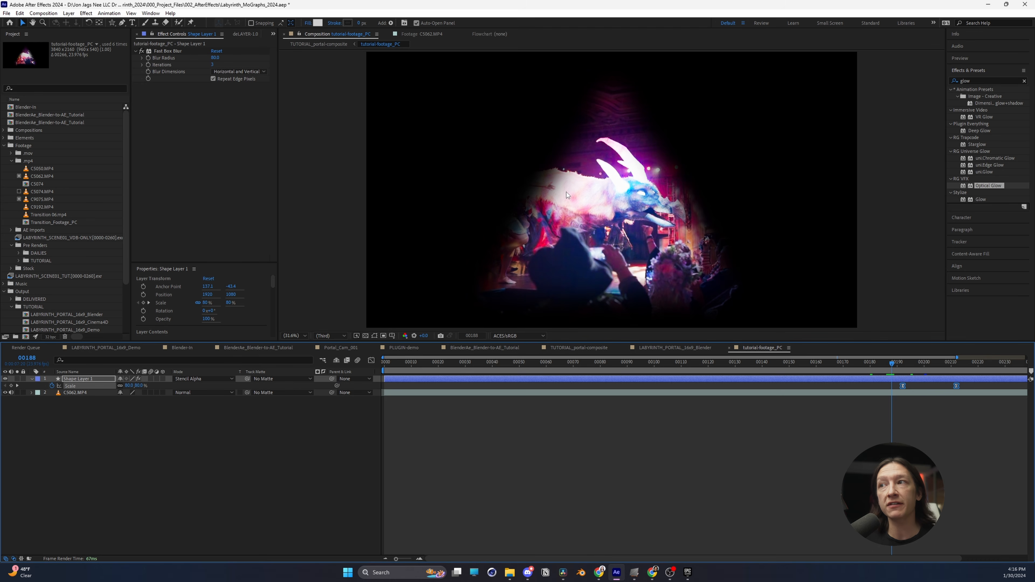
{"action": "left_click", "coordinate": [322, 44]}
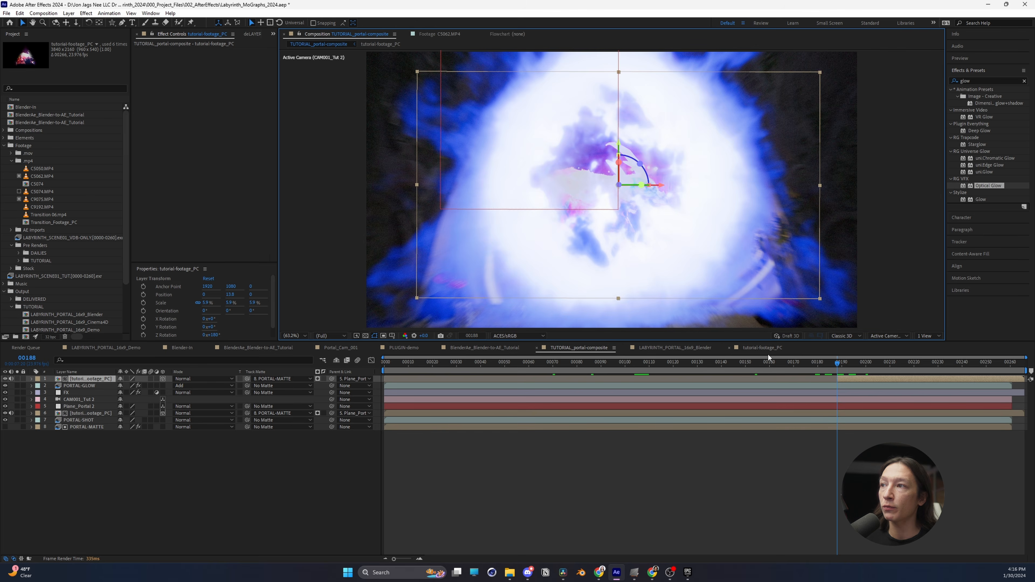
Check the composite around frame 190 and review Shape Layer 1's Scale animation up to frame 204 inside the tutorial-footage_PC precomp.
{"action": "left_click_drag", "start_coordinate": [801, 369], "coordinate": [841, 367]}
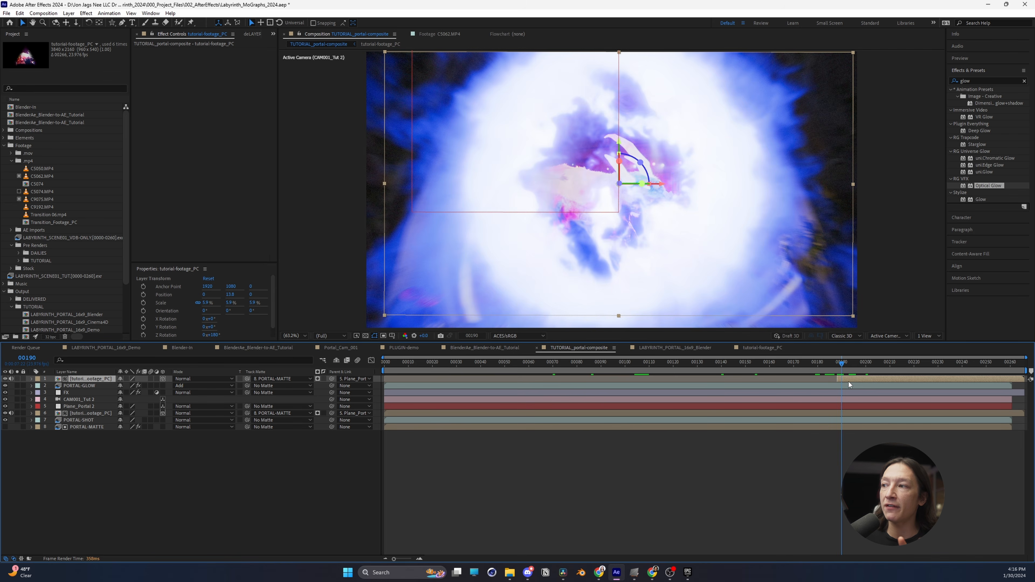
{"action": "double_click", "coordinate": [850, 382]}
{"action": "left_click_drag", "start_coordinate": [902, 366], "coordinate": [935, 364]}
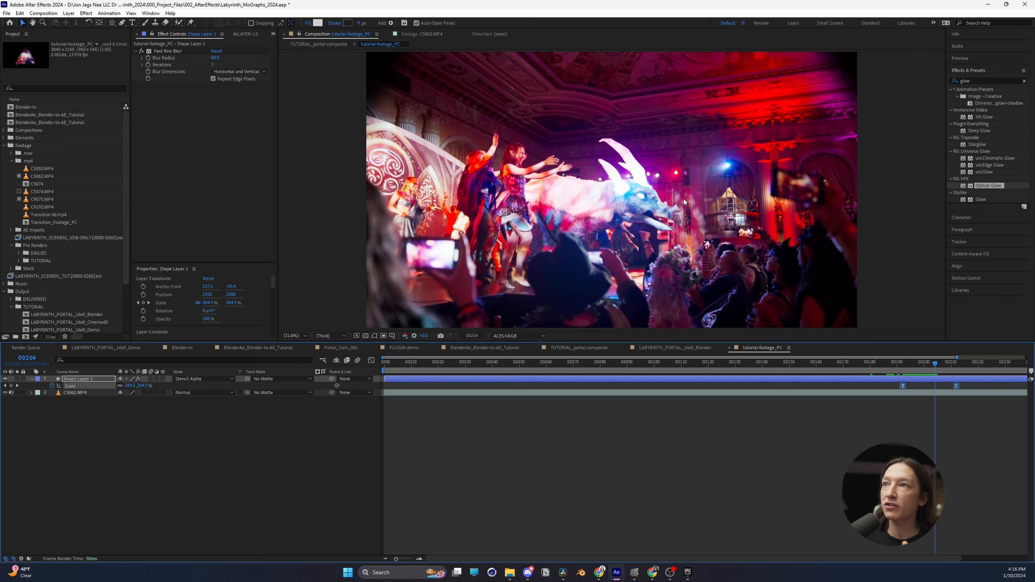
{"action": "left_click", "coordinate": [334, 44]}
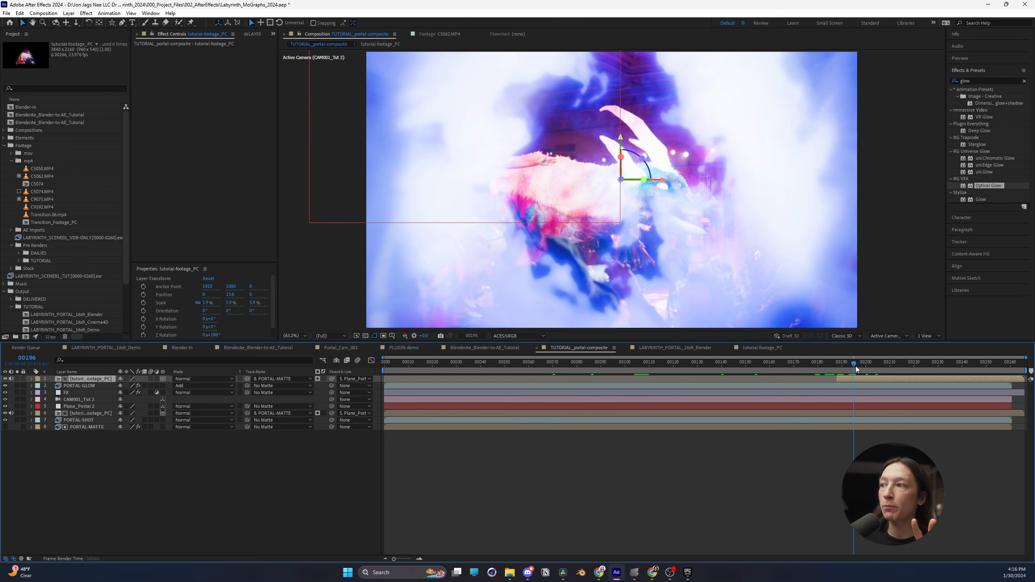
Reveal the top tutorial-footage_PC layer's Opacity keyframes and review its transition to full-screen footage between about frames 188 and 209.
{"action": "left_click", "coordinate": [873, 370]}
{"action": "left_click", "coordinate": [859, 362]}
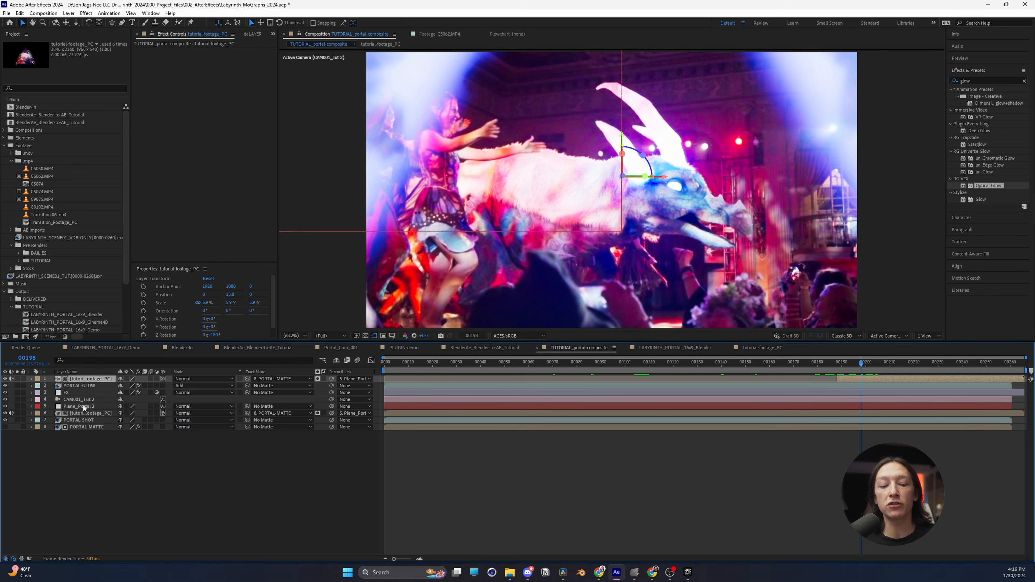
{"action": "key", "text": "u"}
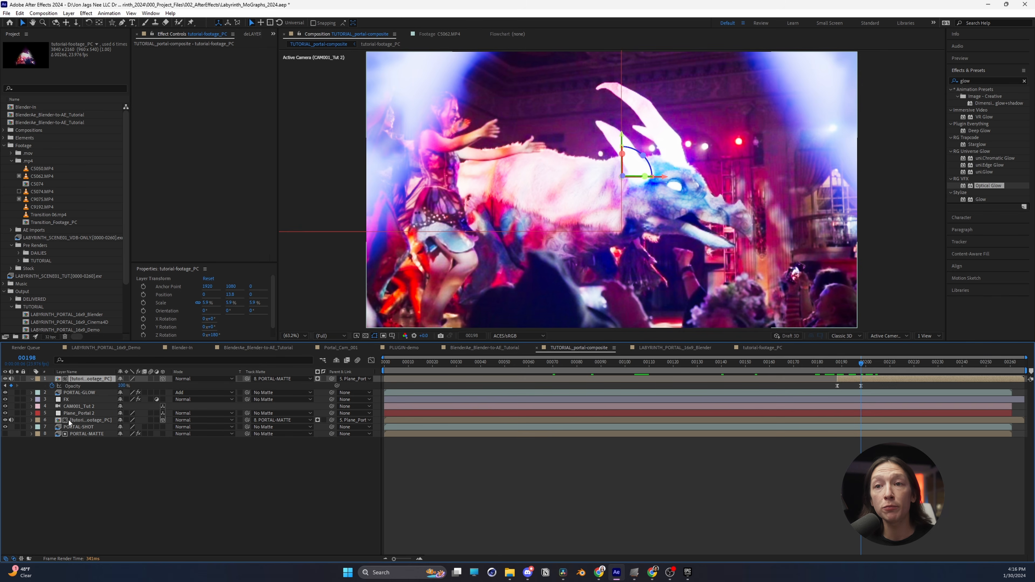
{"action": "left_click_drag", "start_coordinate": [834, 366], "coordinate": [887, 368]}
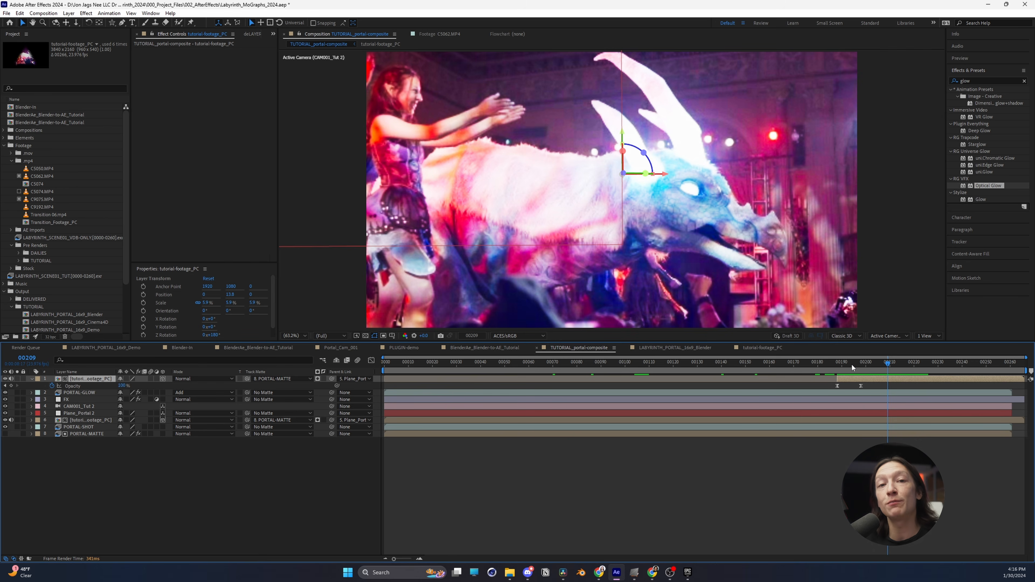
{"action": "left_click_drag", "start_coordinate": [843, 364], "coordinate": [870, 375]}
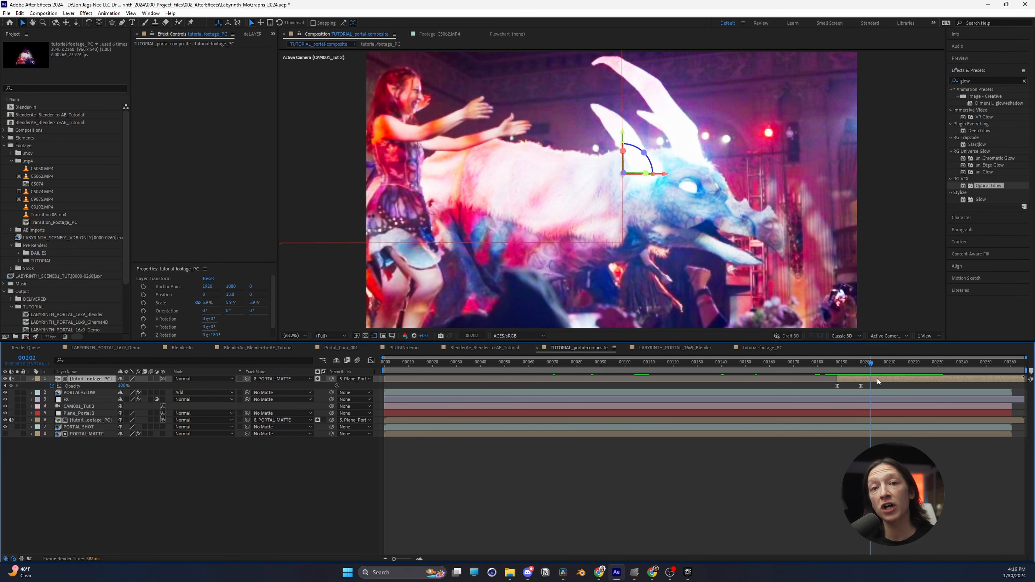